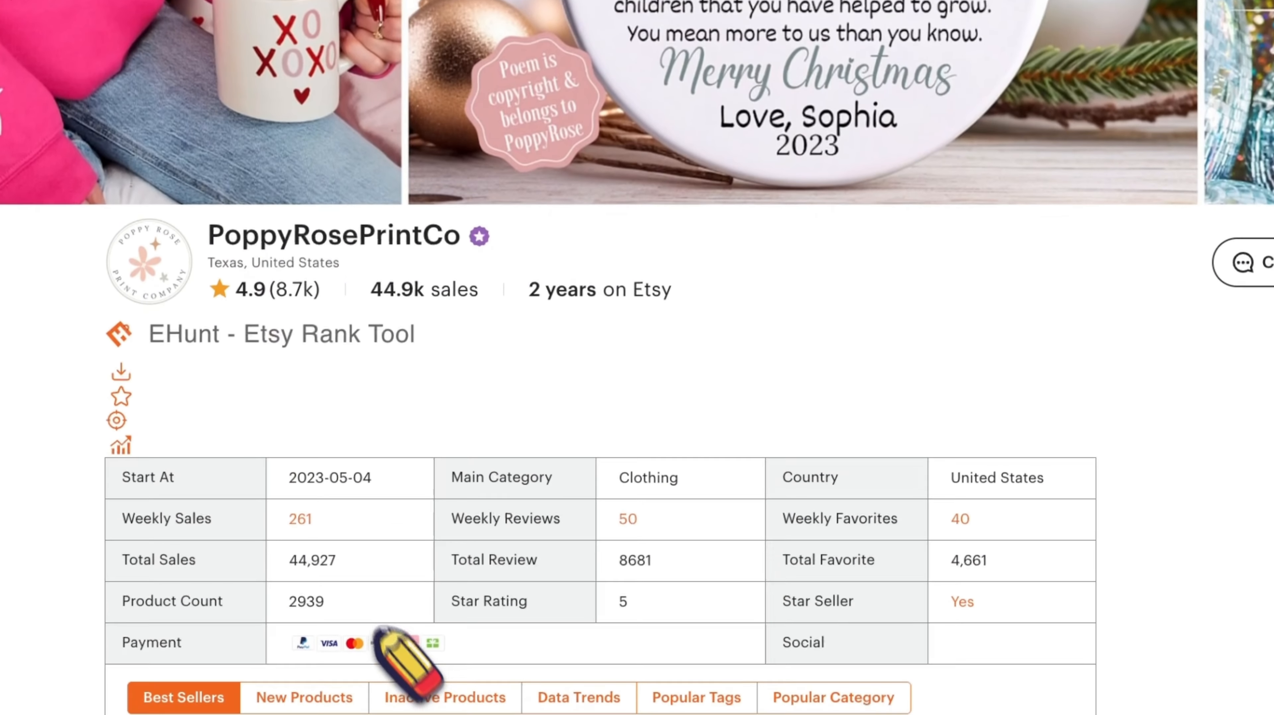
Examine the total and weekly sales figures of the PoppyRosePrintCo shop in the EHunt table on Etsy
{"action": "double_click", "coordinate": [300, 561]}
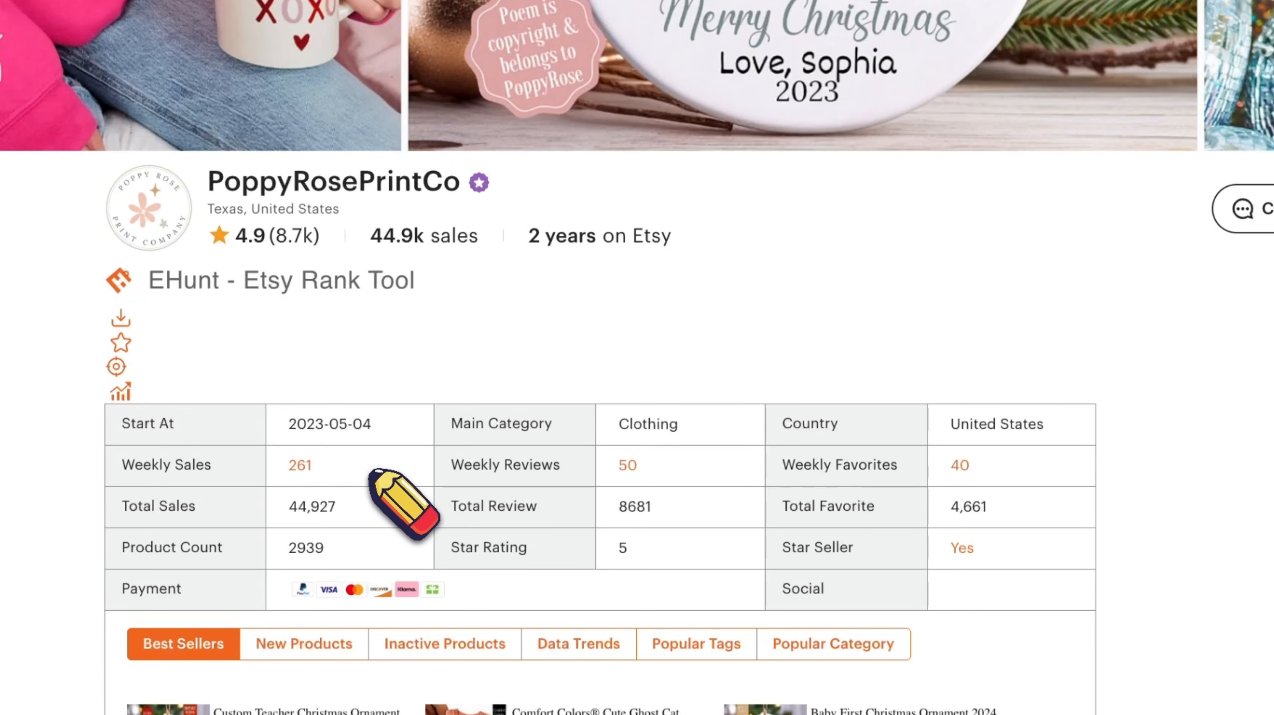
{"action": "scroll", "coordinate": [378, 472], "scroll_direction": "down", "scroll_amount": 3}
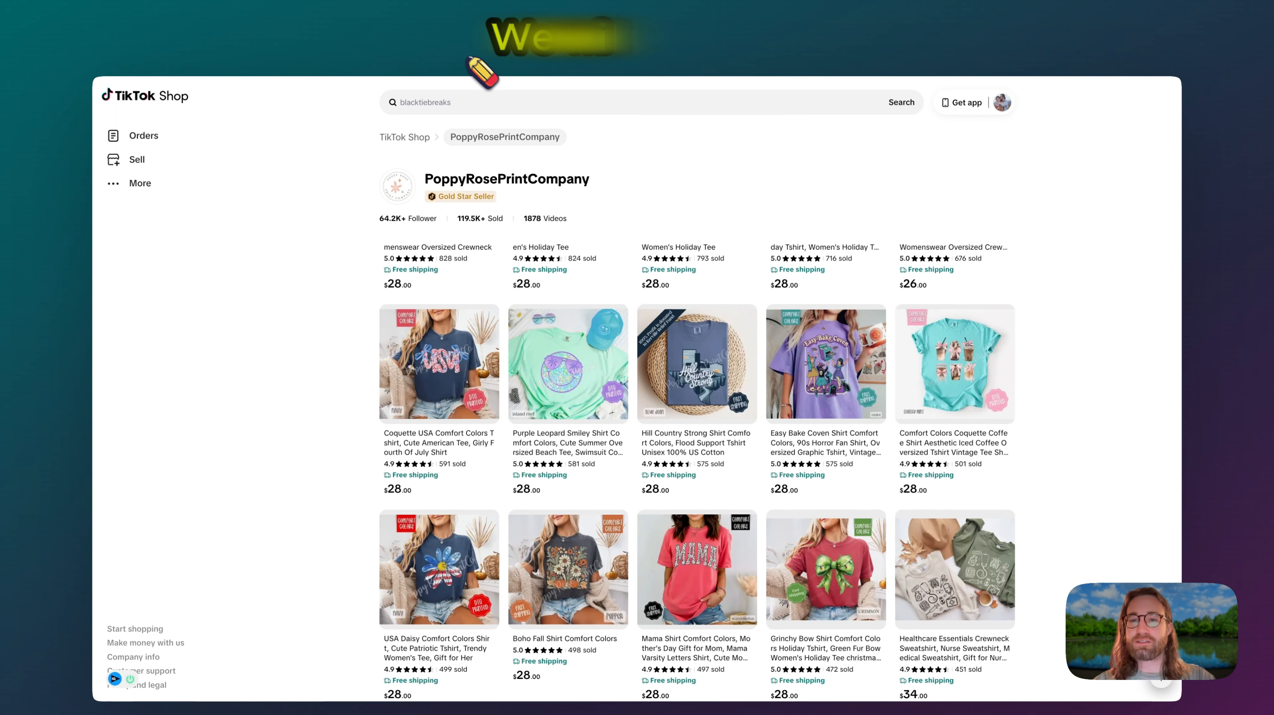
Switch to TikTok Shop and look through the PoppyRosePrintCompany product listings, their prices and units sold
{"action": "scroll", "coordinate": [600, 210], "scroll_direction": "down", "scroll_amount": 3}
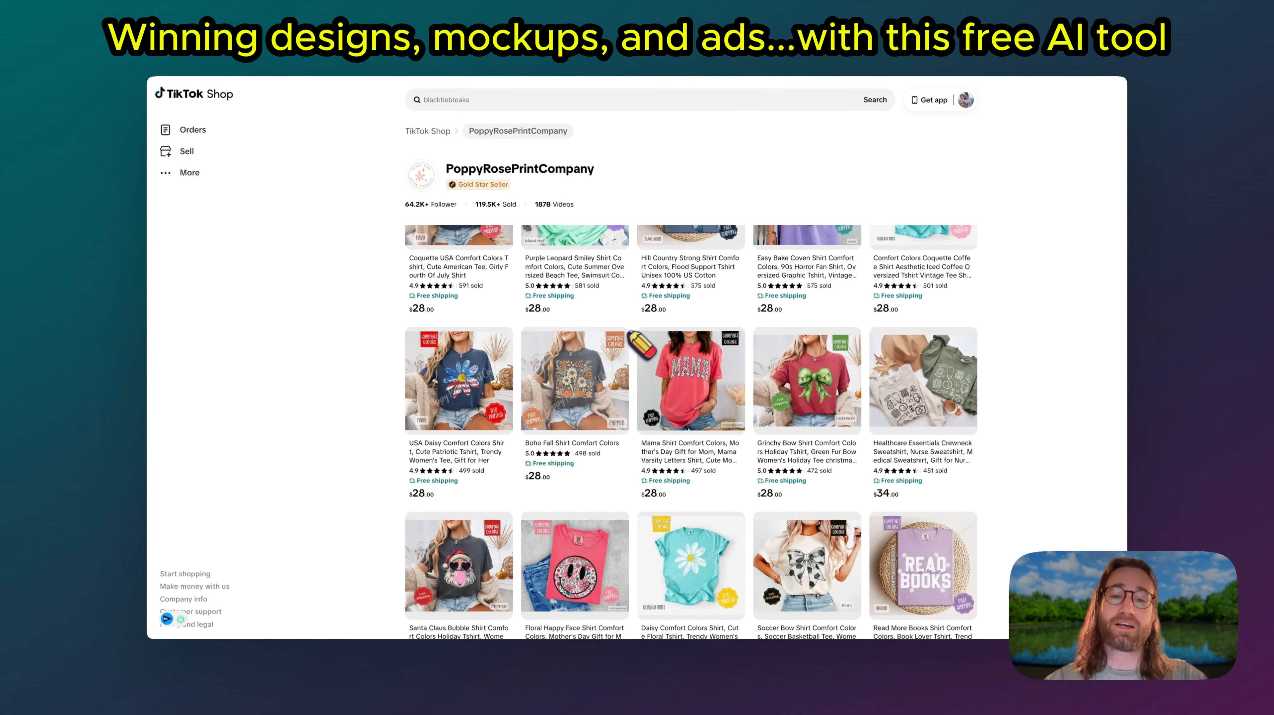
{"action": "scroll", "coordinate": [603, 370], "scroll_direction": "down", "scroll_amount": 3}
{"action": "scroll", "coordinate": [616, 358], "scroll_direction": "down", "scroll_amount": 3}
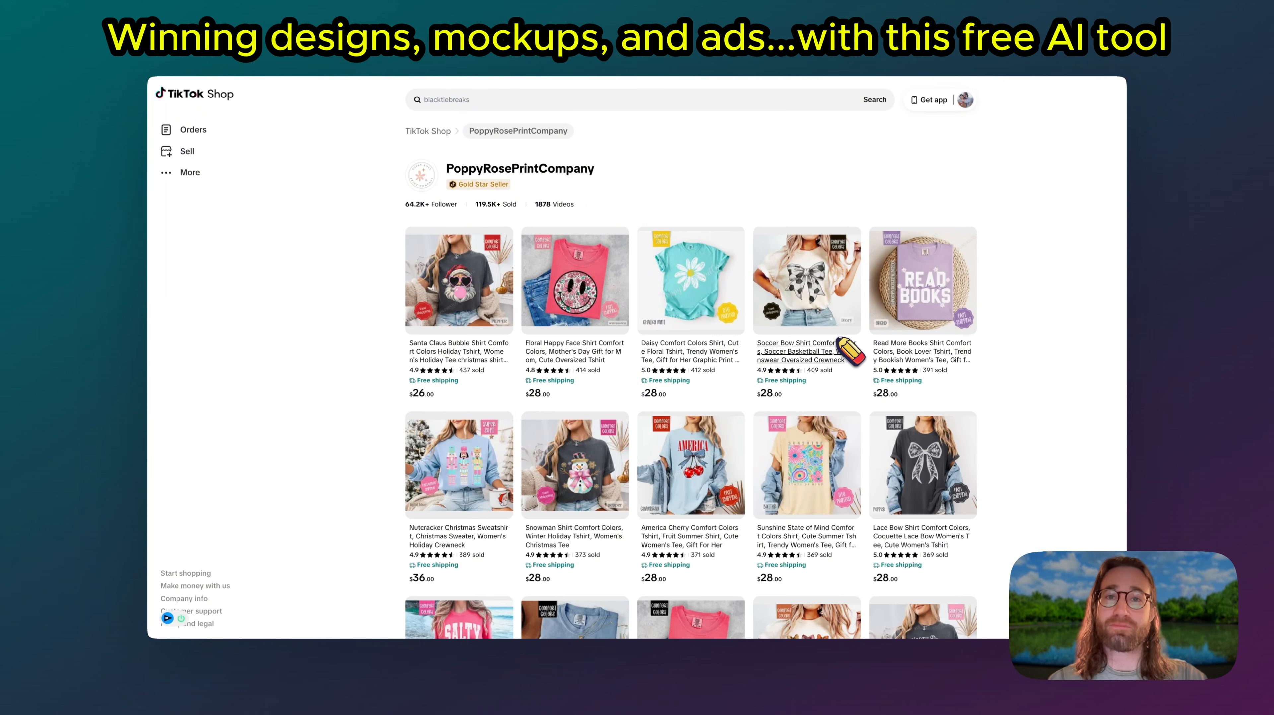
{"action": "scroll", "coordinate": [1018, 397], "scroll_direction": "down", "scroll_amount": 1}
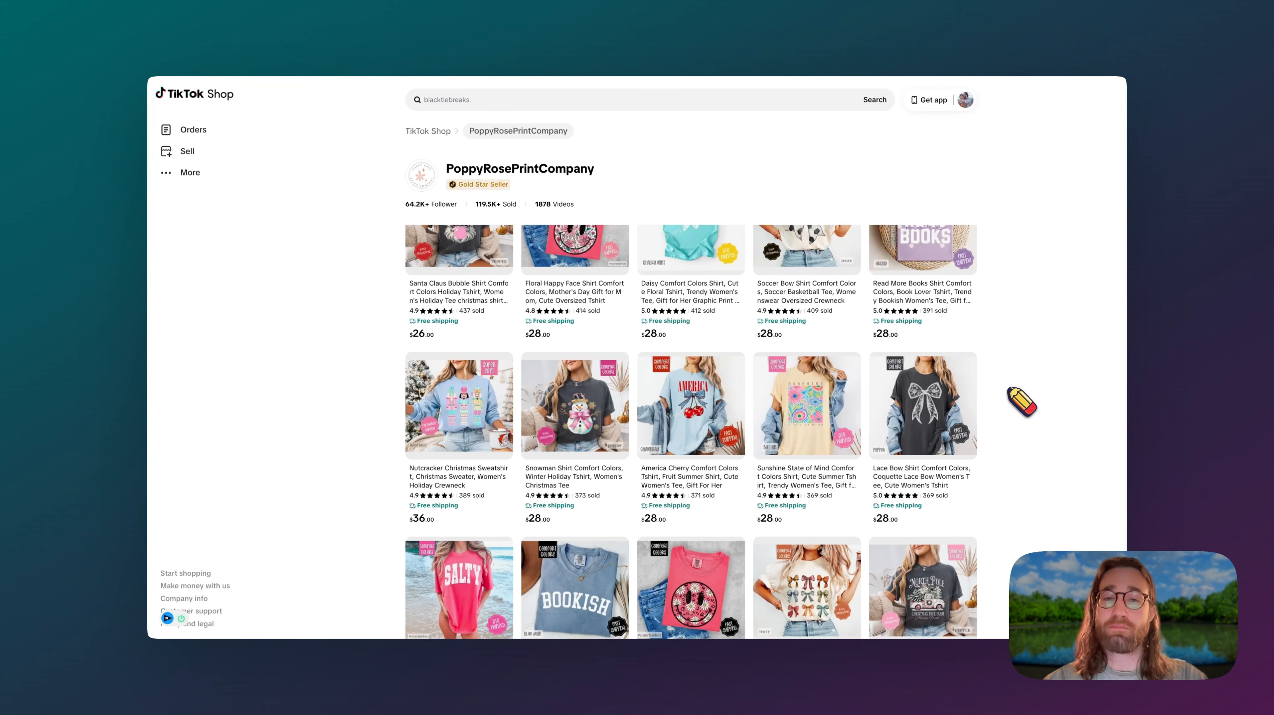
{"action": "scroll", "coordinate": [1021, 403], "scroll_direction": "down", "scroll_amount": 3}
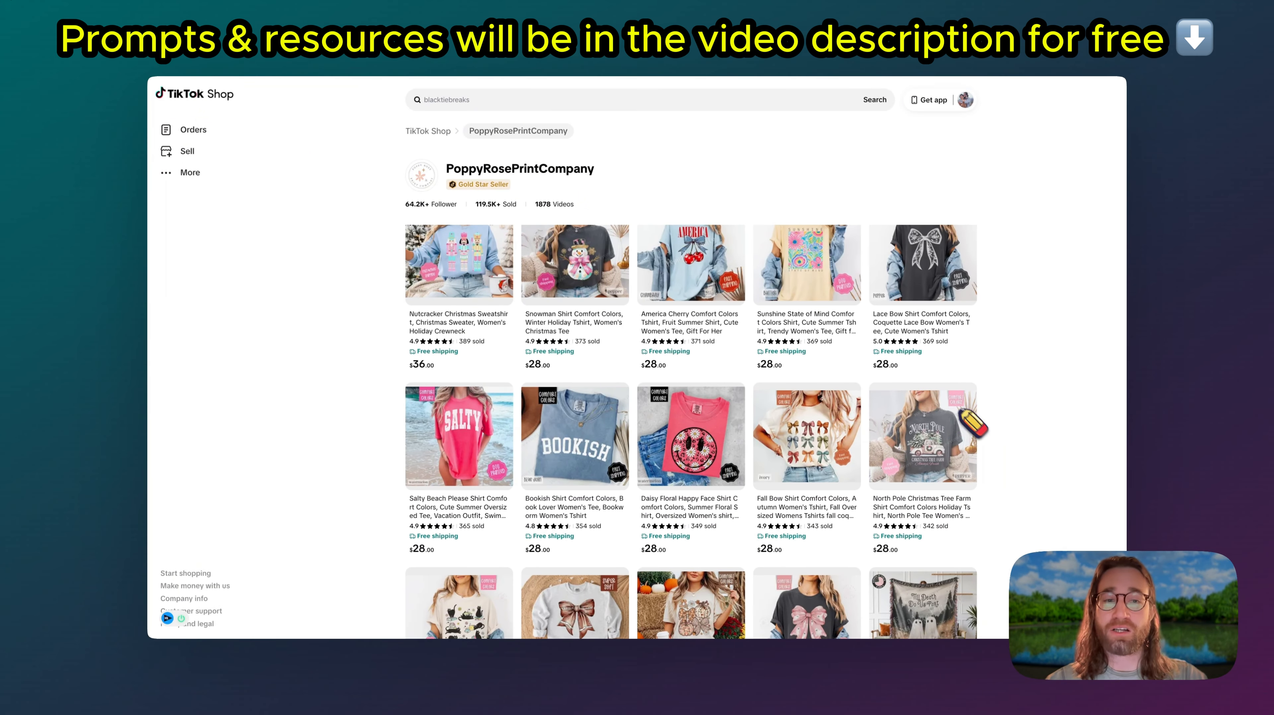
{"action": "scroll", "coordinate": [1040, 432], "scroll_direction": "down", "scroll_amount": 5}
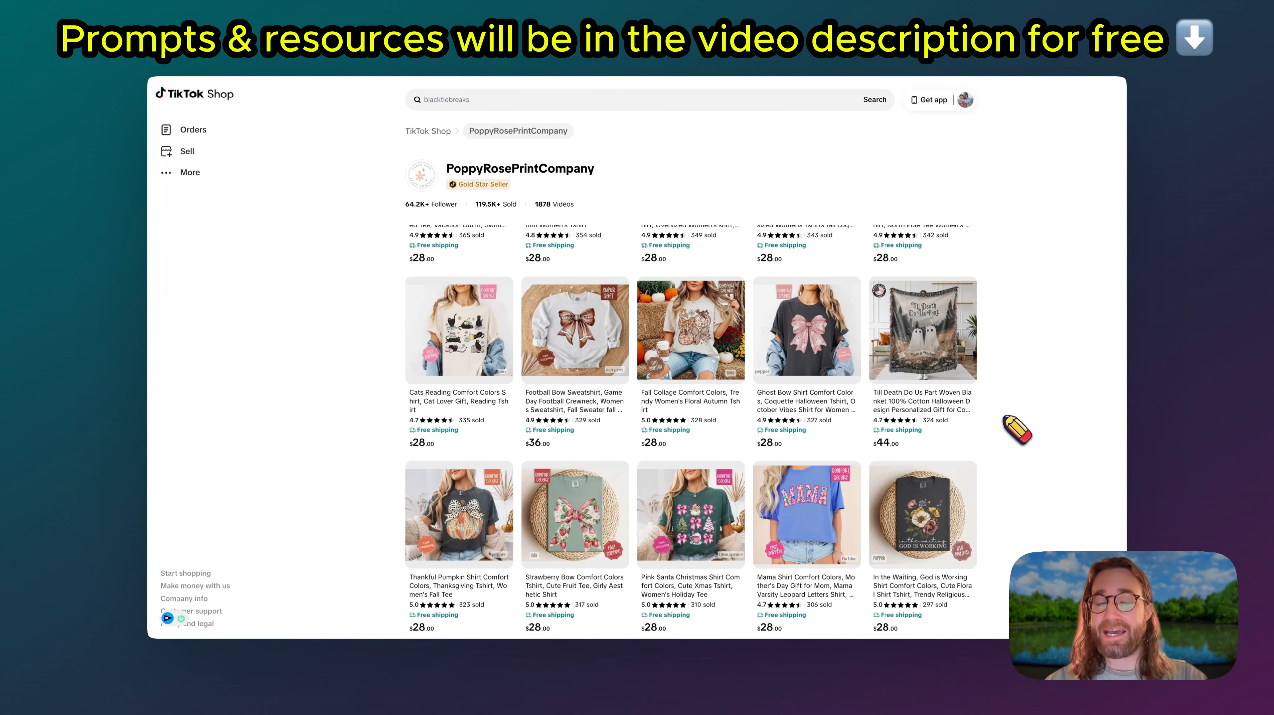
{"action": "scroll", "coordinate": [1006, 415], "scroll_direction": "down", "scroll_amount": 2}
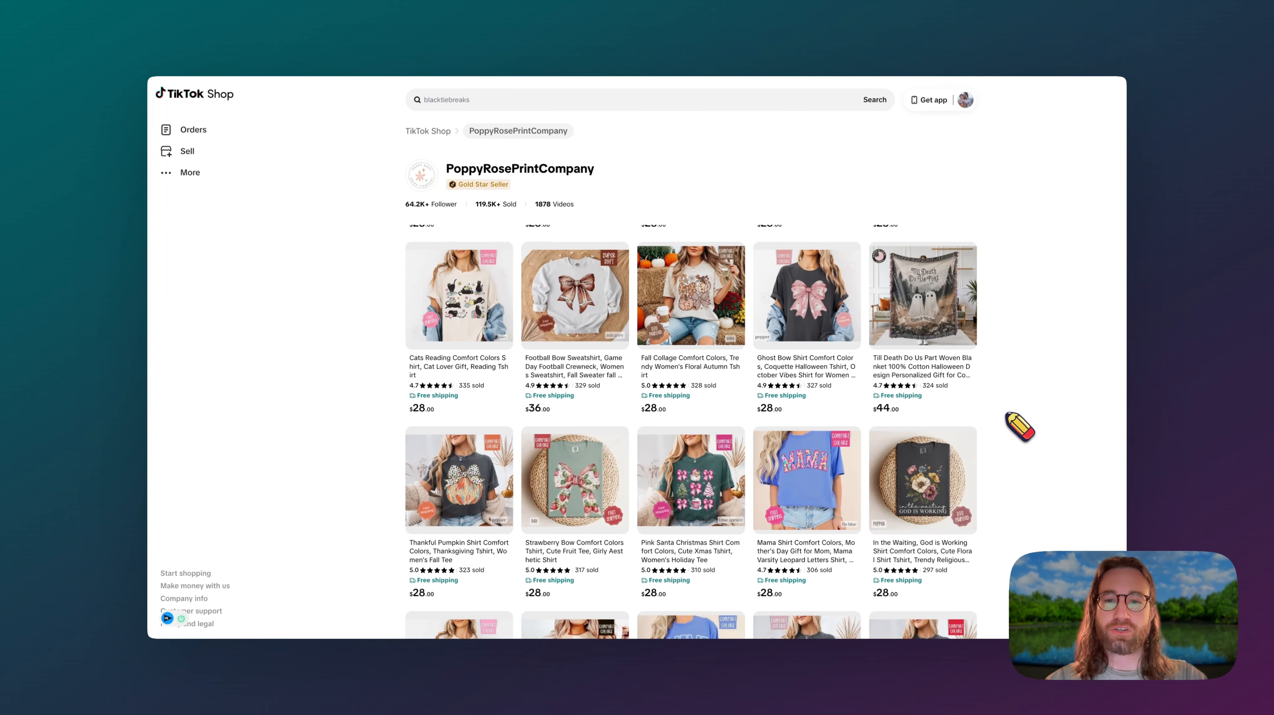
{"action": "scroll", "coordinate": [1006, 415], "scroll_direction": "down", "scroll_amount": 3}
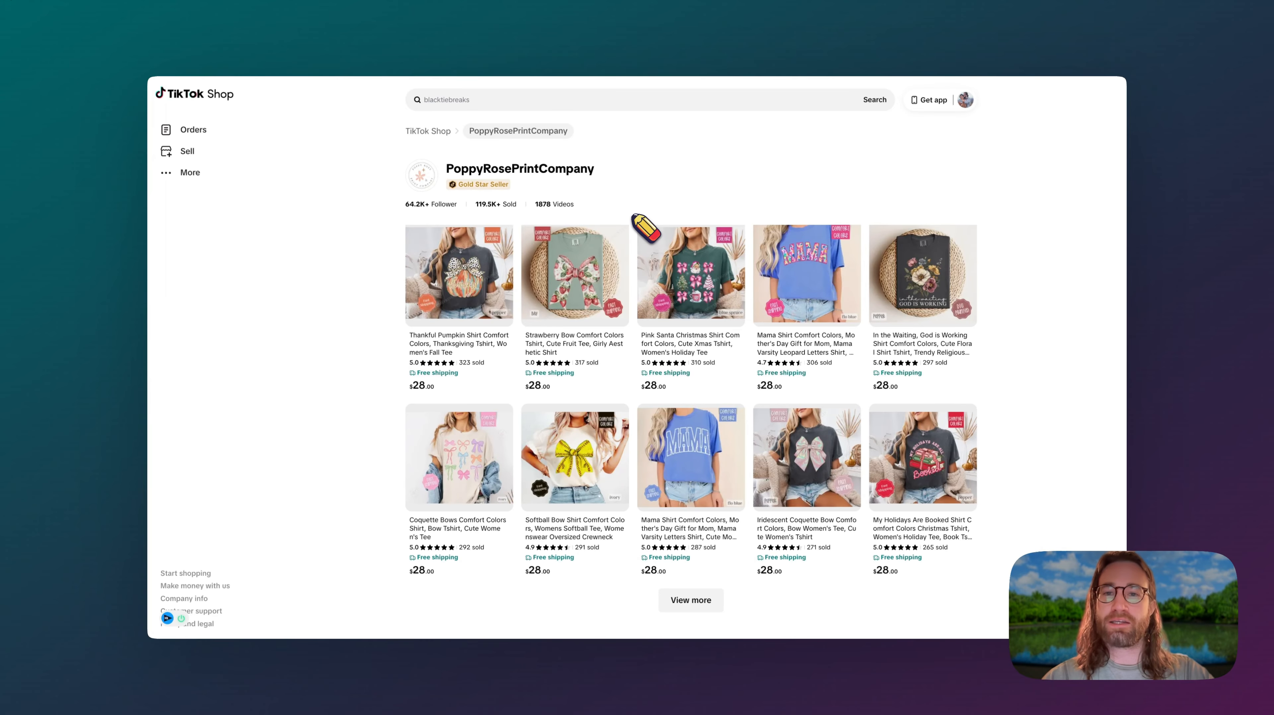
{"action": "scroll", "coordinate": [645, 228], "scroll_direction": "up", "scroll_amount": 3}
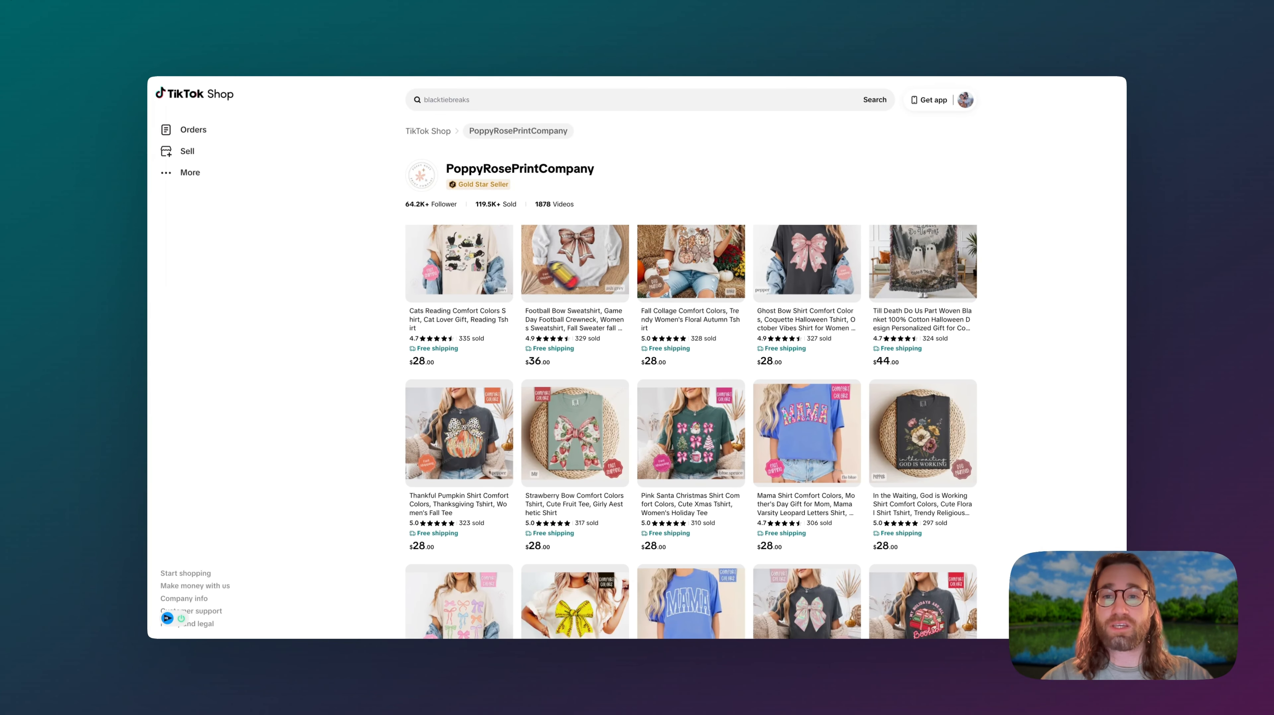
{"action": "scroll", "coordinate": [361, 267], "scroll_direction": "up", "scroll_amount": 6}
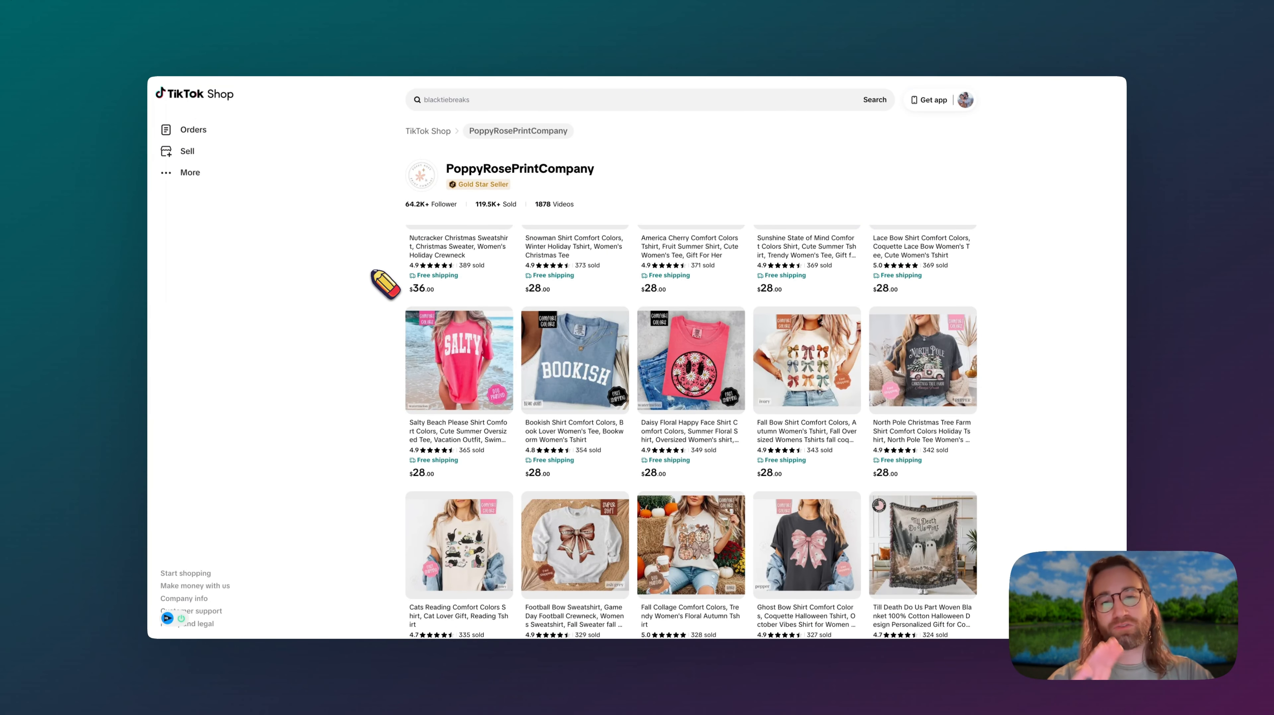
{"action": "scroll", "coordinate": [391, 287], "scroll_direction": "up", "scroll_amount": 10}
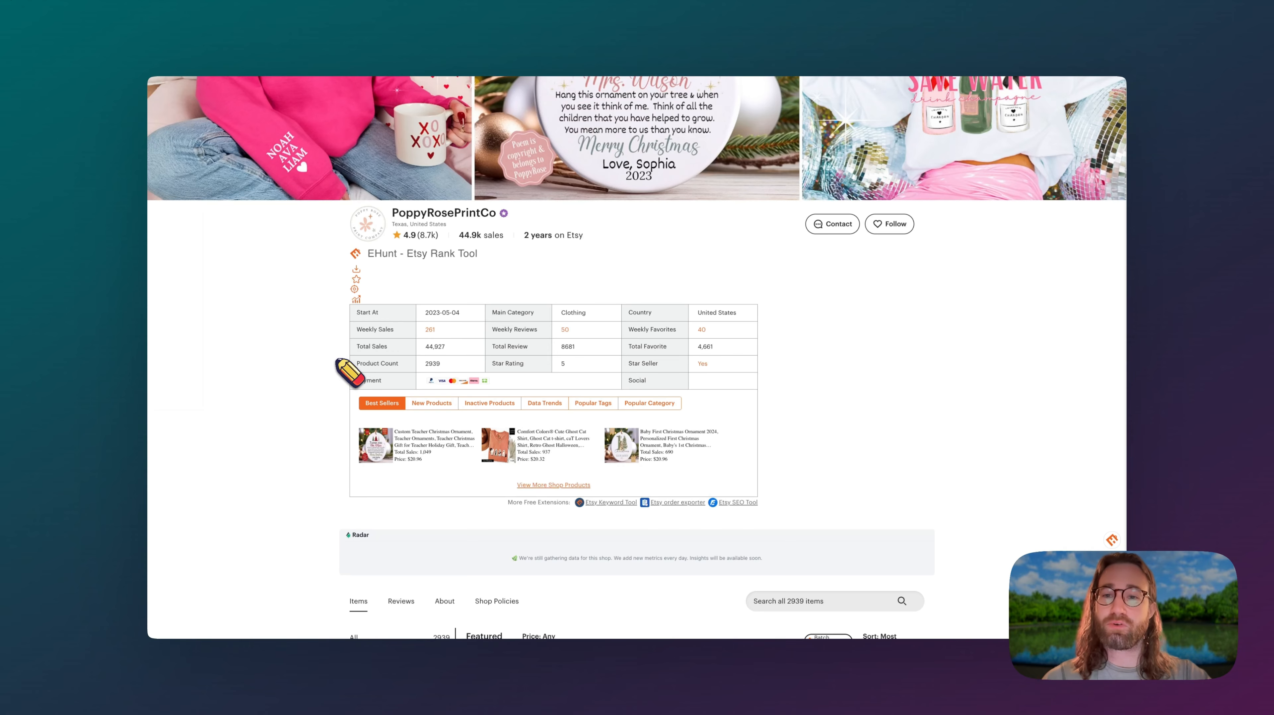
Switch to the PoppyRosePrintCo shop on Etsy and examine its best sellers, item categories and featured items
{"action": "scroll", "coordinate": [350, 370], "scroll_direction": "down", "scroll_amount": 3}
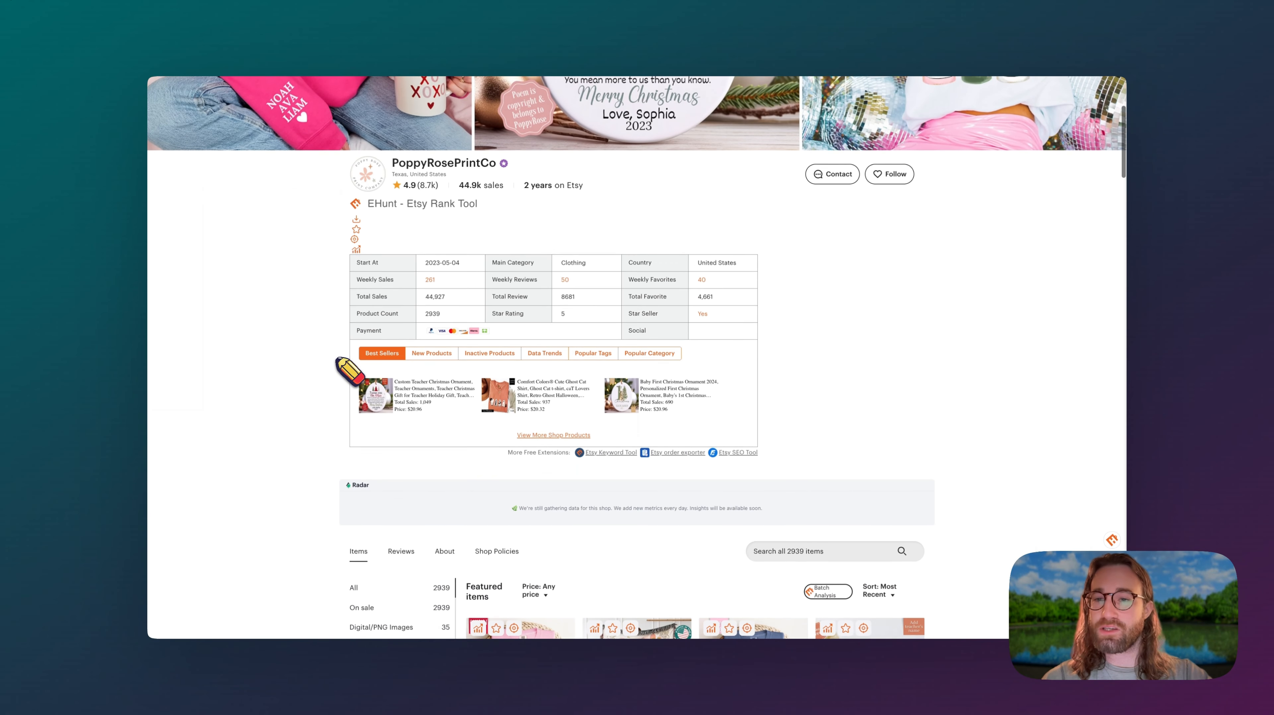
{"action": "scroll", "coordinate": [349, 370], "scroll_direction": "down", "scroll_amount": 1}
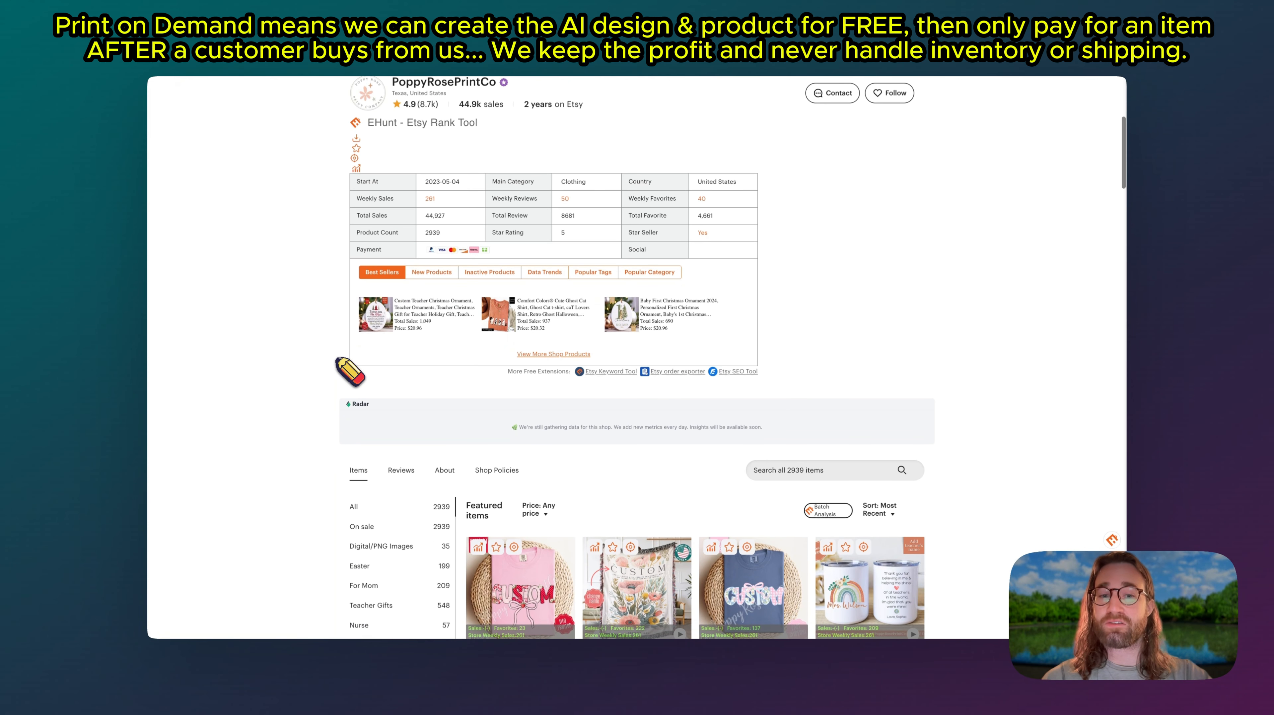
{"action": "scroll", "coordinate": [350, 371], "scroll_direction": "down", "scroll_amount": 8}
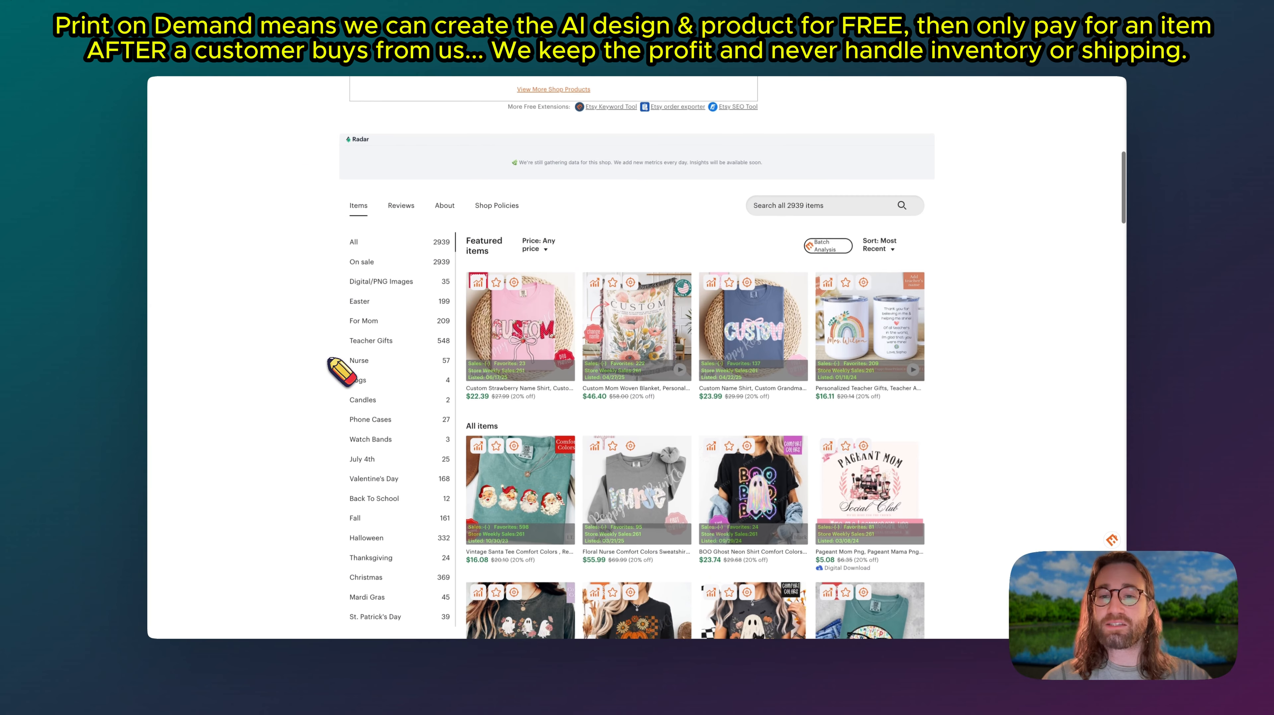
{"action": "scroll", "coordinate": [342, 371], "scroll_direction": "down", "scroll_amount": 5}
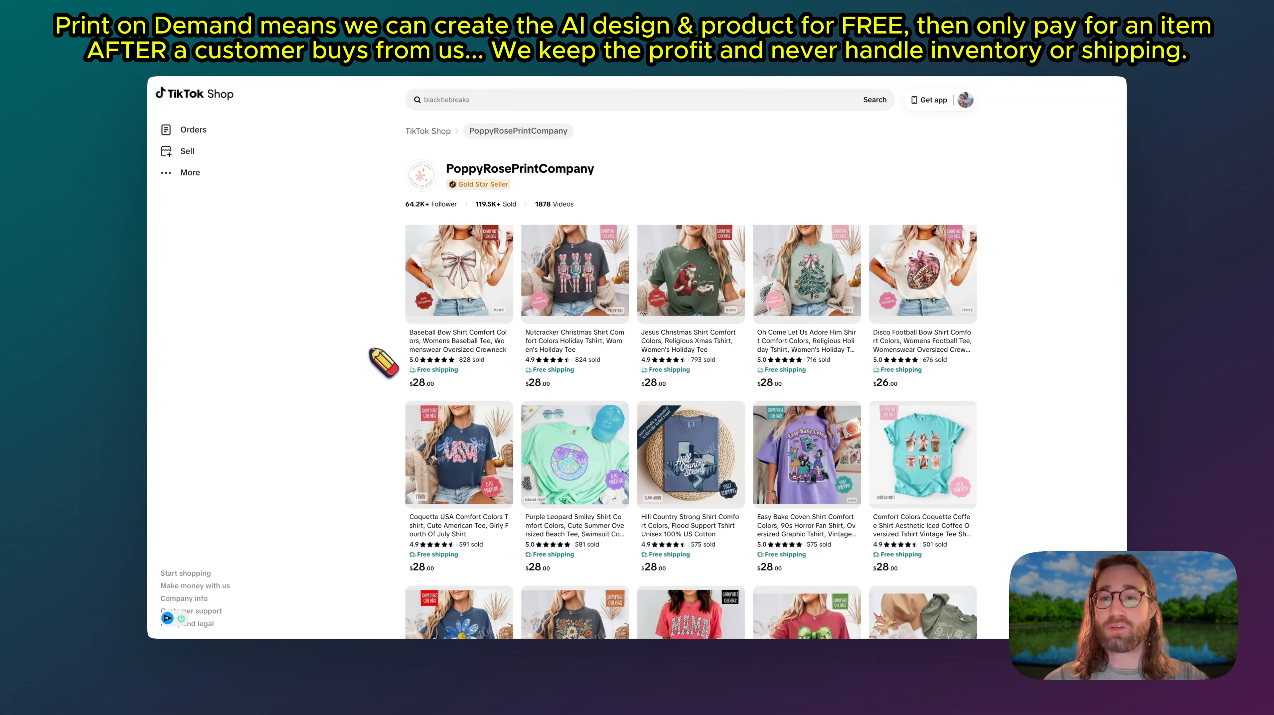
Return to TikTok Shop and review the shirt designs sold by PoppyRosePrintCompany
{"action": "scroll", "coordinate": [371, 350], "scroll_direction": "down", "scroll_amount": 3}
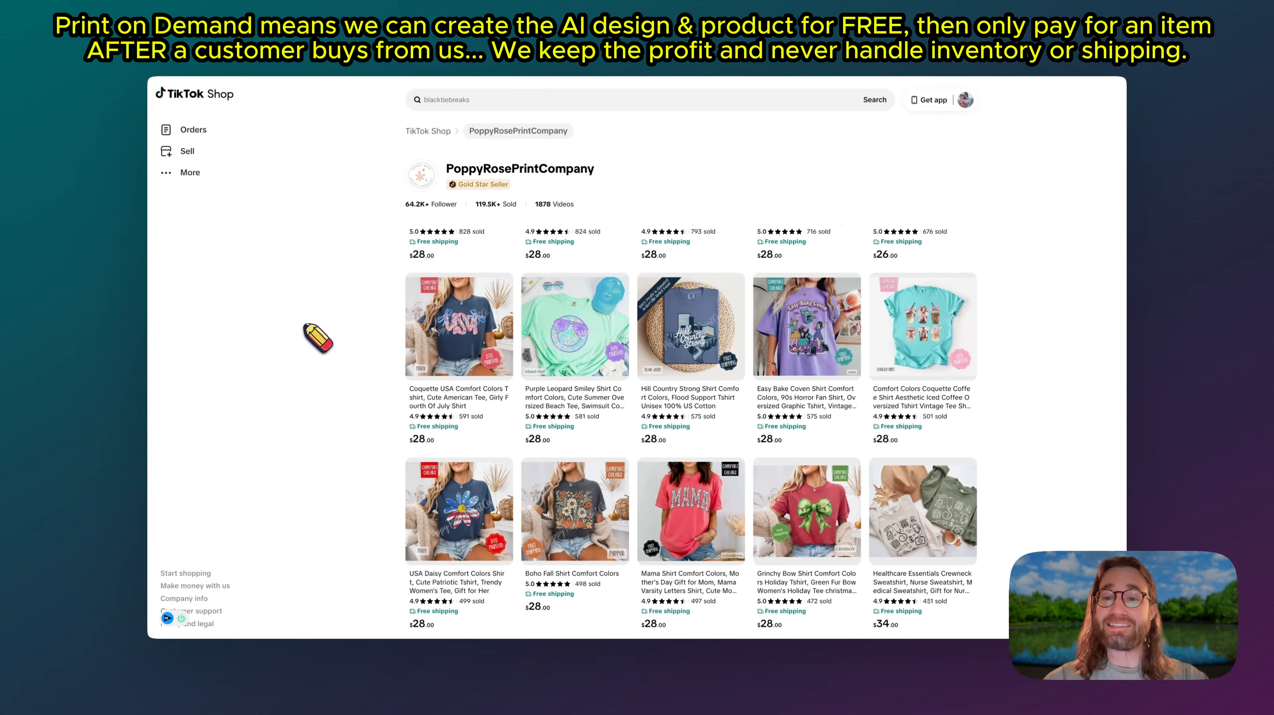
{"action": "scroll", "coordinate": [317, 337], "scroll_direction": "down", "scroll_amount": 5}
{"action": "scroll", "coordinate": [327, 401], "scroll_direction": "down", "scroll_amount": 4}
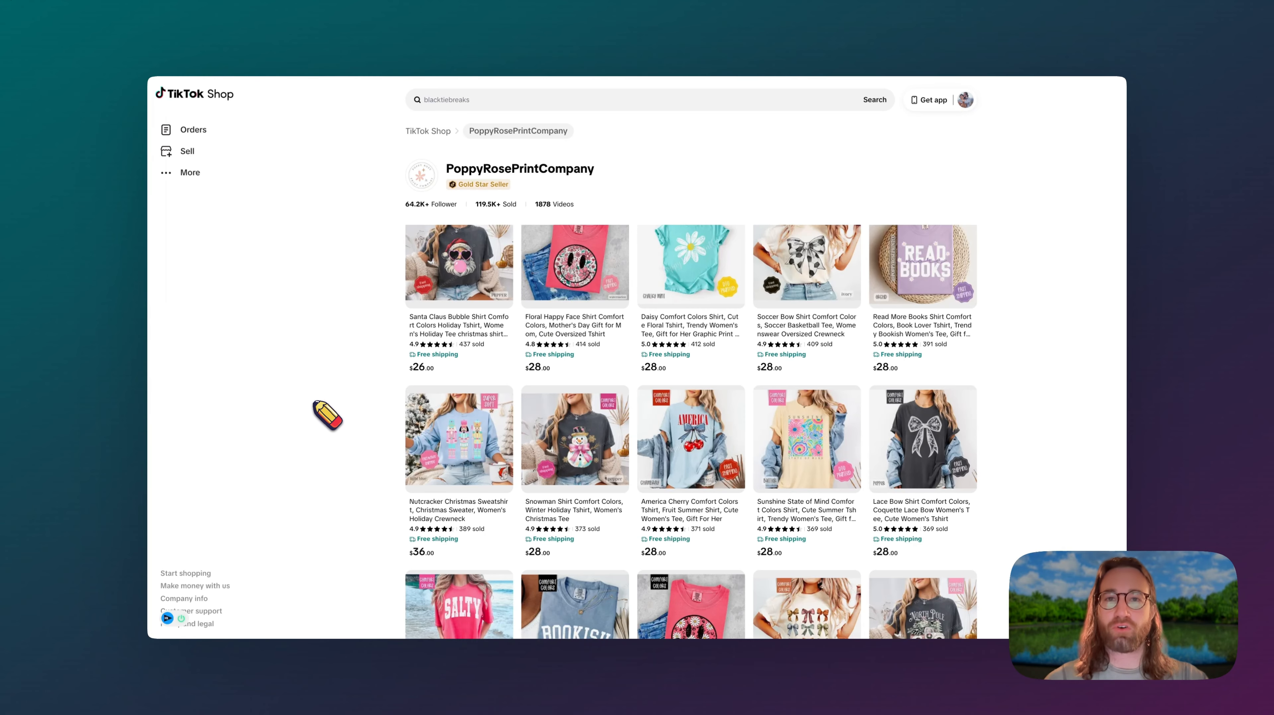
{"action": "scroll", "coordinate": [325, 413], "scroll_direction": "down", "scroll_amount": 4}
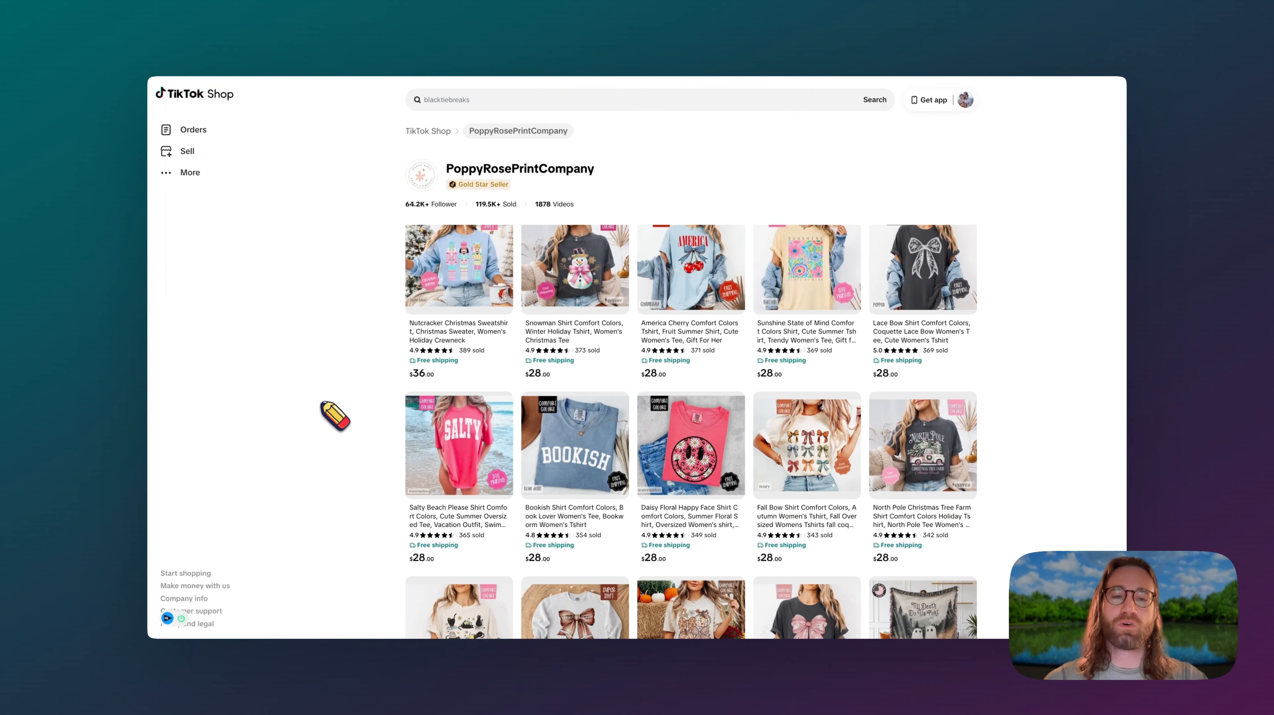
{"action": "scroll", "coordinate": [326, 413], "scroll_direction": "down", "scroll_amount": 4}
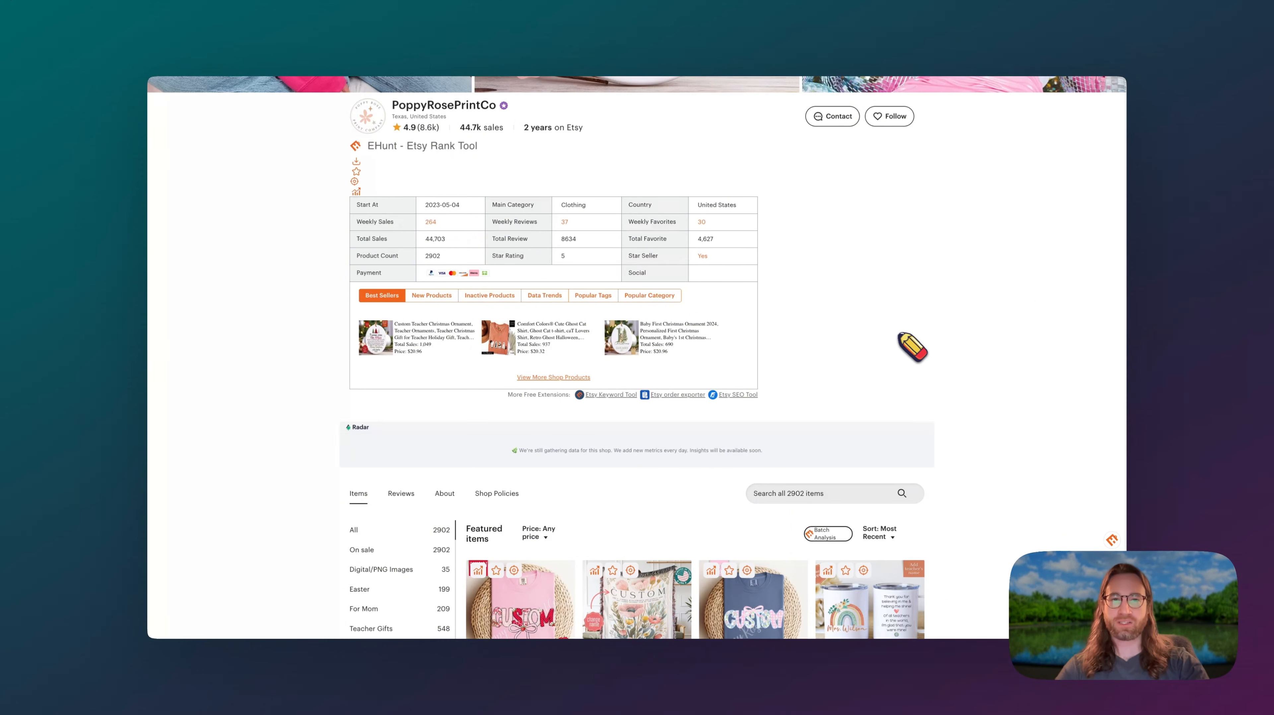
On the Etsy shop page, check the EHunt data for new products, popular tags and best sellers
{"action": "scroll", "coordinate": [905, 344], "scroll_direction": "up", "scroll_amount": 3}
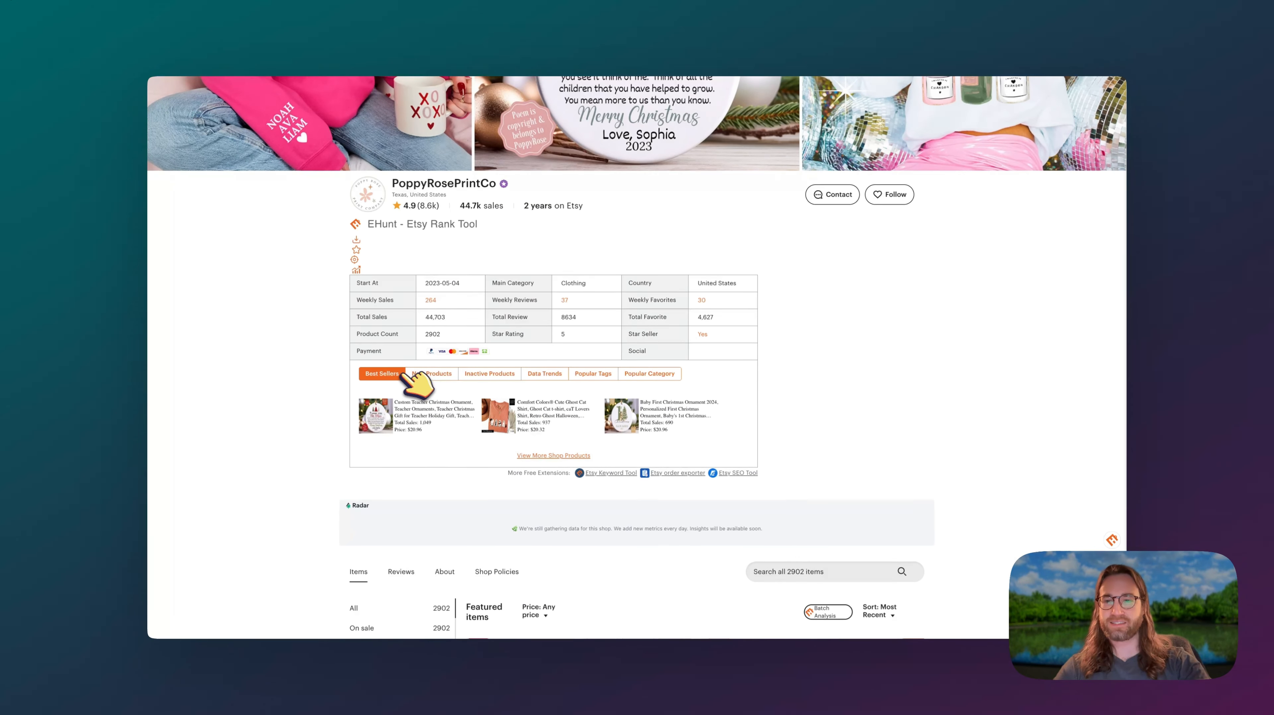
{"action": "left_click", "coordinate": [425, 373]}
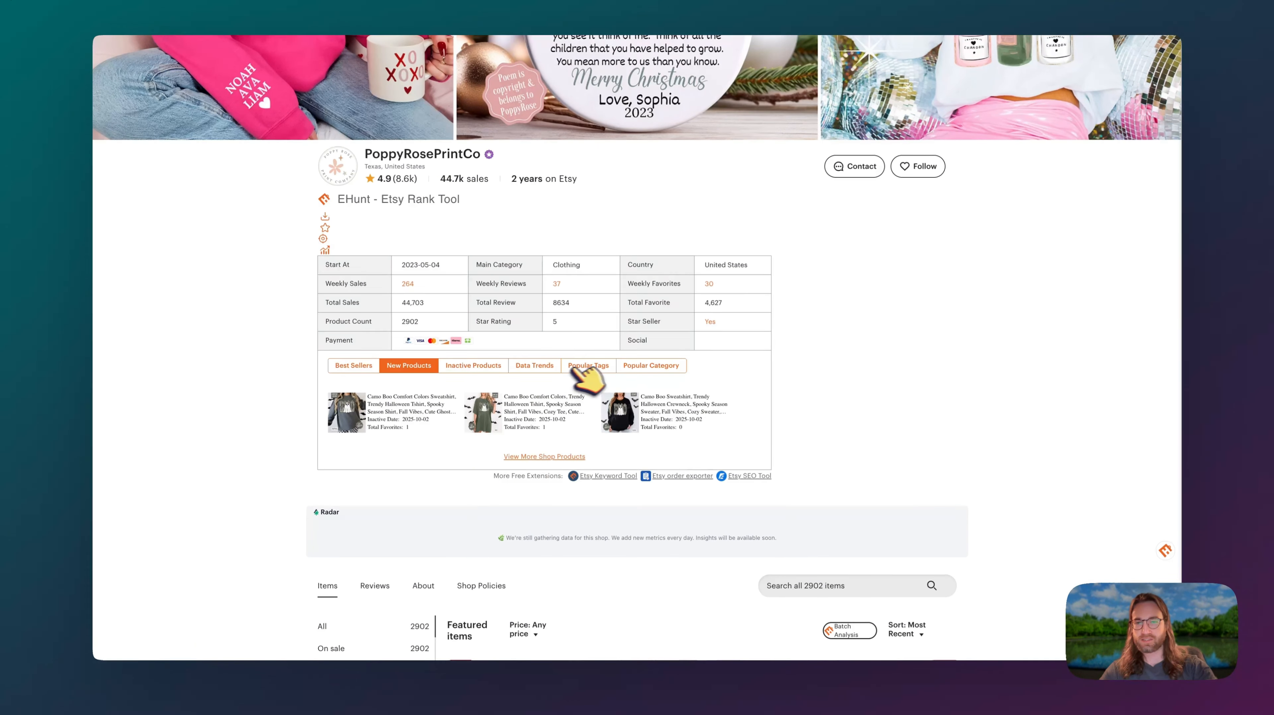
{"action": "left_click", "coordinate": [592, 374]}
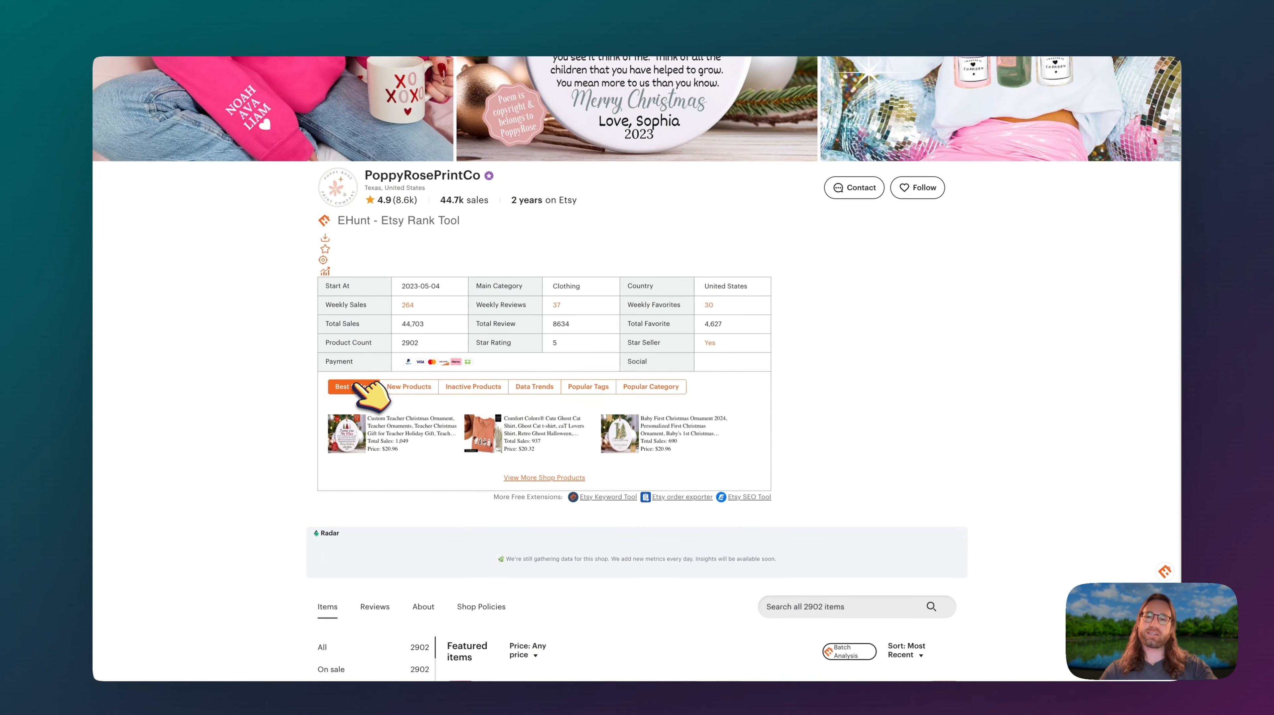
{"action": "scroll", "coordinate": [589, 316], "scroll_direction": "up", "scroll_amount": 3}
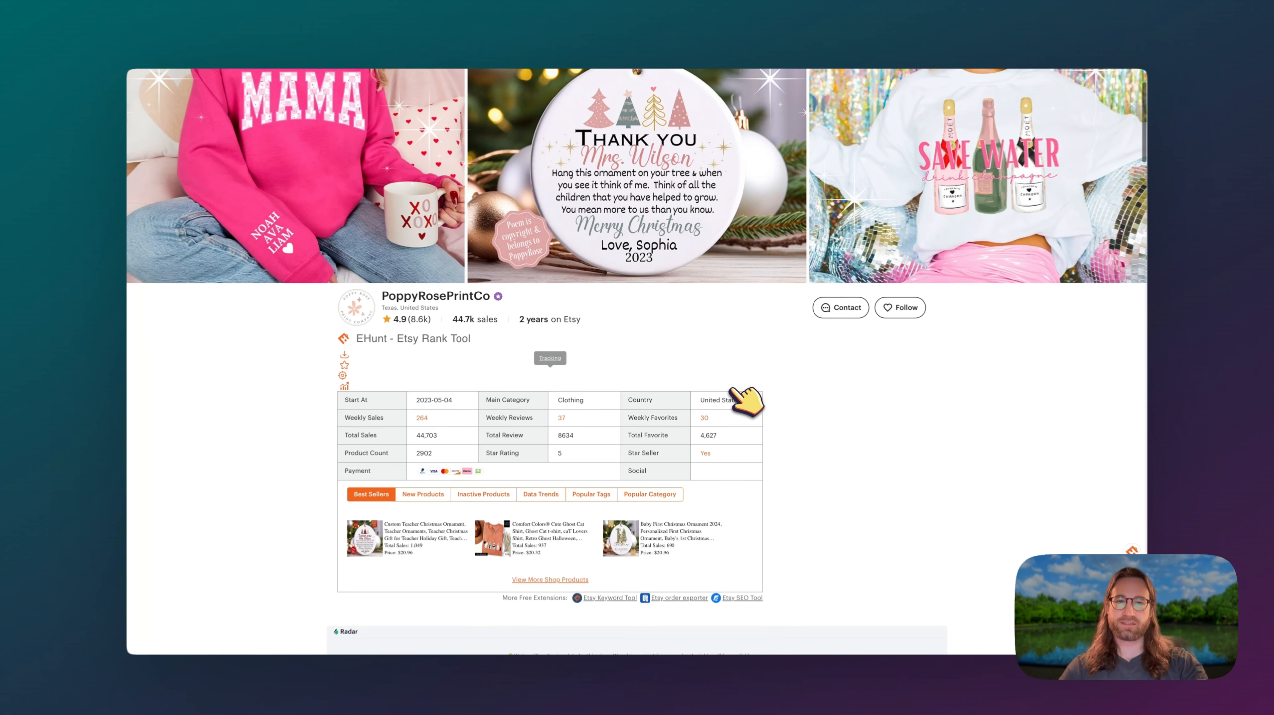
{"action": "scroll", "coordinate": [836, 438], "scroll_direction": "down", "scroll_amount": 2}
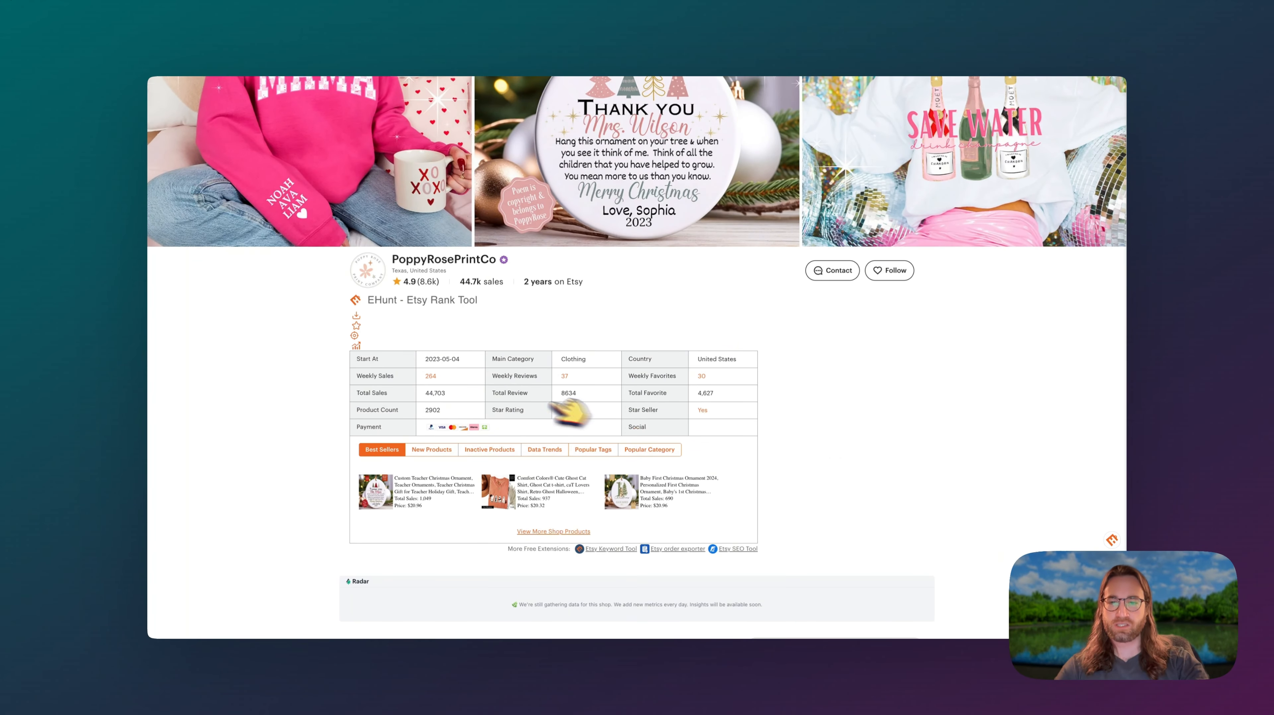
Open the best-selling Comfort Colors Cute Ghost Cat Shirt listing and show its orange shirt photo enlarged
{"action": "left_click", "coordinate": [516, 496]}
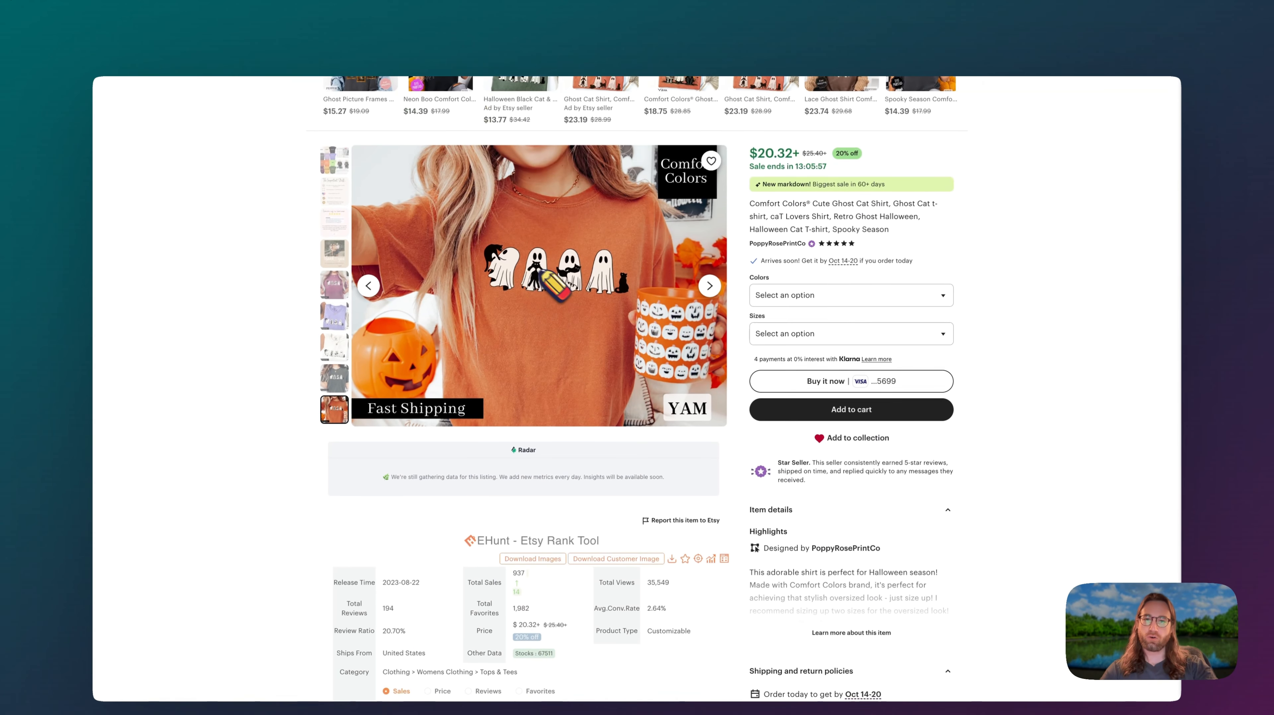
{"action": "scroll", "coordinate": [556, 288], "scroll_direction": "down", "scroll_amount": 2}
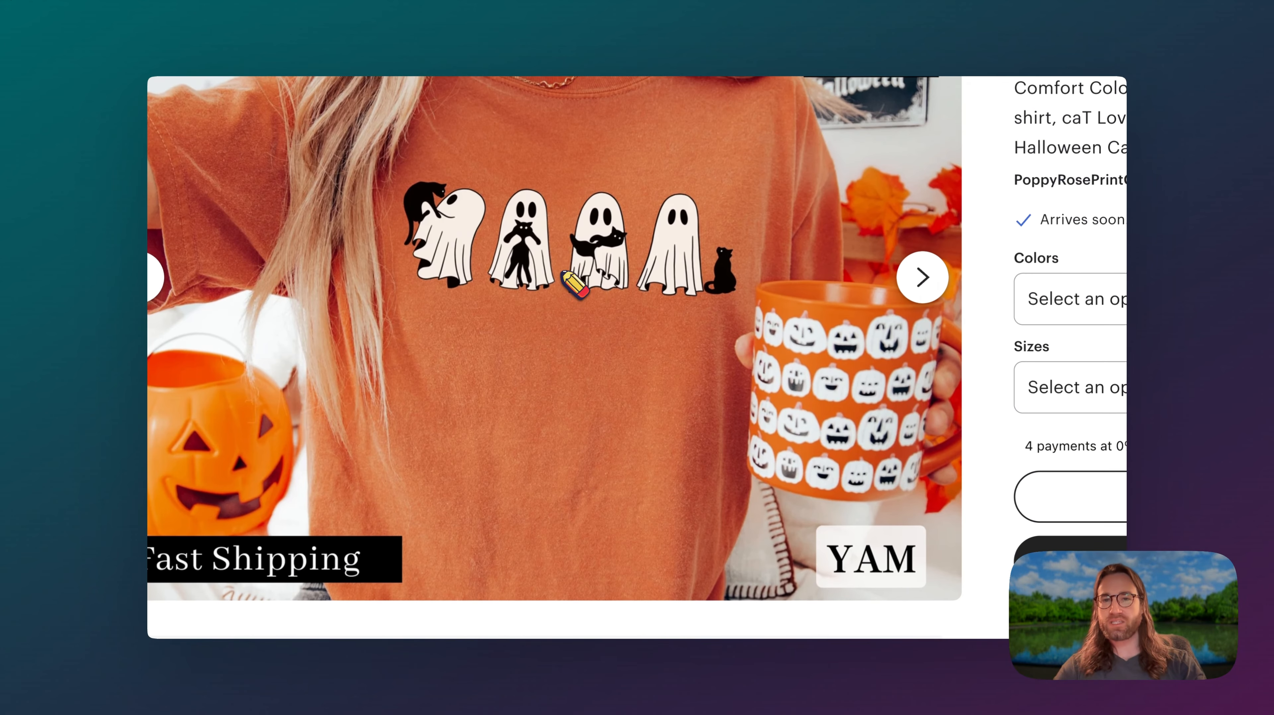
{"action": "scroll", "coordinate": [566, 281], "scroll_direction": "up", "scroll_amount": 2}
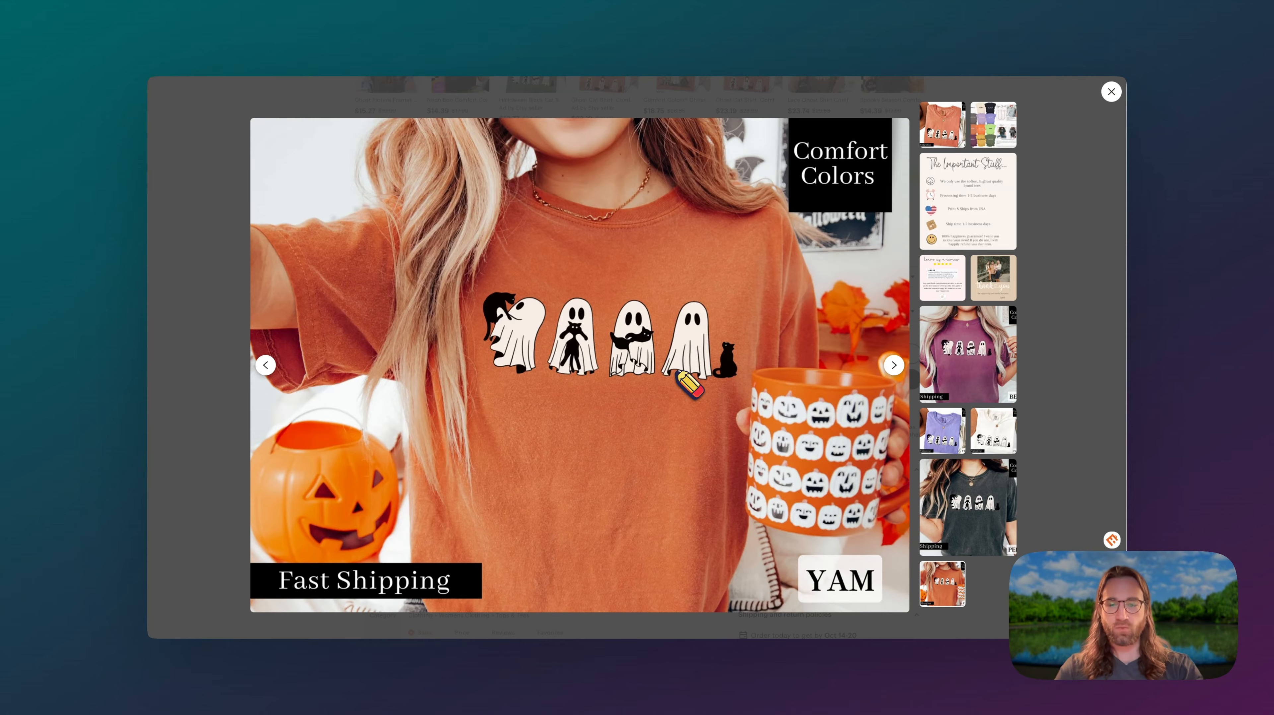
Capture a screenshot of only the ghosts-and-cats design on the orange shirt
{"action": "key", "text": "super+space"}
{"action": "type", "text": "screenshot"}
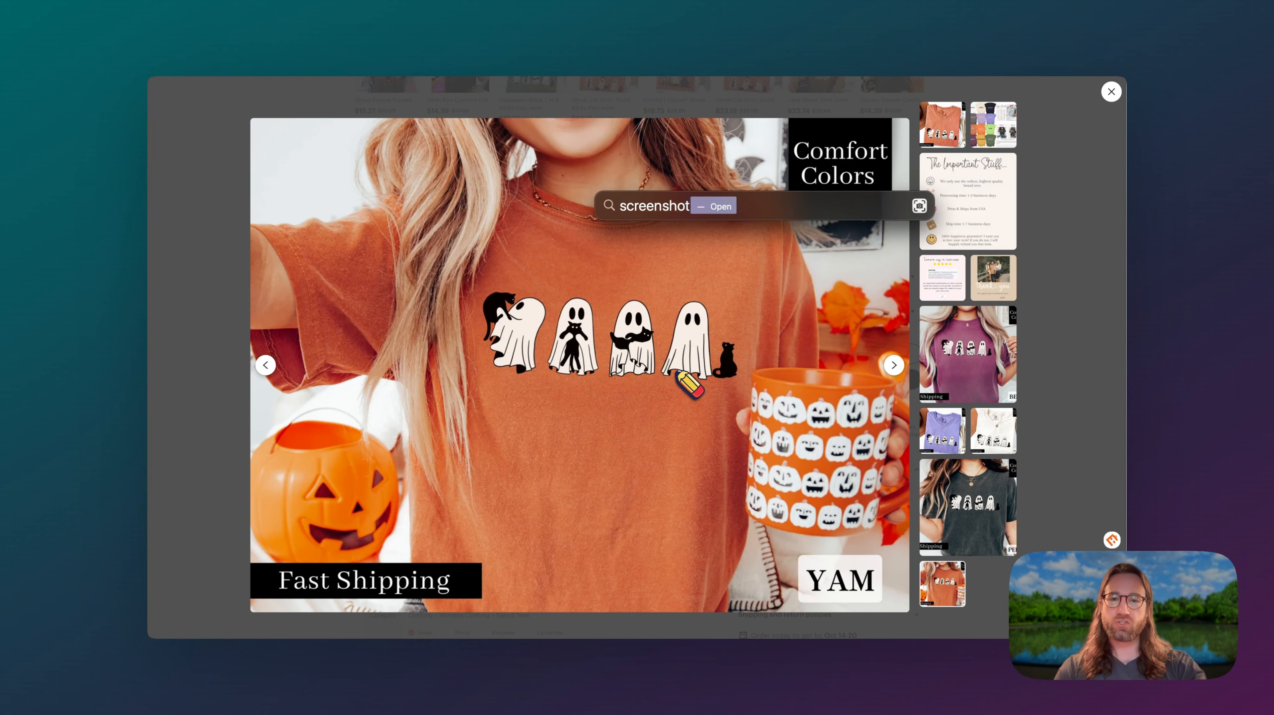
{"action": "key", "text": "Return"}
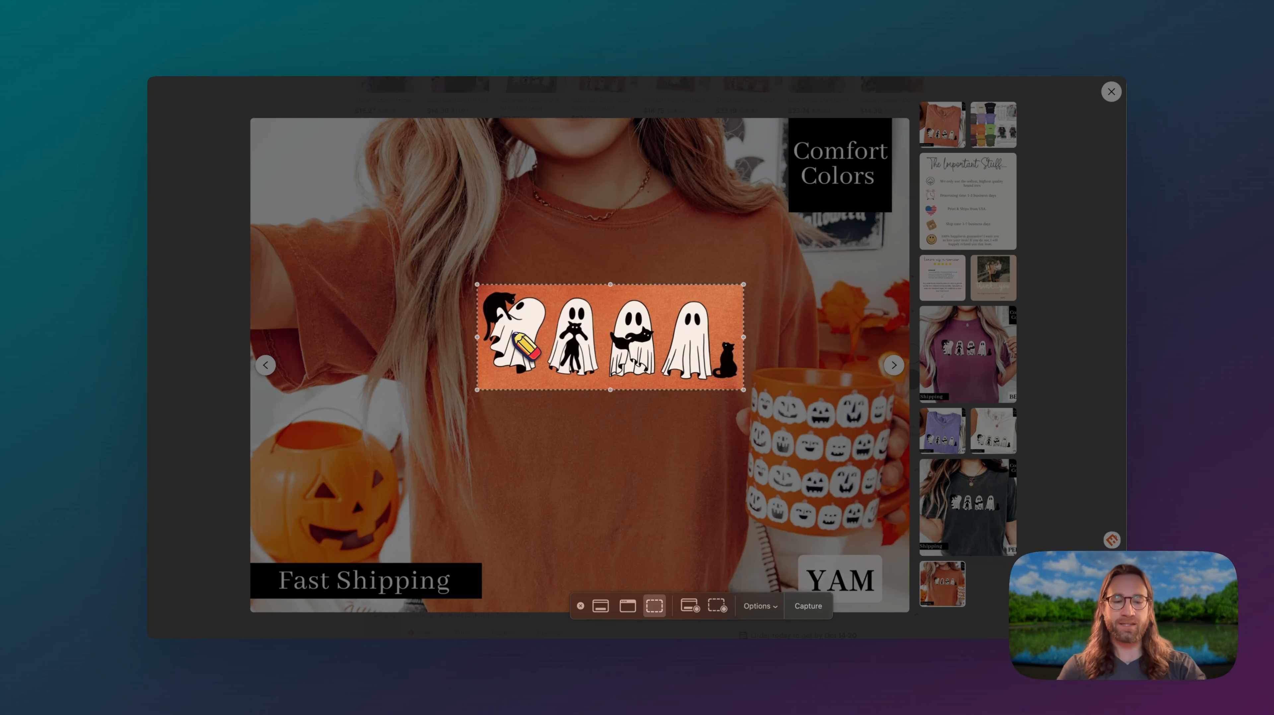
{"action": "key", "text": "Return"}
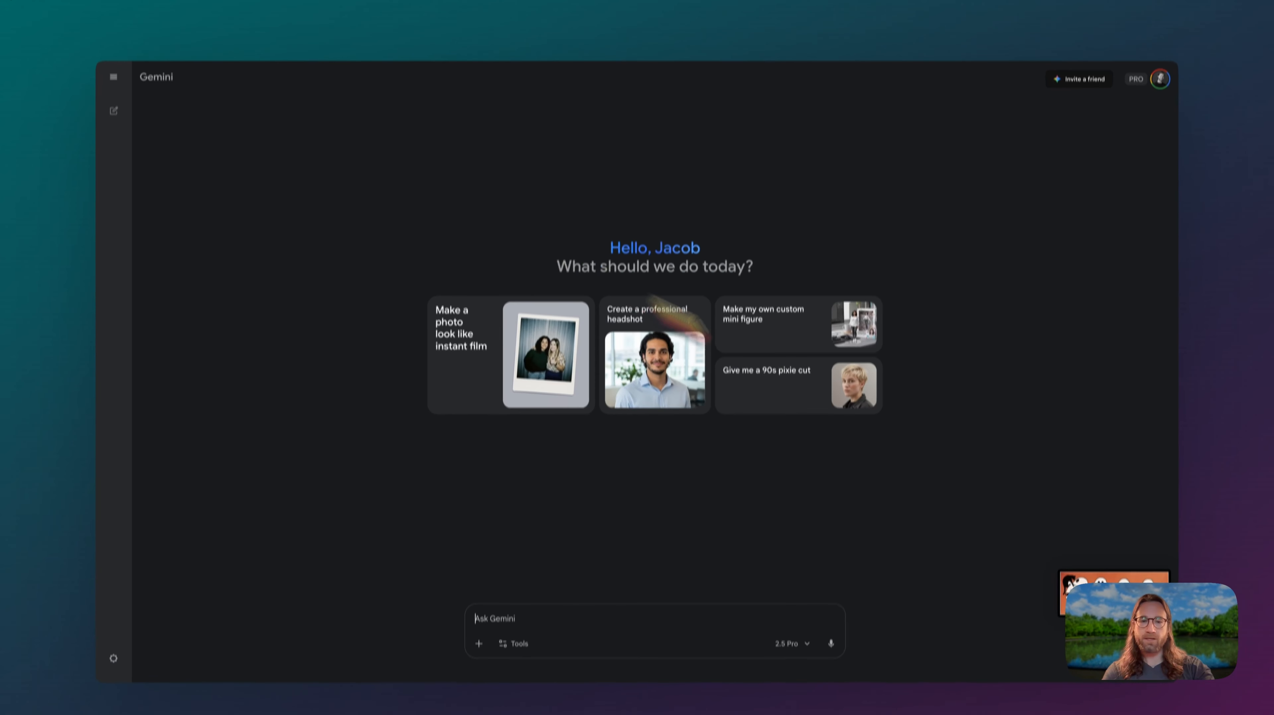
Attach the captured design screenshot in Gemini and submit "Regenerate a similar design, but change the style and poses of the characters by 50%"
{"action": "left_click_drag", "start_coordinate": [1092, 583], "coordinate": [773, 573]}
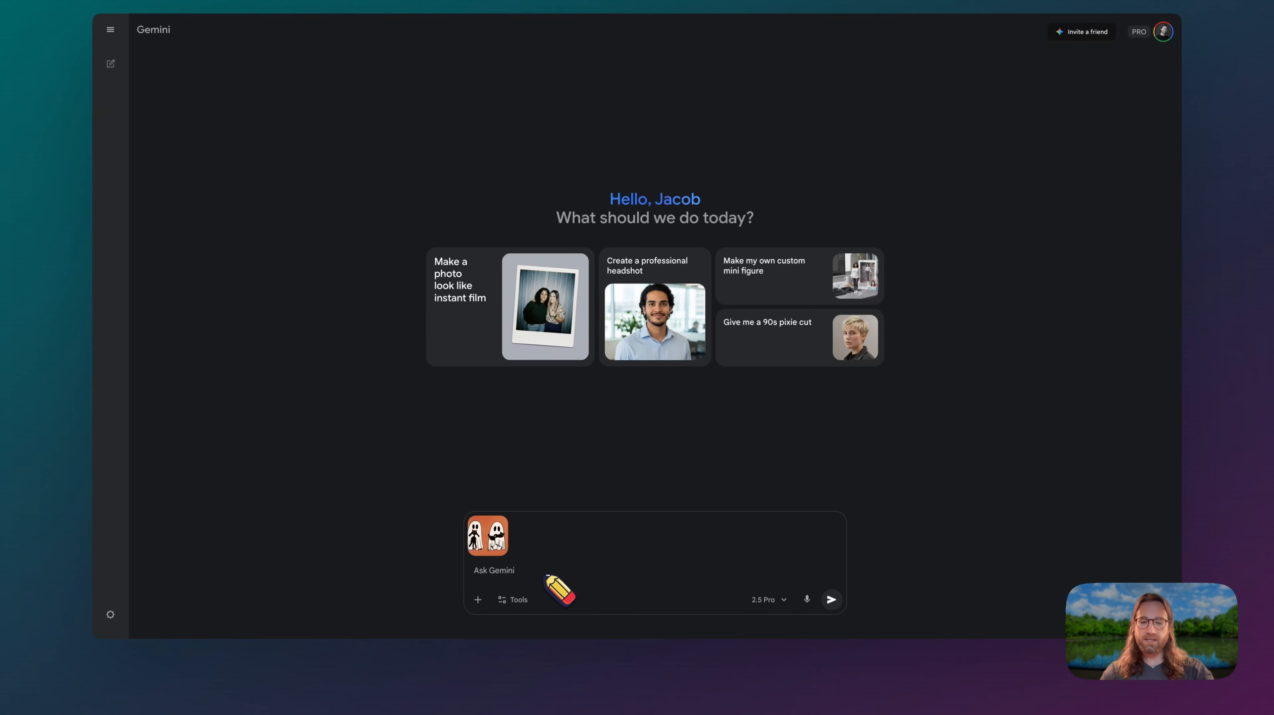
{"action": "type", "text": "Regenerate a similar"}
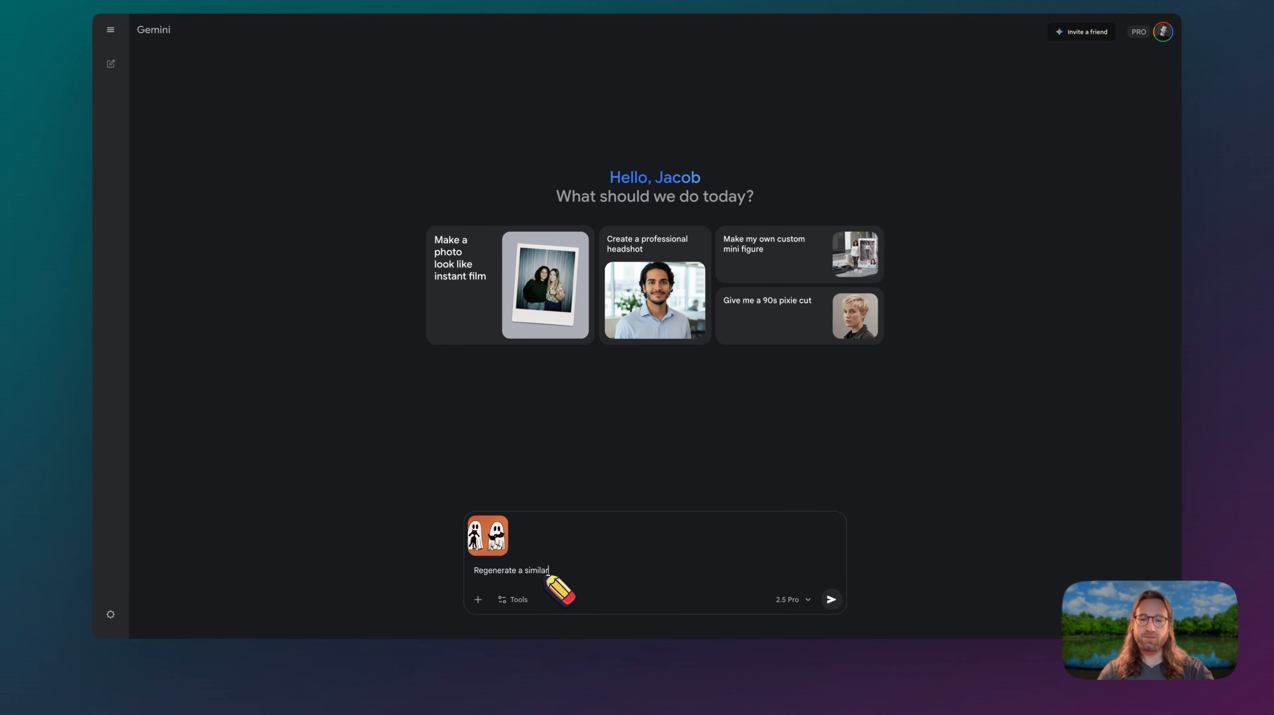
{"action": "type", "text": " design, but"}
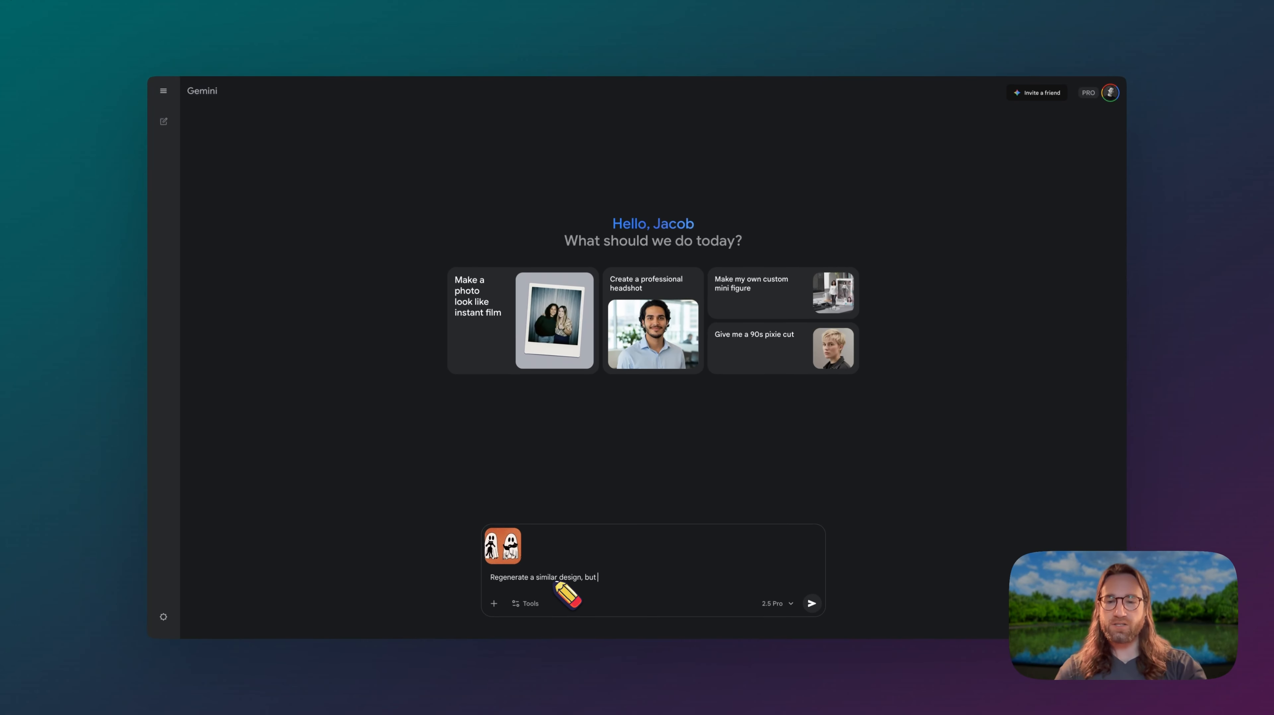
{"action": "type", "text": " change the style and poses of the characters by 50"}
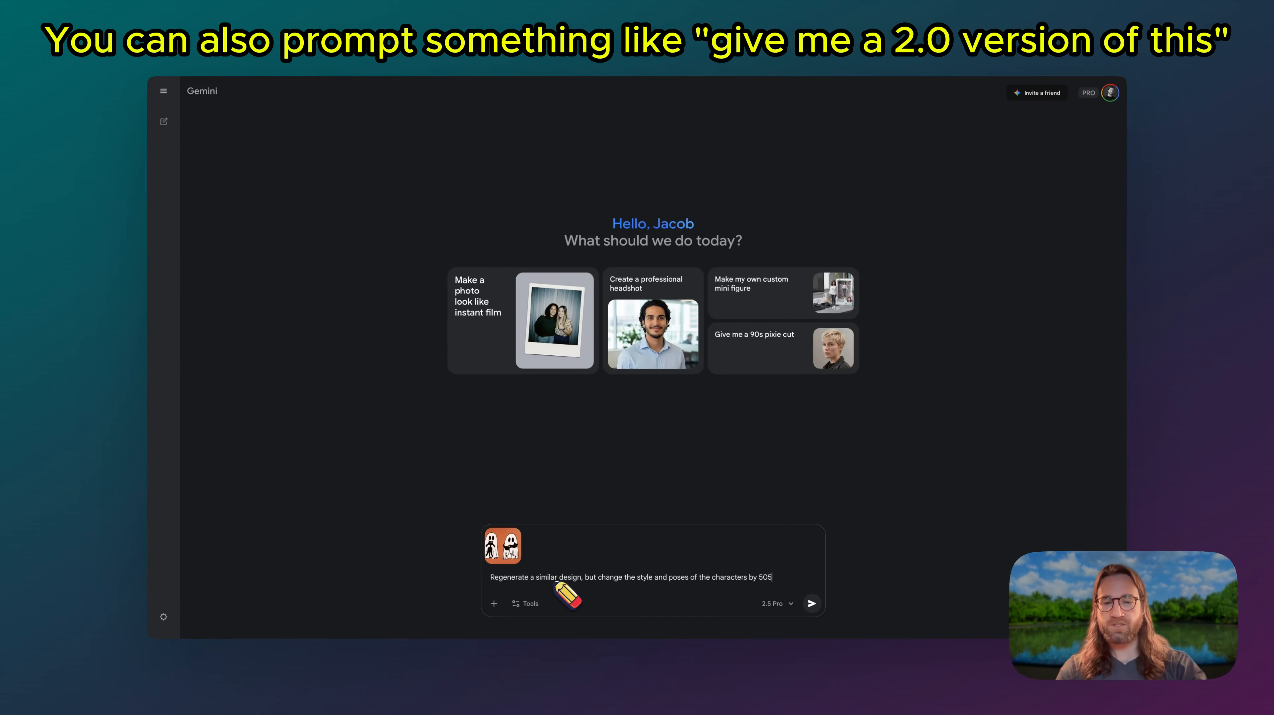
{"action": "key", "text": "BackSpace"}
{"action": "type", "text": "%"}
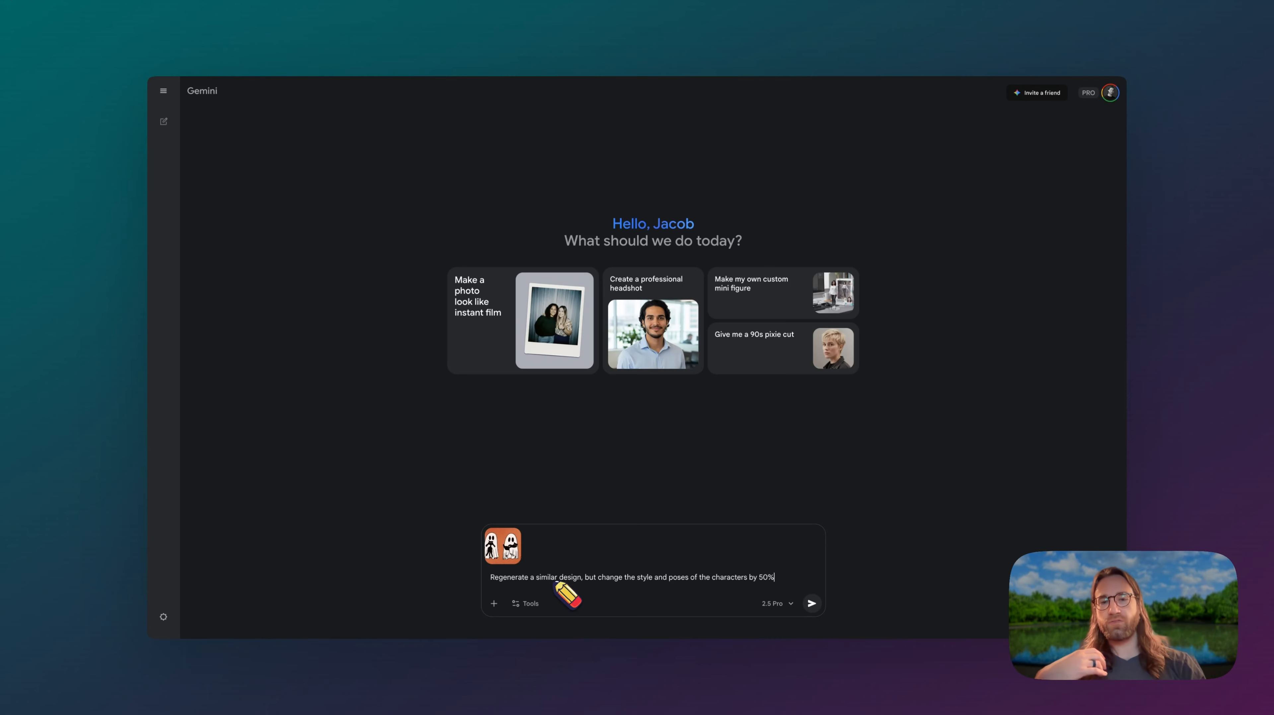
{"action": "key", "text": "Return"}
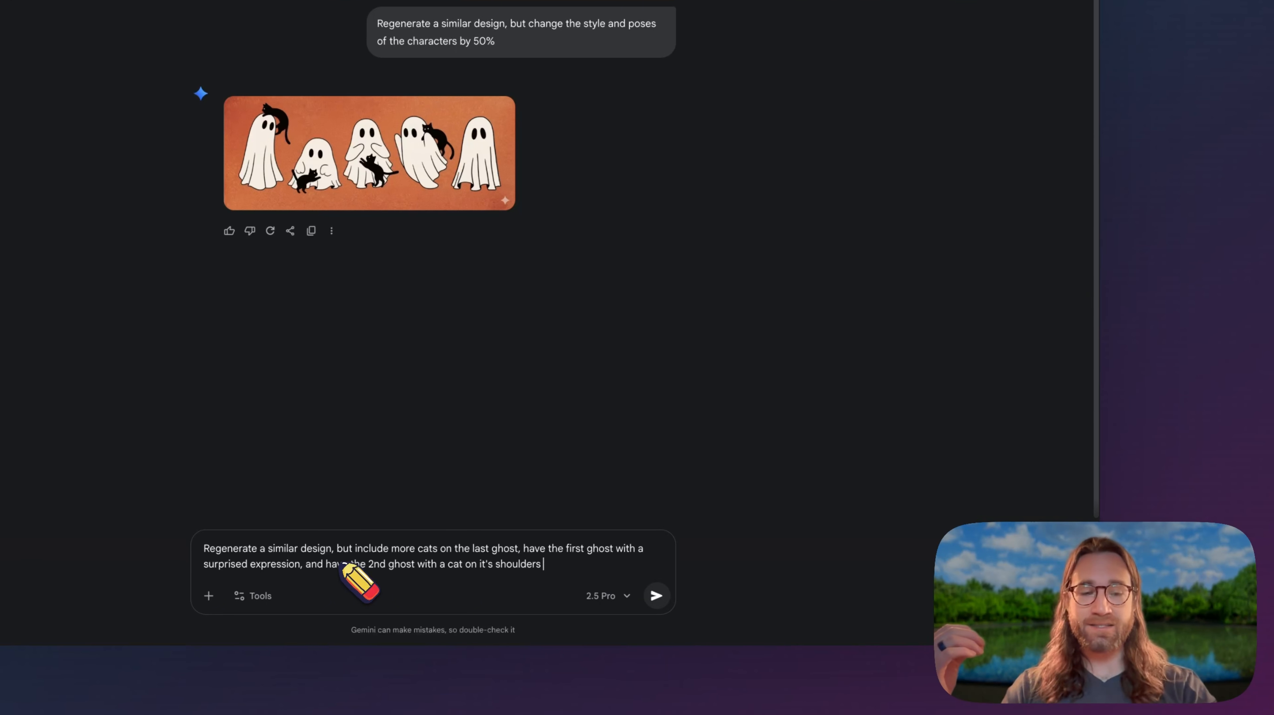
Submit a follow-up prompt requesting more cats on the last ghost, a surprised expression on the first ghost, and a cat on the 2nd ghost's shoulders
{"action": "key", "text": "Return"}
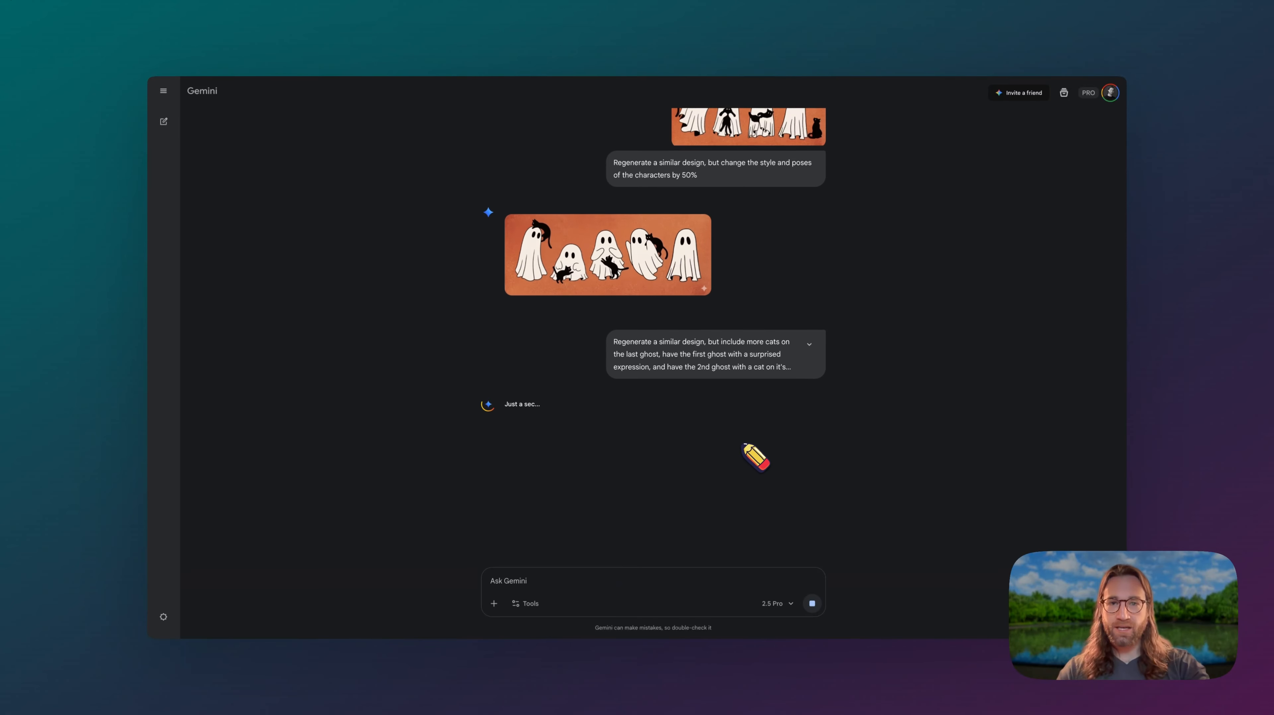
Compare the original ghost cat design with the regenerated versions and their prompts, and view the first generated image enlarged
{"action": "scroll", "coordinate": [755, 456], "scroll_direction": "up", "scroll_amount": 1}
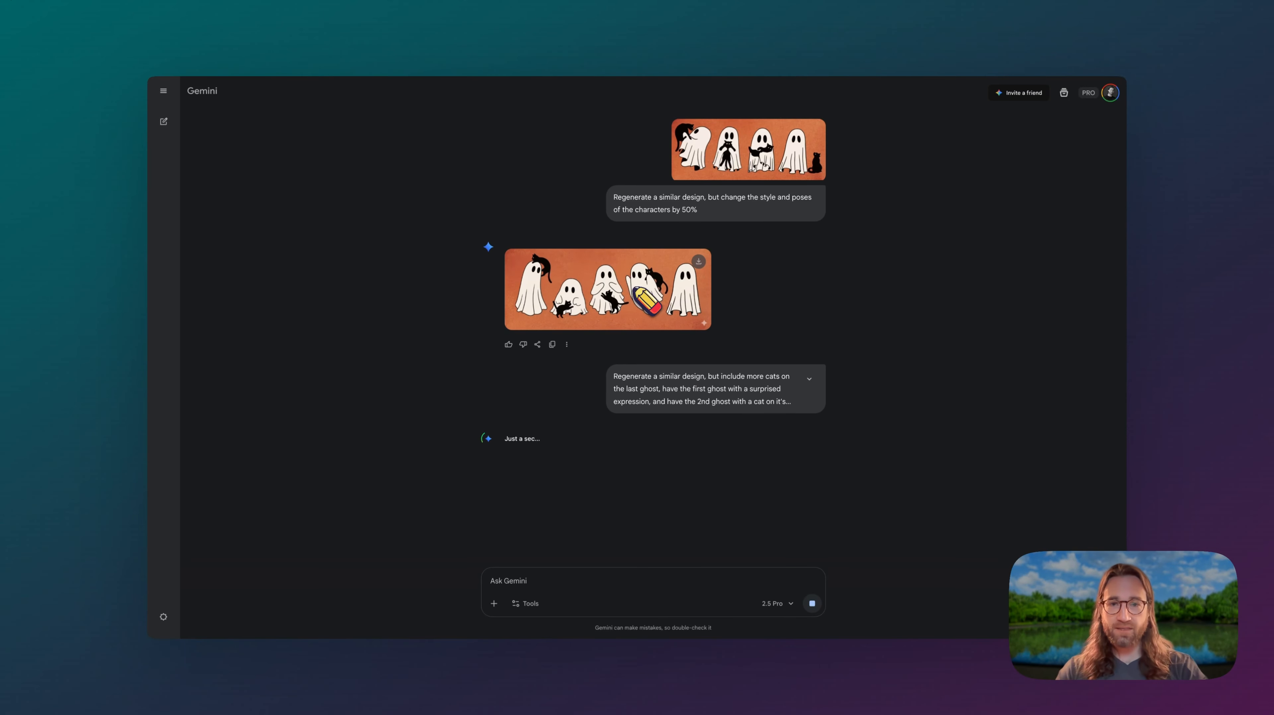
{"action": "scroll", "coordinate": [645, 301], "scroll_direction": "up", "scroll_amount": 2}
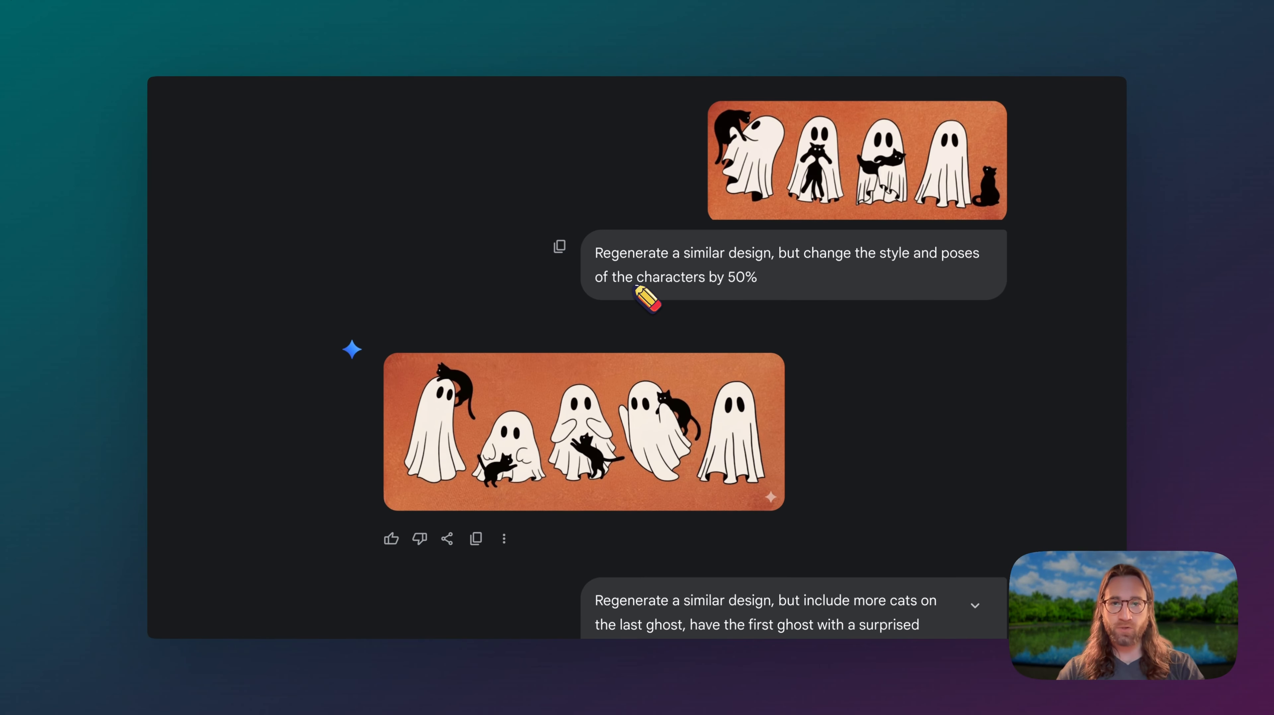
{"action": "left_click_drag", "start_coordinate": [757, 277], "coordinate": [595, 278]}
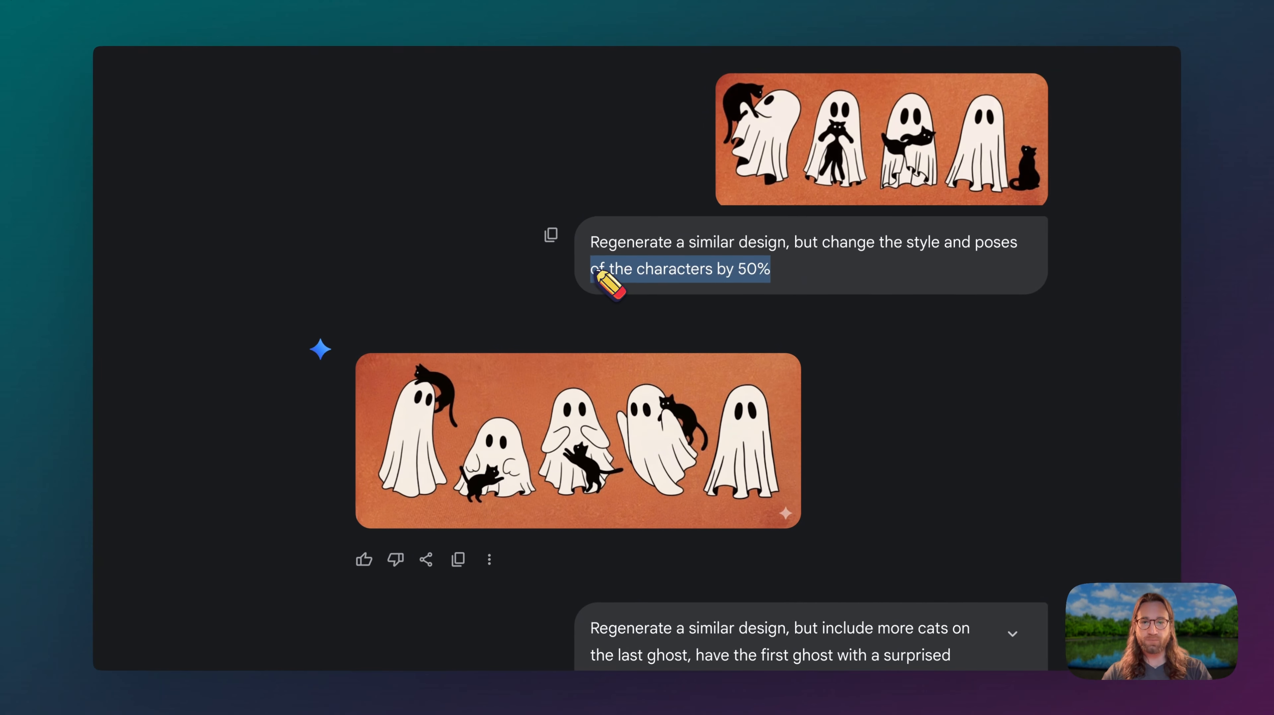
{"action": "scroll", "coordinate": [853, 413], "scroll_direction": "down", "scroll_amount": 10}
{"action": "left_click", "coordinate": [869, 420]}
{"action": "scroll", "coordinate": [781, 426], "scroll_direction": "up", "scroll_amount": 8}
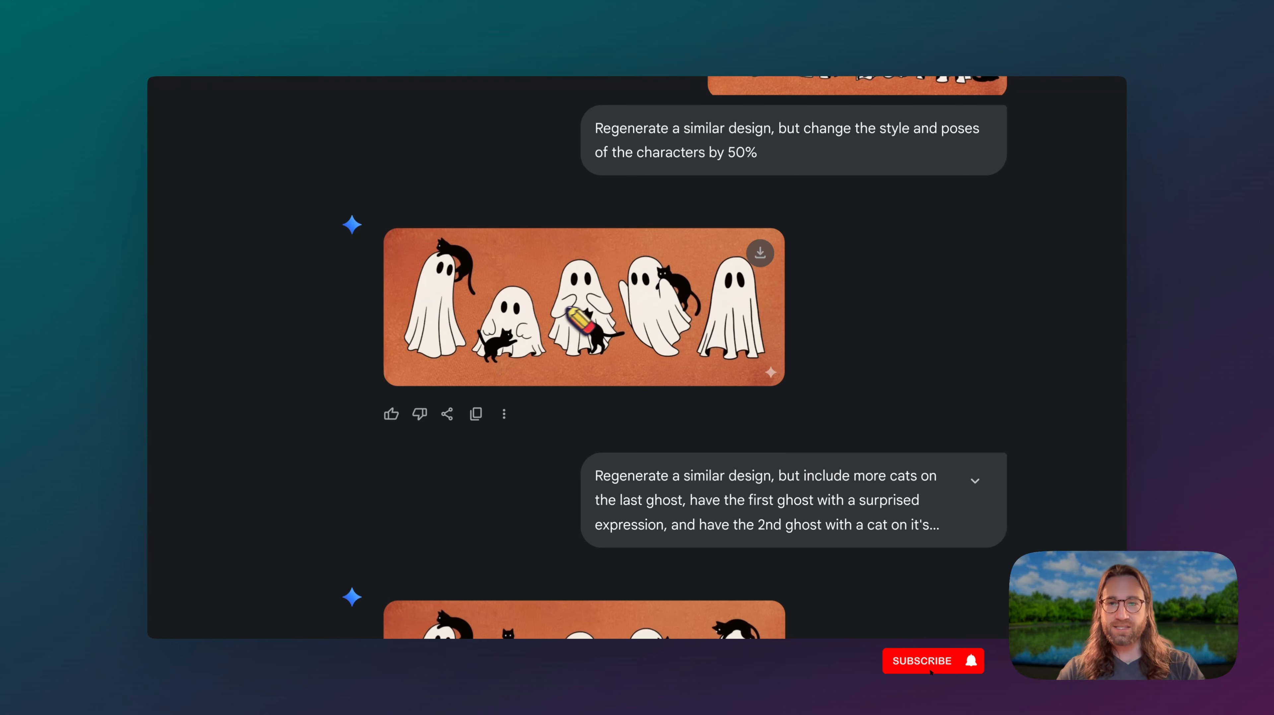
{"action": "scroll", "coordinate": [609, 326], "scroll_direction": "up", "scroll_amount": 3}
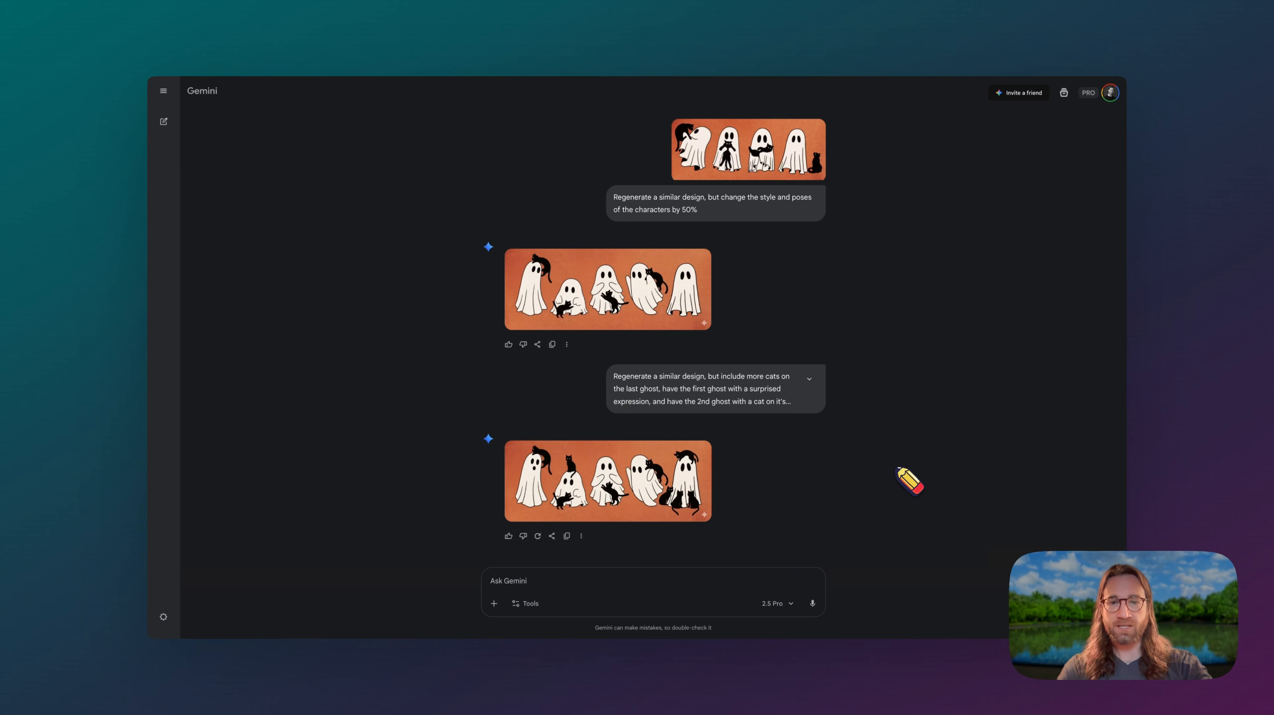
{"action": "left_click", "coordinate": [683, 274]}
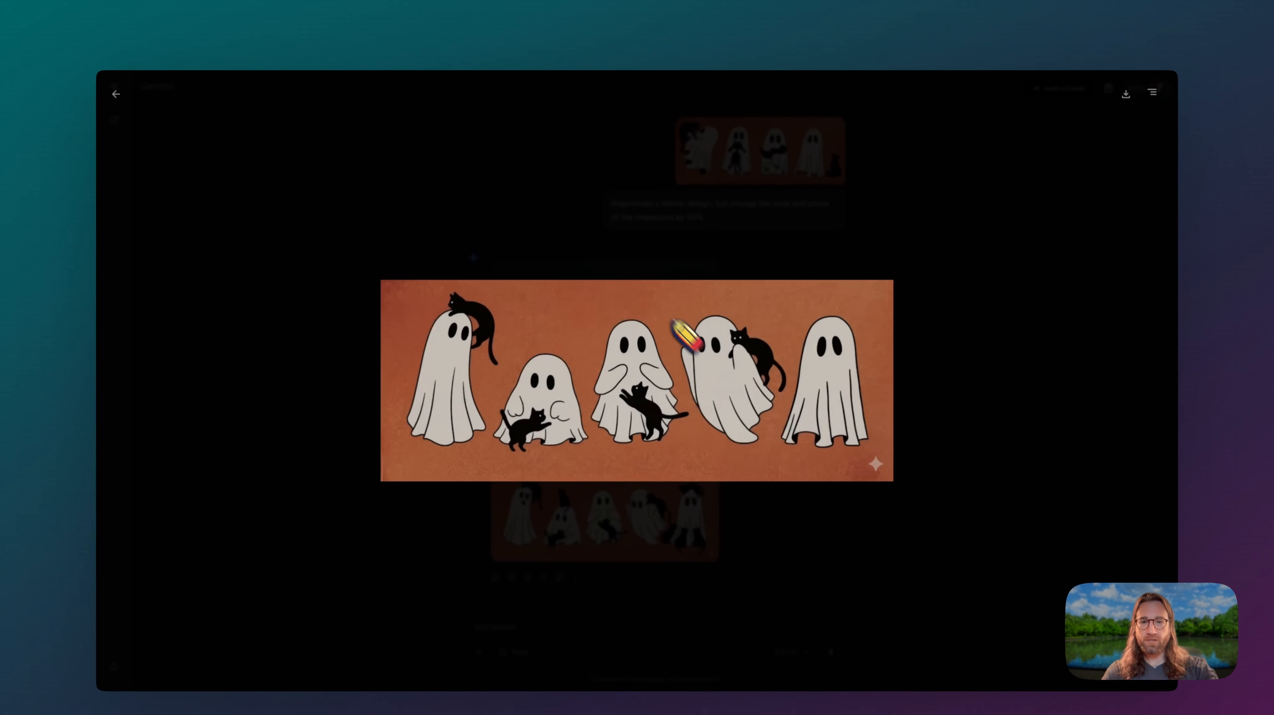
{"action": "left_click", "coordinate": [938, 440]}
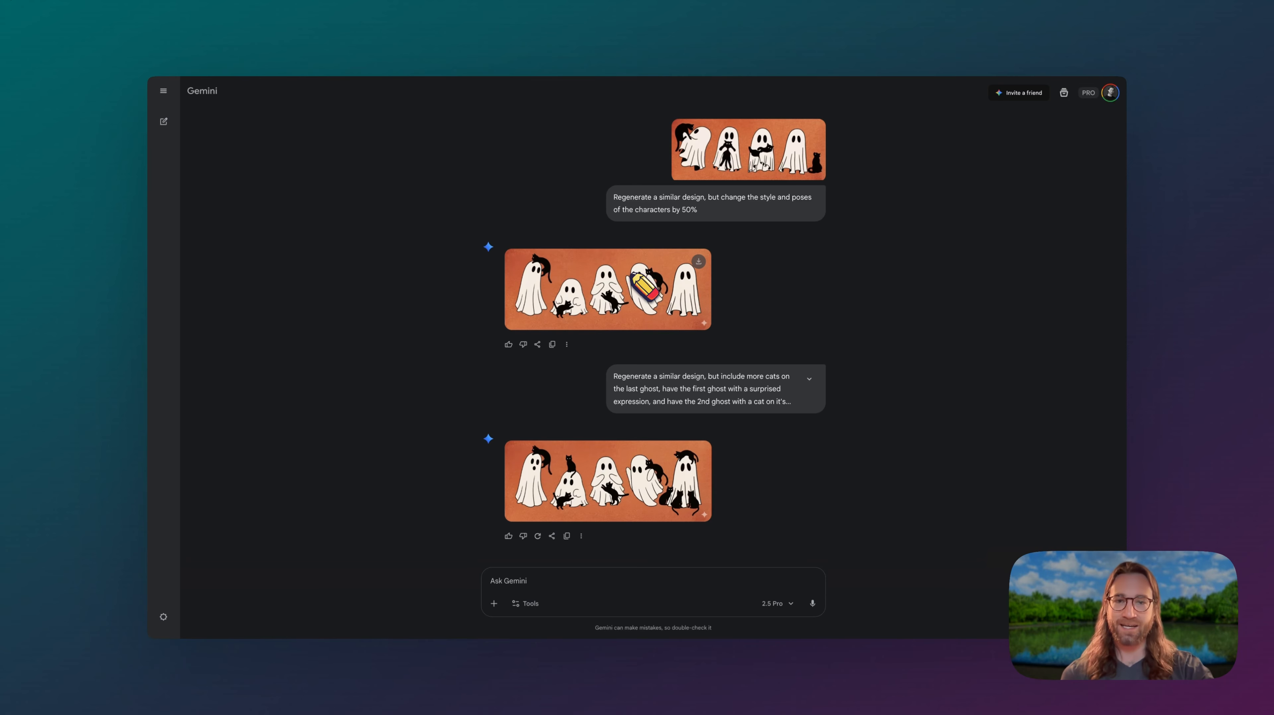
Expand the full text of the follow-up prompt and download the second generated ghost cat design
{"action": "scroll", "coordinate": [737, 412], "scroll_direction": "down", "scroll_amount": 3}
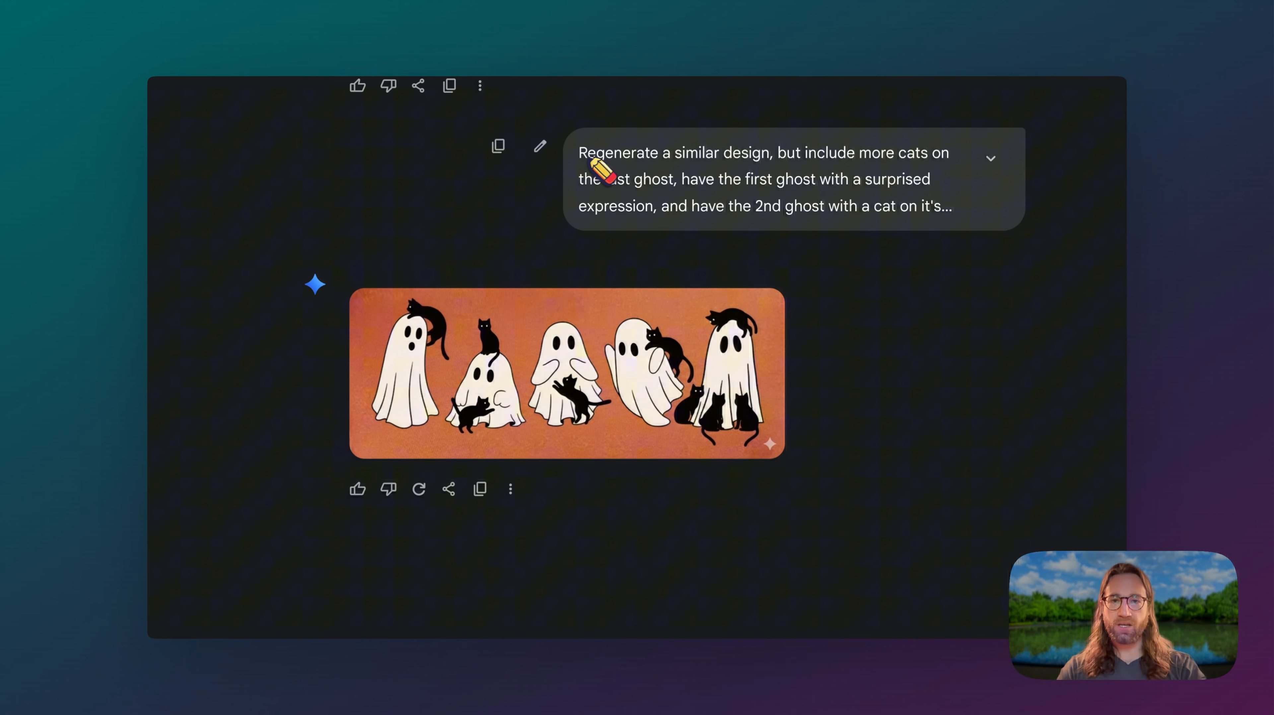
{"action": "left_click", "coordinate": [990, 158]}
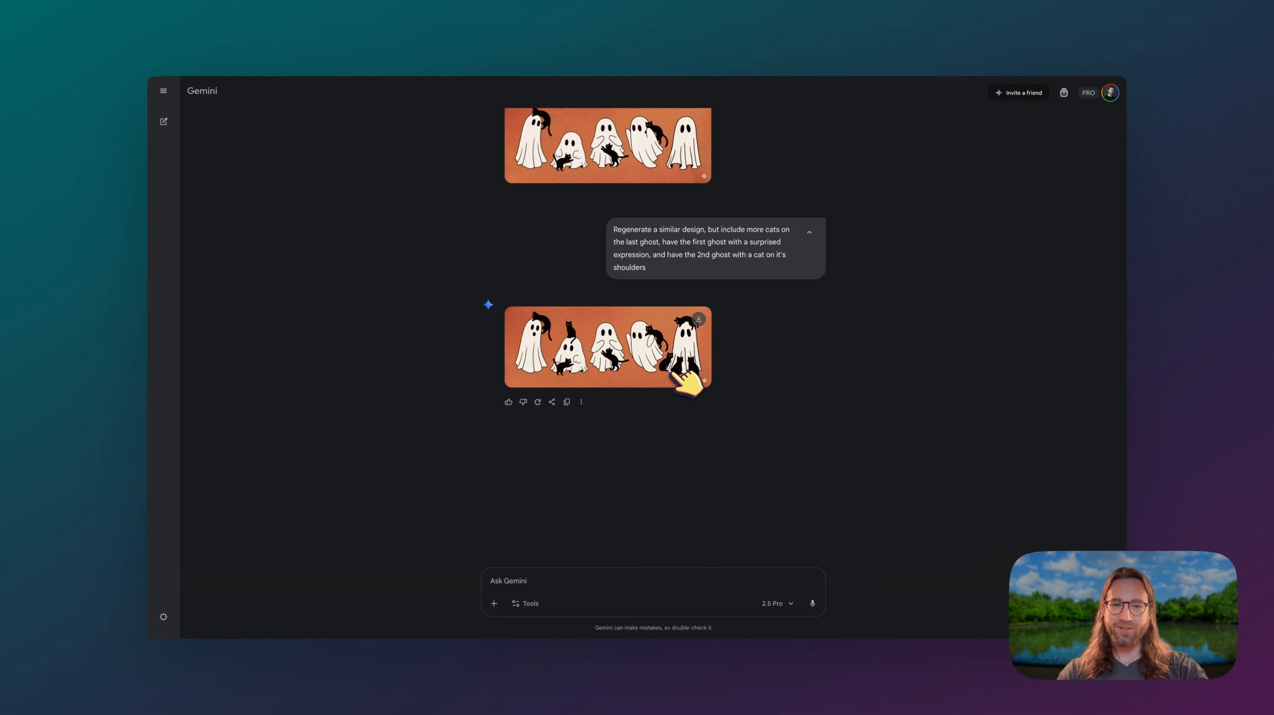
{"action": "left_click", "coordinate": [699, 319]}
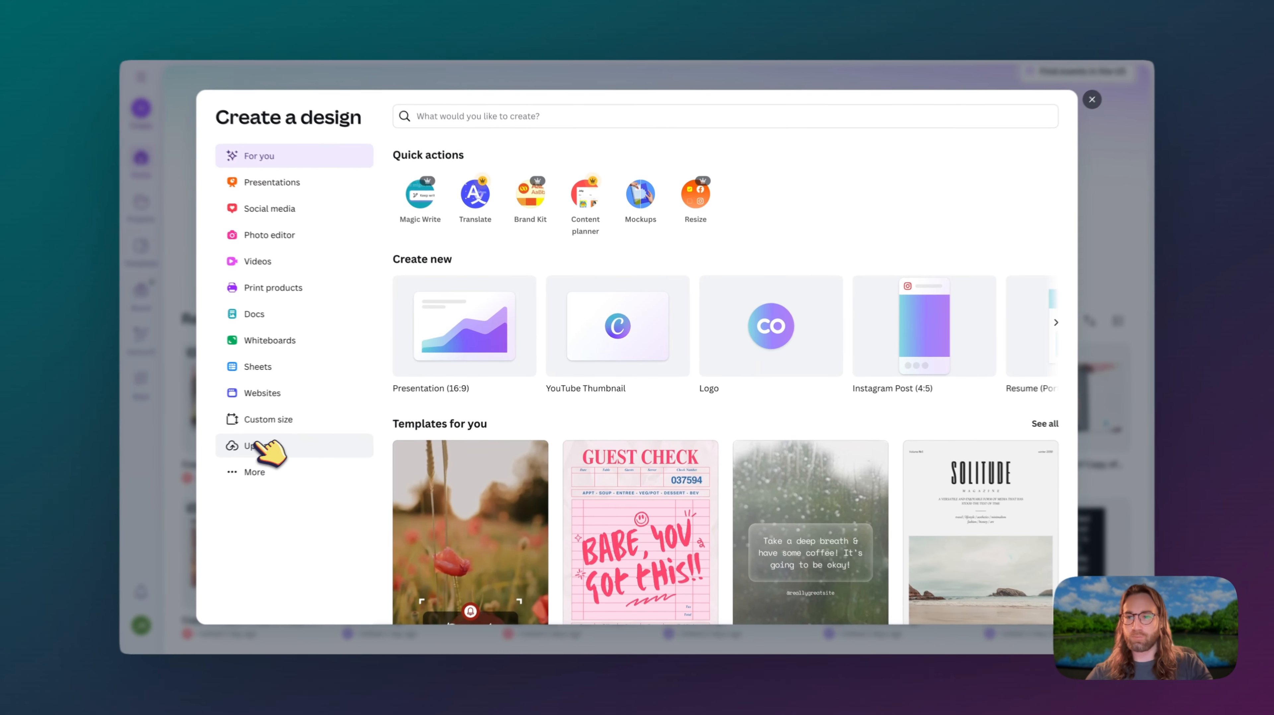
In Canva, upload the downloaded Gemini ghost cat image as a new design file and open it in the image editor
{"action": "left_click", "coordinate": [280, 443]}
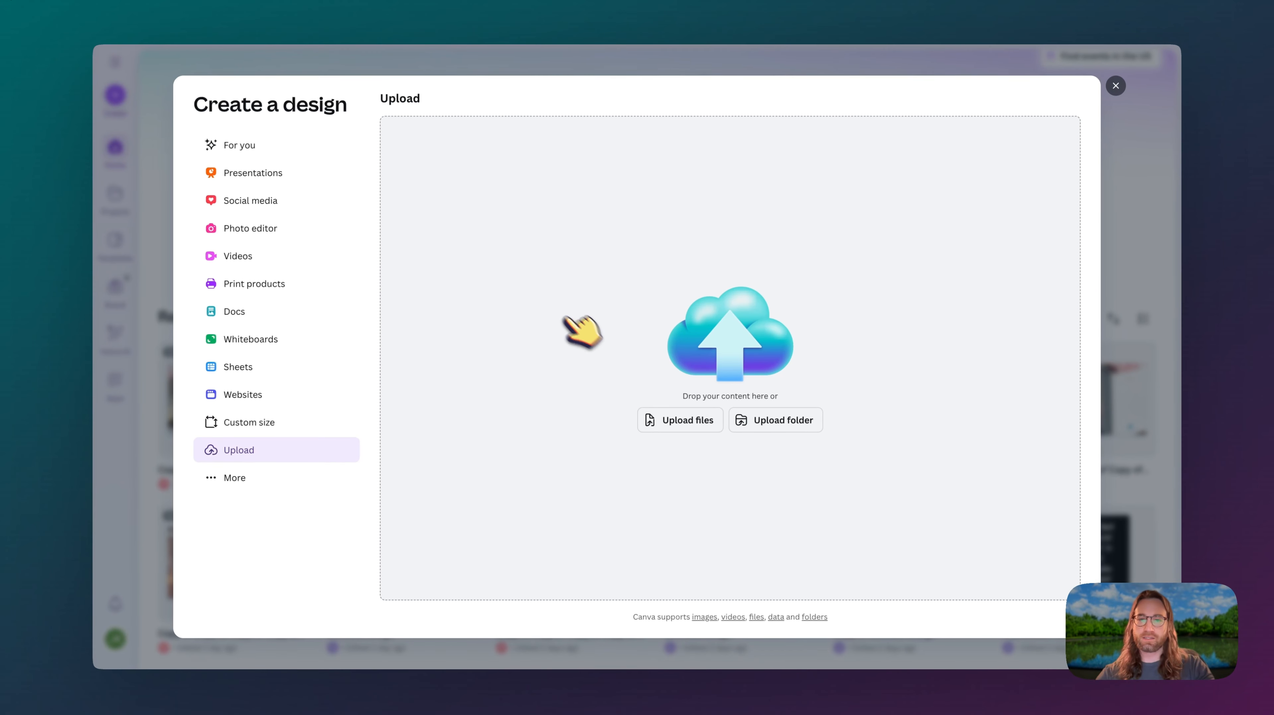
{"action": "left_click", "coordinate": [682, 420]}
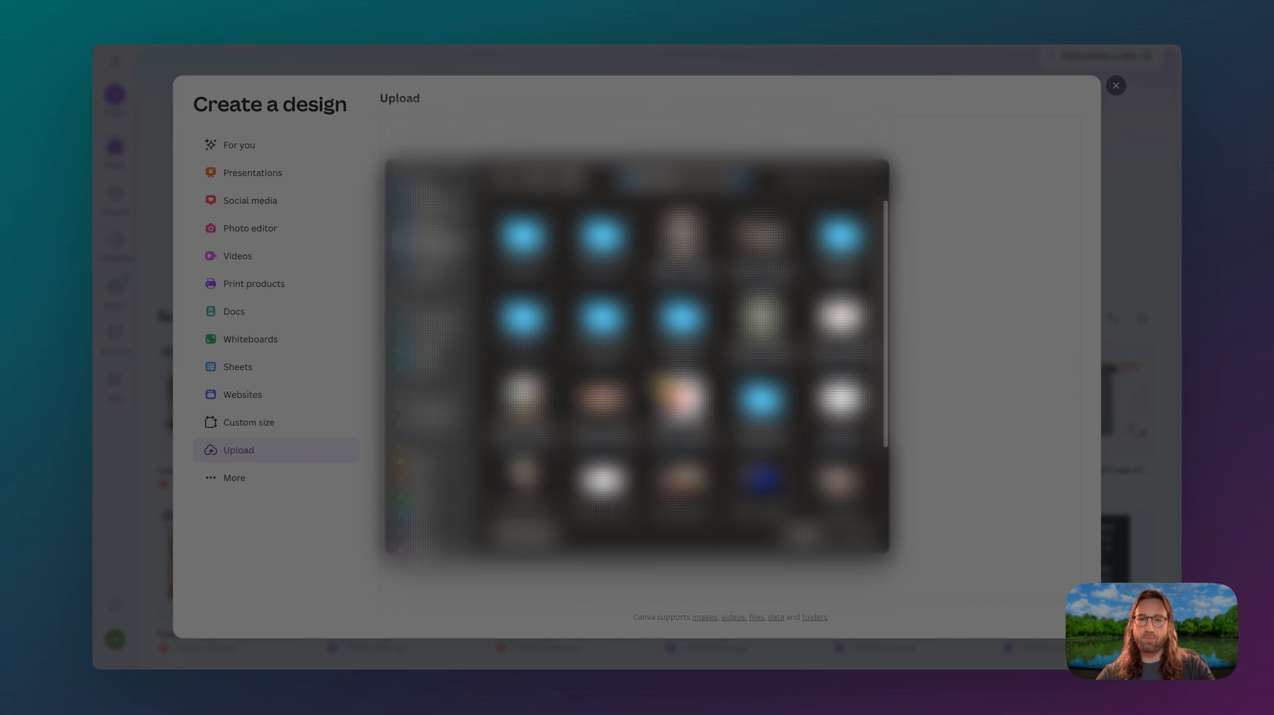
{"action": "double_click", "coordinate": [651, 386]}
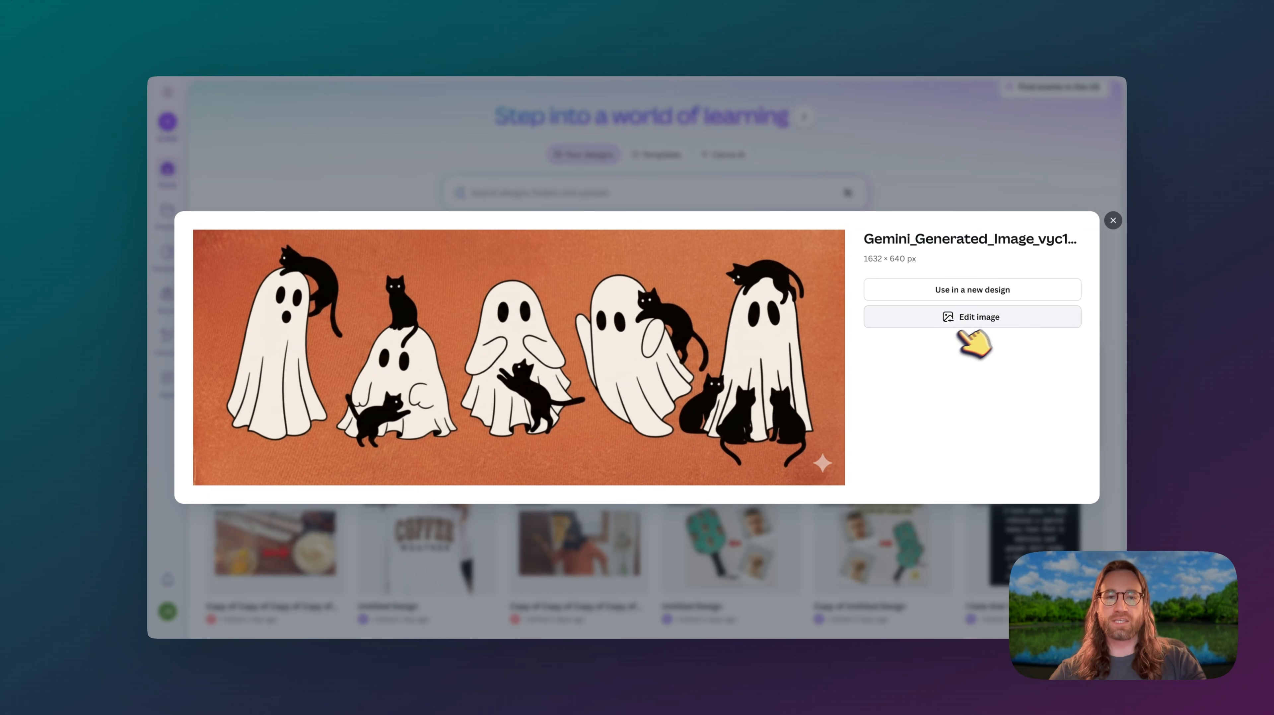
{"action": "left_click", "coordinate": [981, 319]}
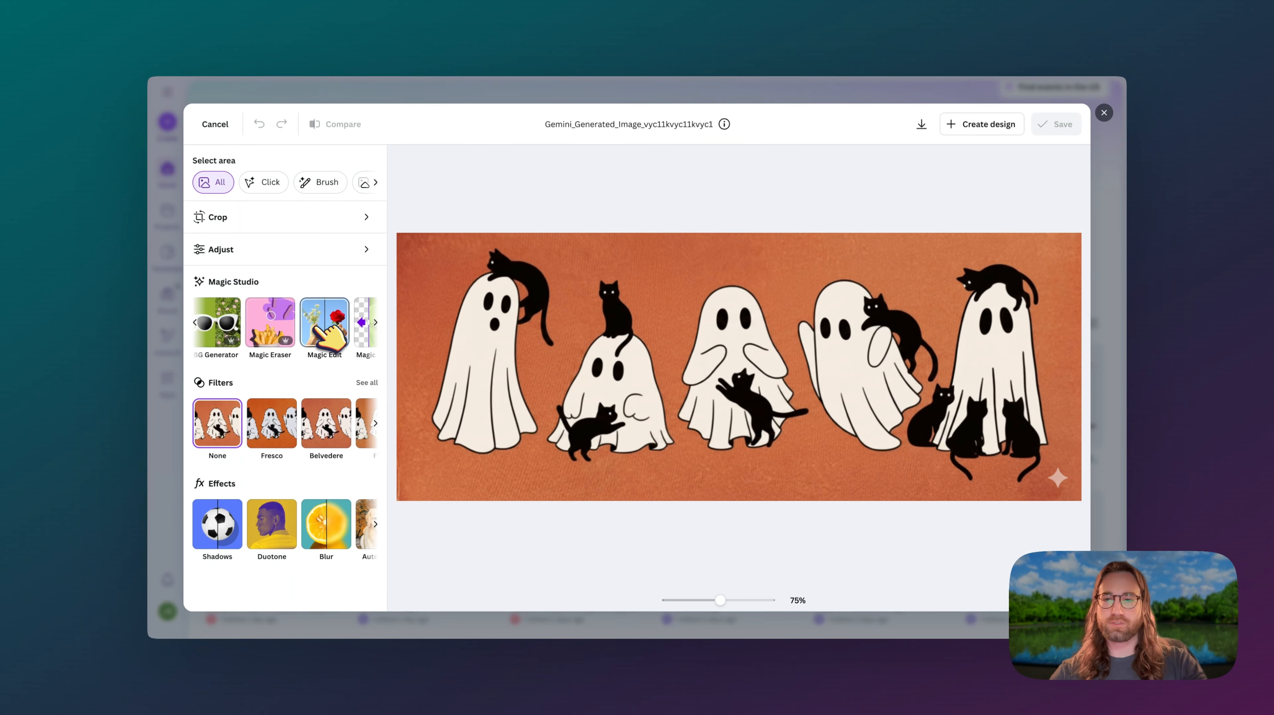
Erase the sparkle watermark in the image's lower-right corner with Magic Eraser at brush size 39
{"action": "left_click", "coordinate": [310, 325]}
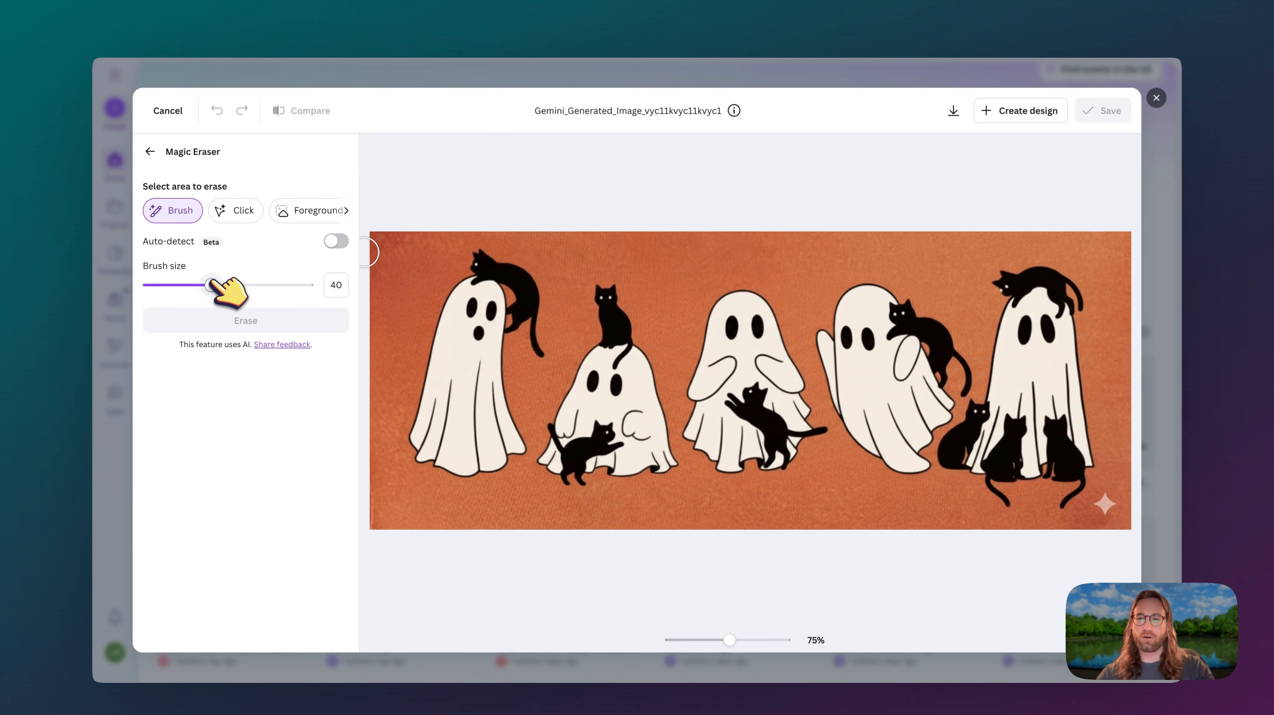
{"action": "mouse_move", "coordinate": [212, 266]}
{"action": "left_mouse_down"}
{"action": "mouse_move", "coordinate": [181, 267]}
{"action": "mouse_move", "coordinate": [207, 286]}
{"action": "left_mouse_up"}
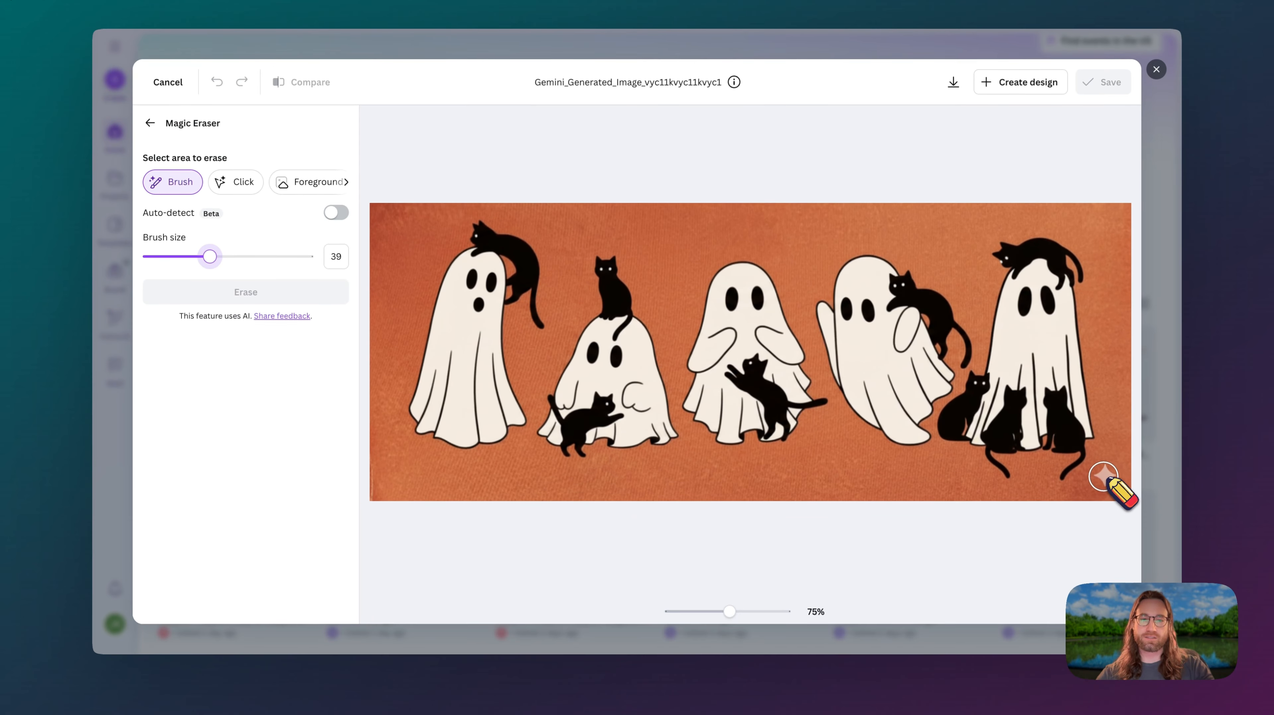
{"action": "left_click_drag", "start_coordinate": [746, 380], "coordinate": [819, 415]}
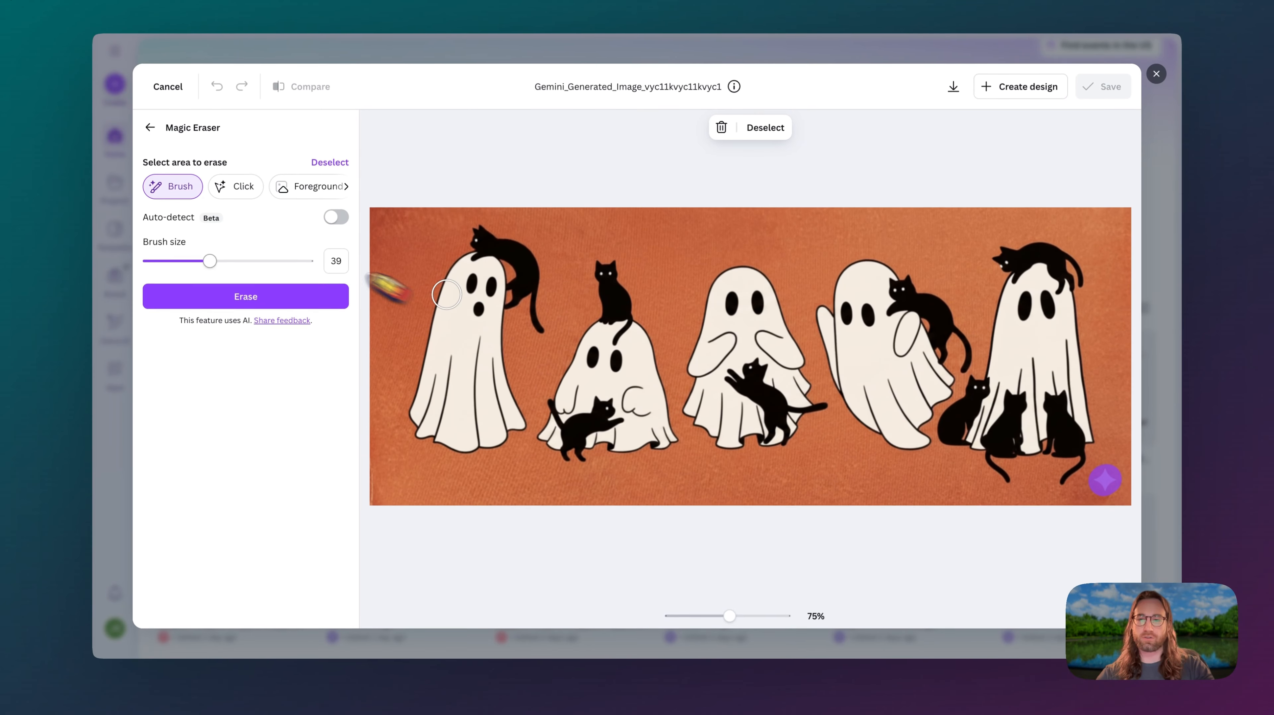
{"action": "left_click", "coordinate": [253, 293]}
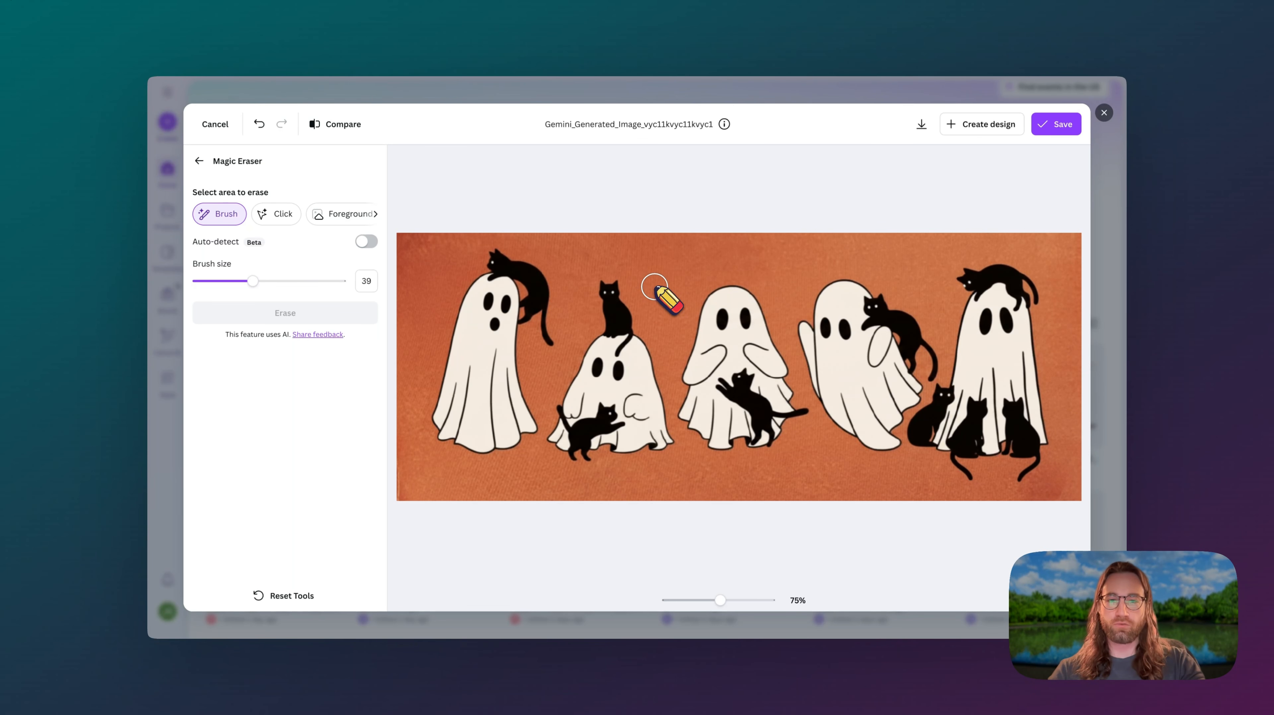
Try erasing the cat atop the second ghost using Magic Eraser with Auto-detect on and brush size 4, and undo that erasure
{"action": "mouse_move", "coordinate": [628, 265]}
{"action": "left_mouse_down"}
{"action": "mouse_move", "coordinate": [606, 268]}
{"action": "mouse_move", "coordinate": [624, 279]}
{"action": "mouse_move", "coordinate": [606, 285]}
{"action": "mouse_move", "coordinate": [609, 337]}
{"action": "left_mouse_up"}
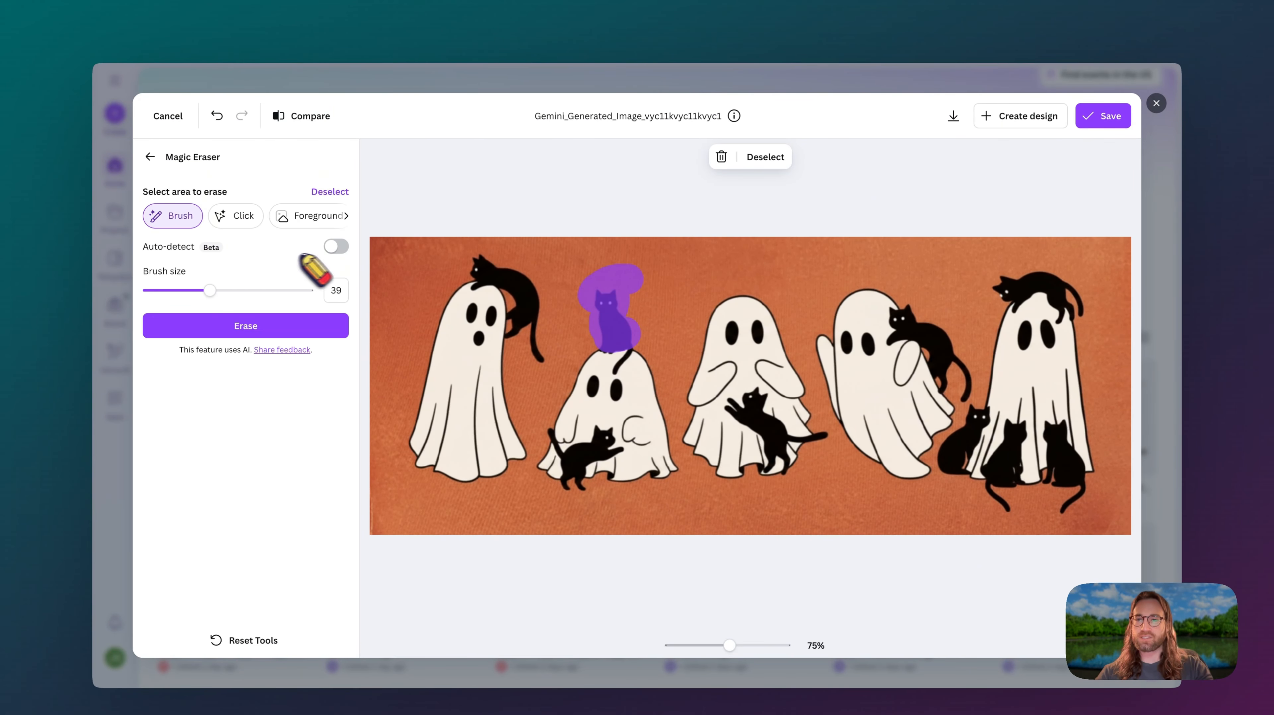
{"action": "left_click", "coordinate": [334, 247]}
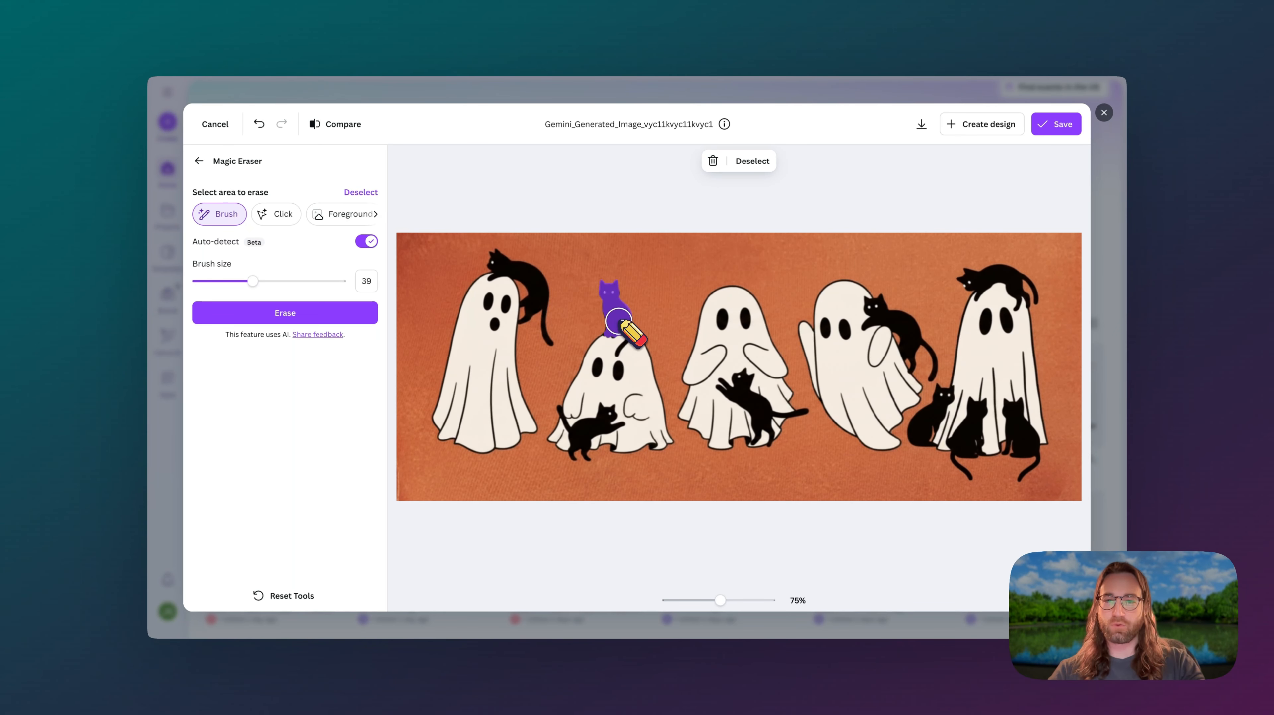
{"action": "left_click_drag", "start_coordinate": [253, 281], "coordinate": [203, 280]}
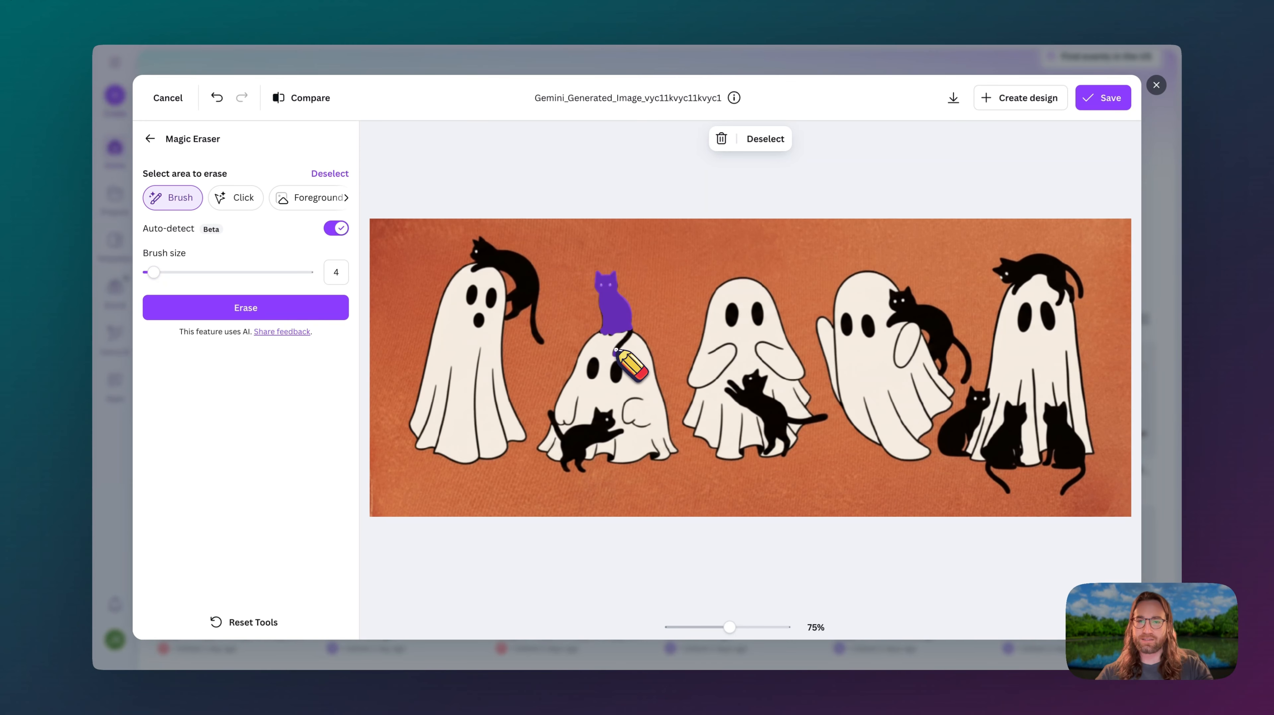
{"action": "left_click_drag", "start_coordinate": [630, 337], "coordinate": [632, 328]}
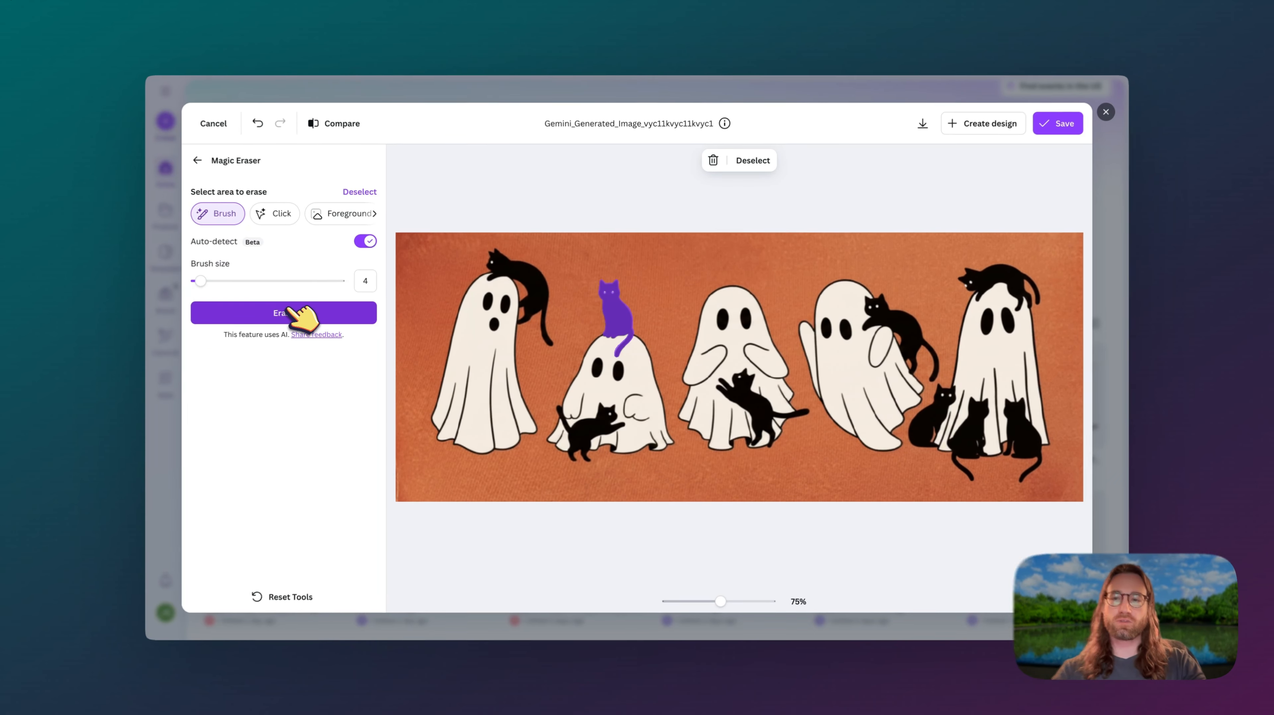
{"action": "left_click", "coordinate": [305, 311]}
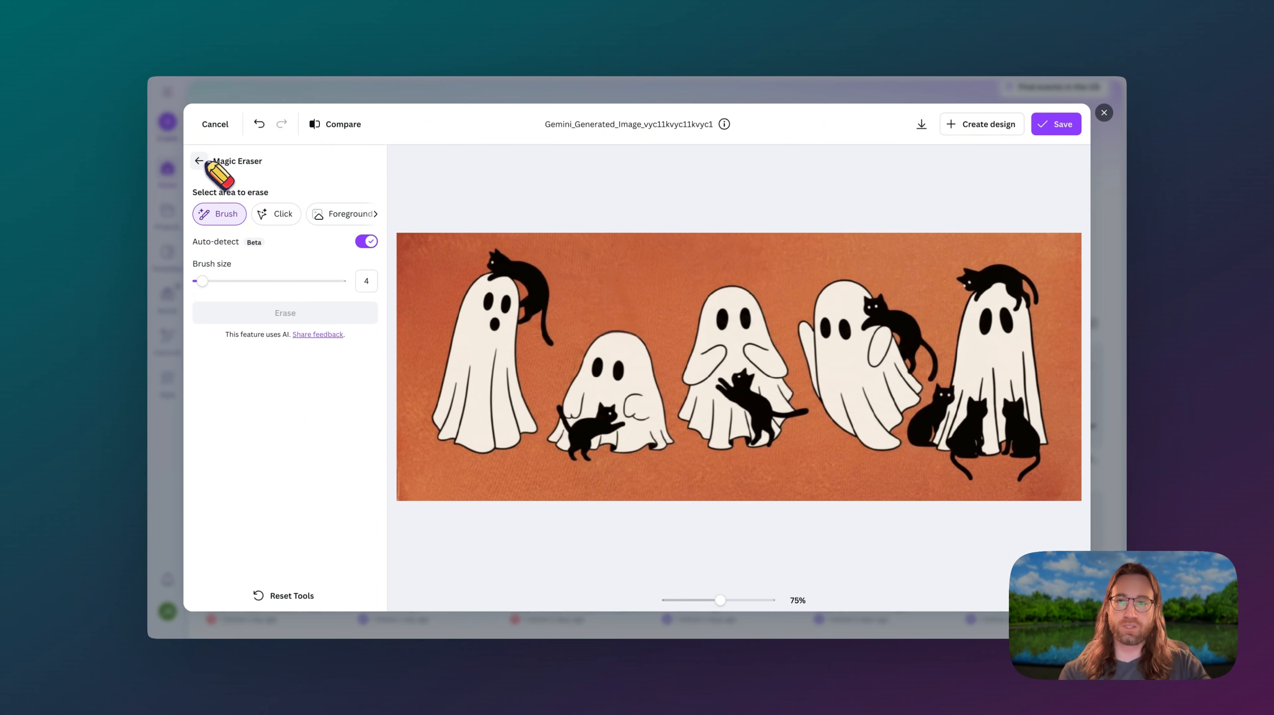
{"action": "left_click", "coordinate": [259, 124]}
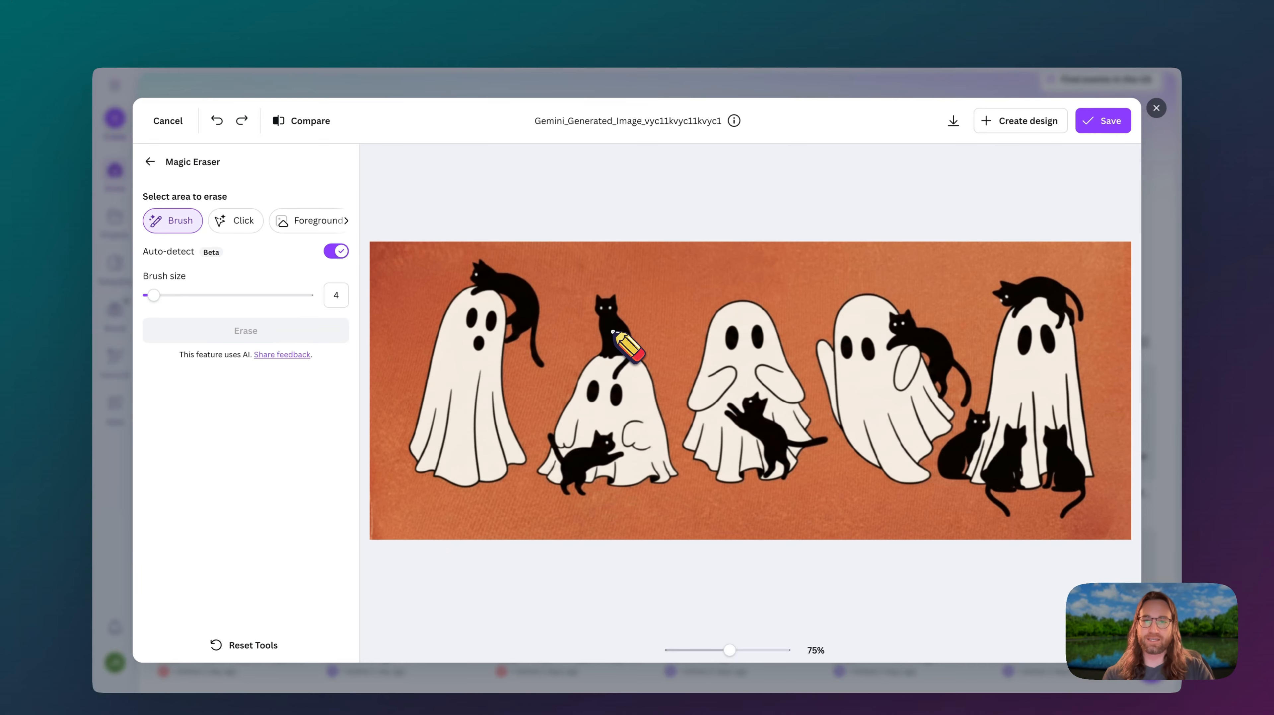
Leave Magic Eraser and remove the orange background from the ghost cat design with BG Remover
{"action": "scroll", "coordinate": [613, 333], "scroll_direction": "up", "scroll_amount": 5}
{"action": "scroll", "coordinate": [612, 331], "scroll_direction": "down", "scroll_amount": 4}
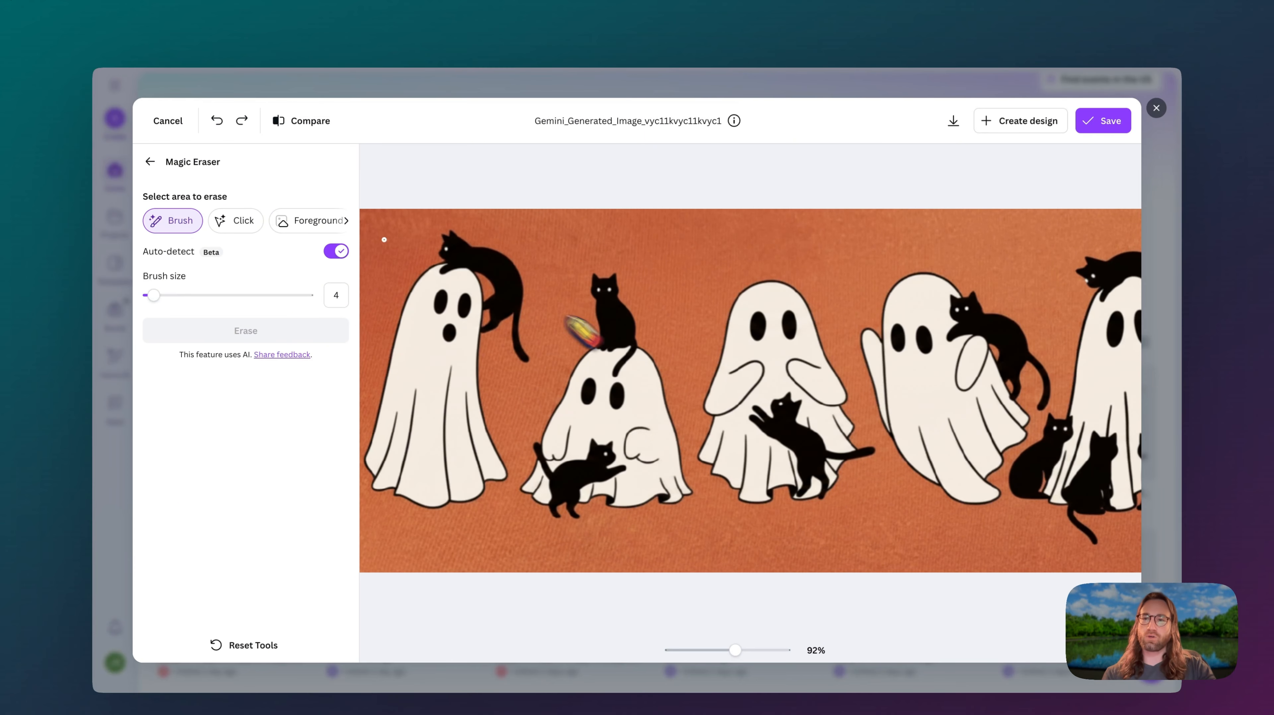
{"action": "left_click", "coordinate": [165, 161]}
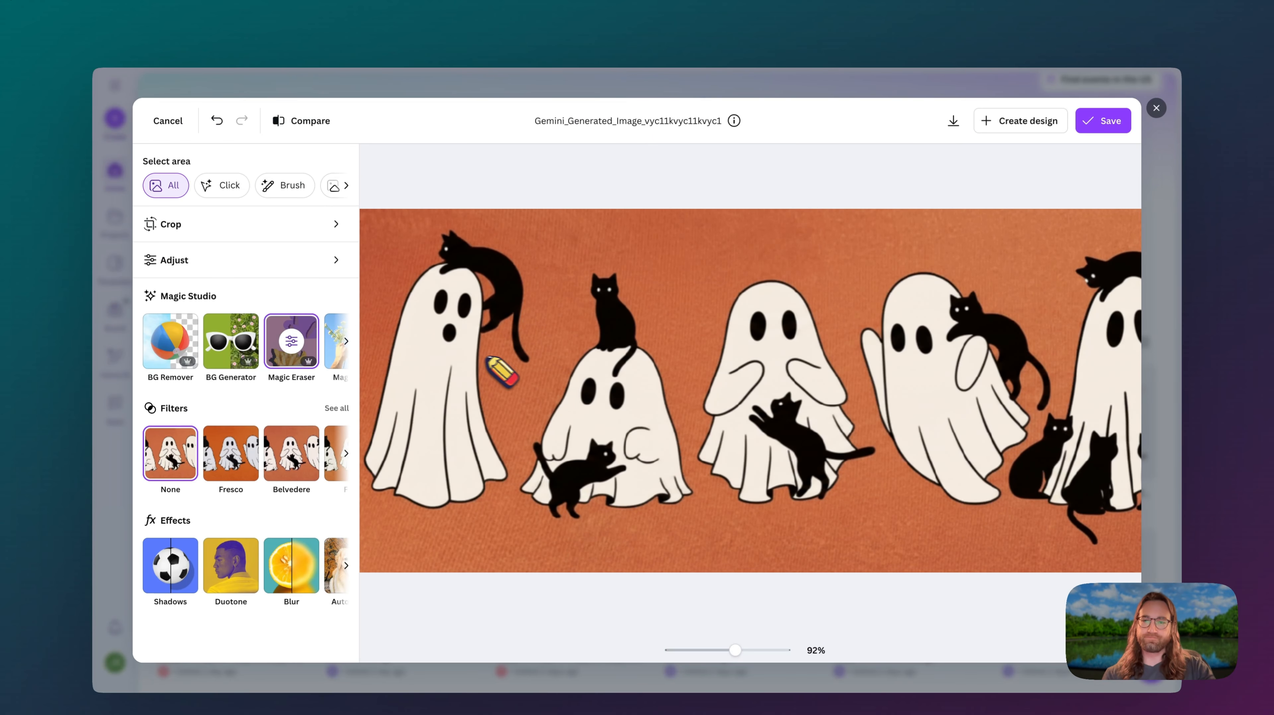
{"action": "scroll", "coordinate": [518, 373], "scroll_direction": "down", "scroll_amount": 3}
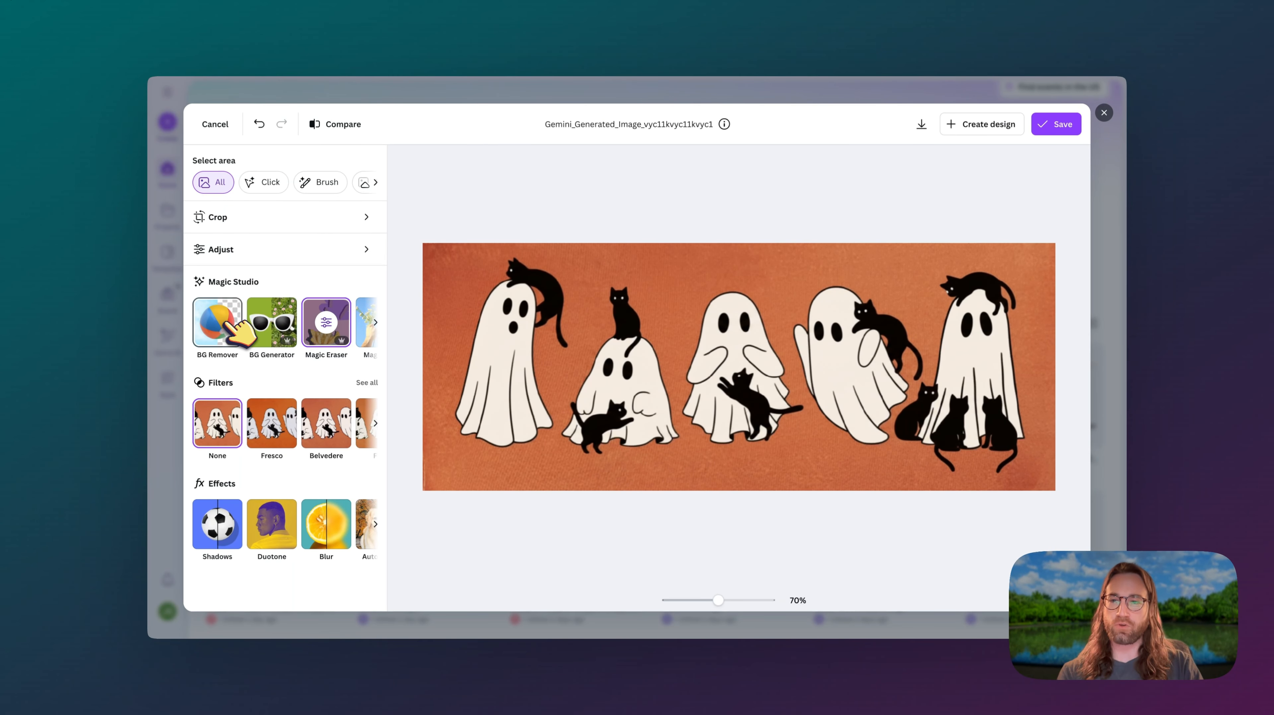
{"action": "left_click", "coordinate": [226, 332]}
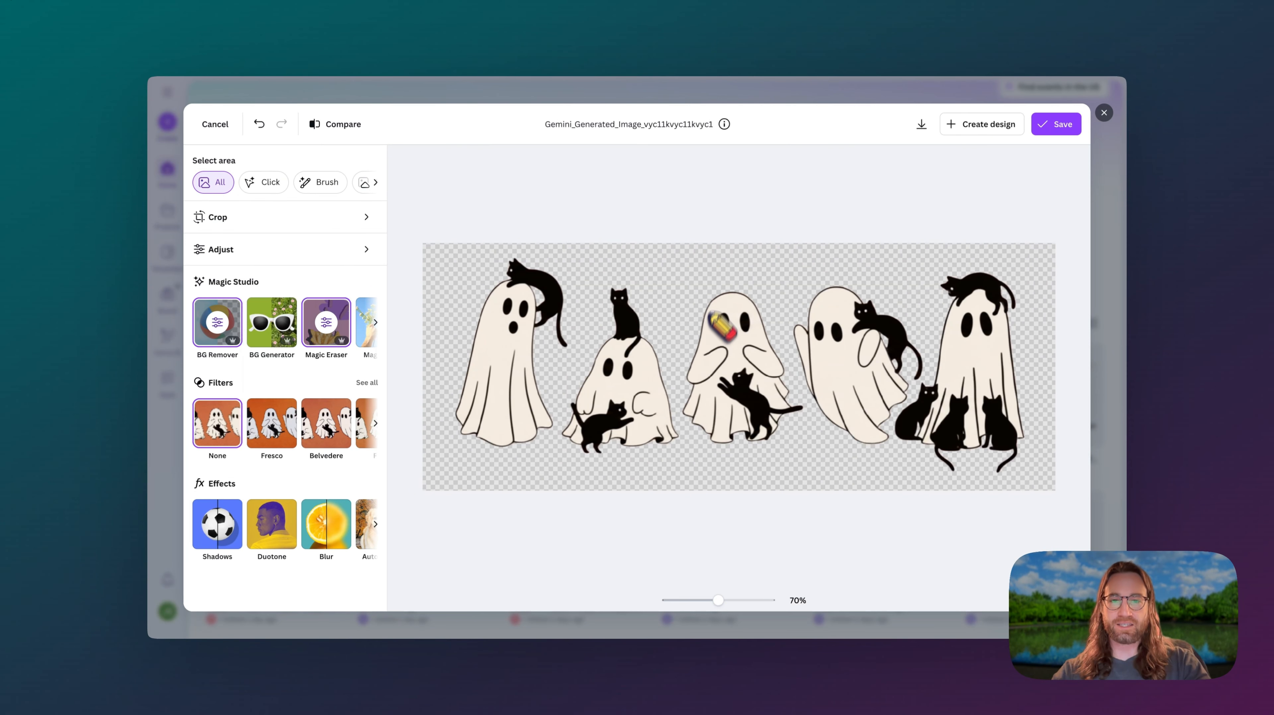
Inspect the background-free ghost cat design up close and as a whole for leftover background and edge quality
{"action": "scroll", "coordinate": [474, 287], "scroll_direction": "up", "scroll_amount": 10}
{"action": "scroll", "coordinate": [474, 288], "scroll_direction": "down", "scroll_amount": 10}
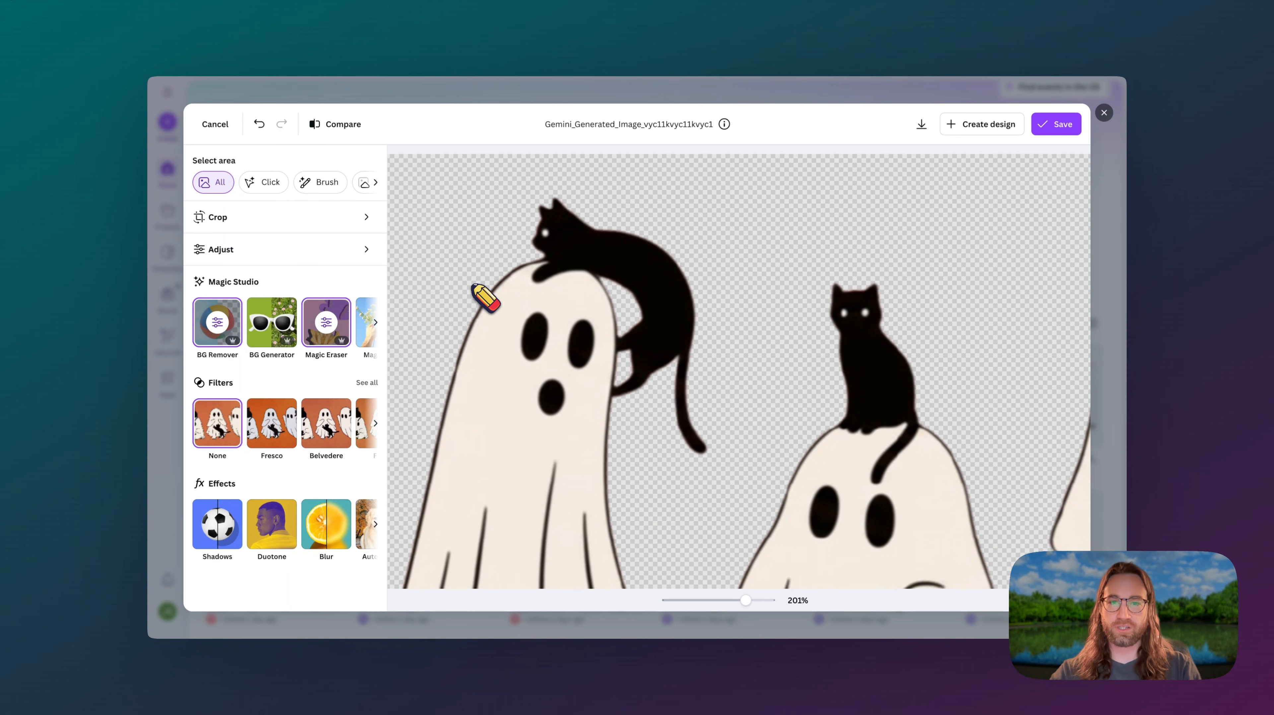
{"action": "scroll", "coordinate": [484, 299], "scroll_direction": "down", "scroll_amount": 3}
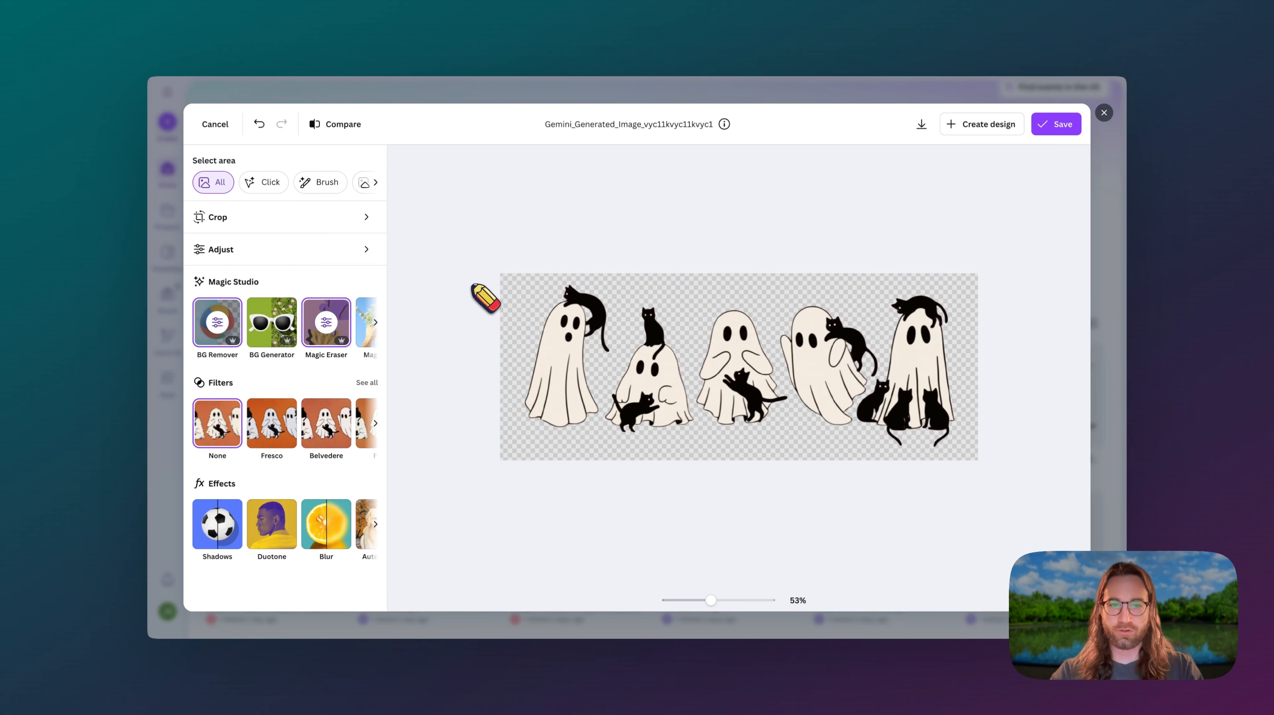
{"action": "scroll", "coordinate": [745, 353], "scroll_direction": "up", "scroll_amount": 2}
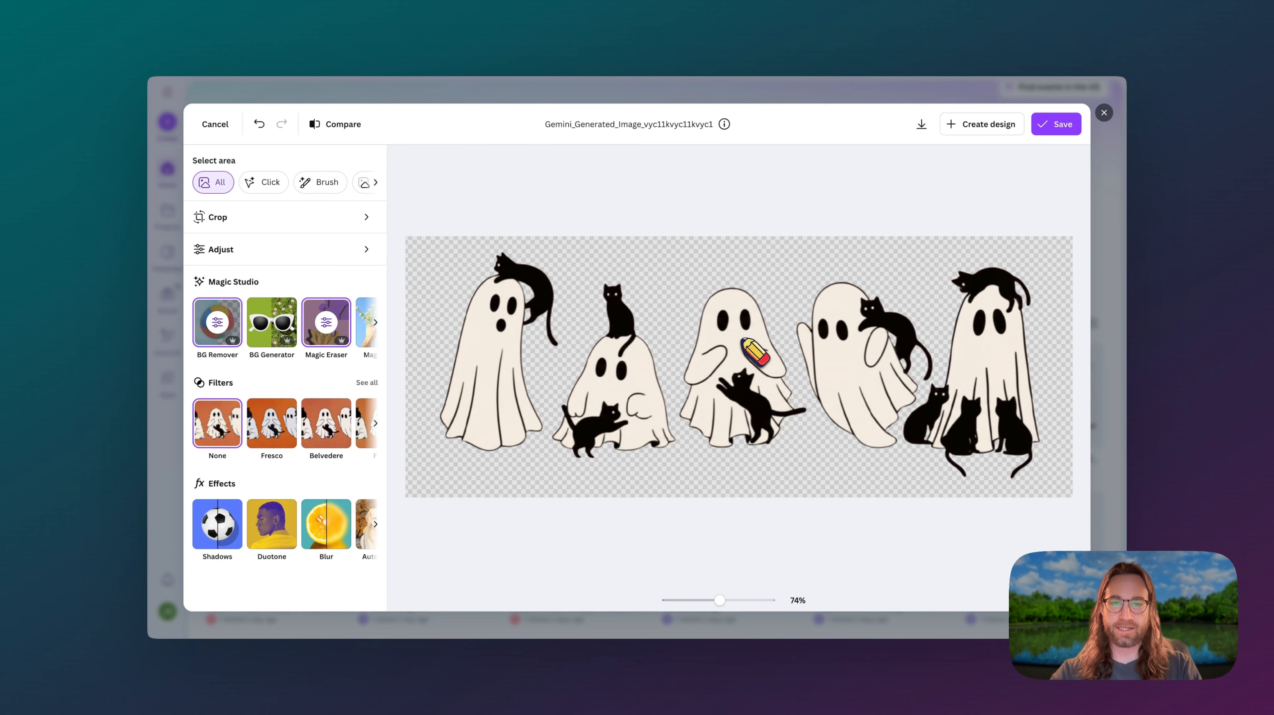
{"action": "key", "text": "ctrl+z"}
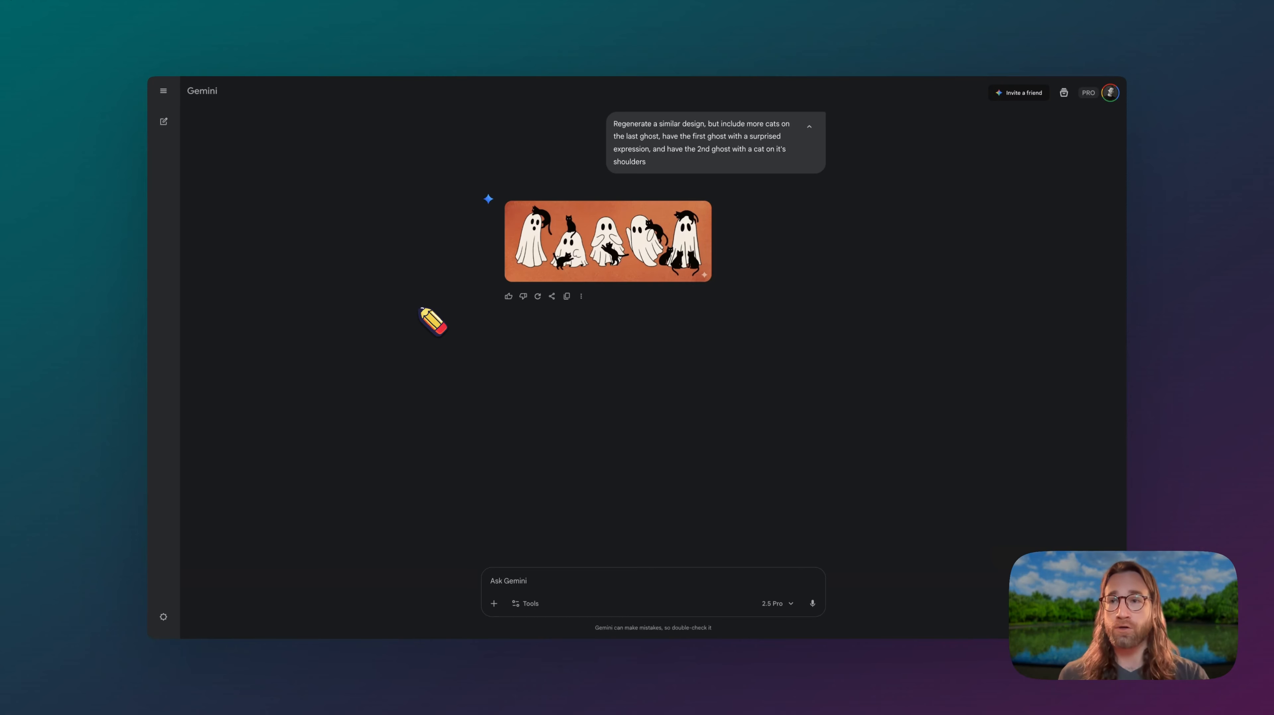
Switch to Gemini, start a new chat, and examine the ghost shirt mockup and its uploaded ghost design at full size
{"action": "left_click", "coordinate": [164, 122]}
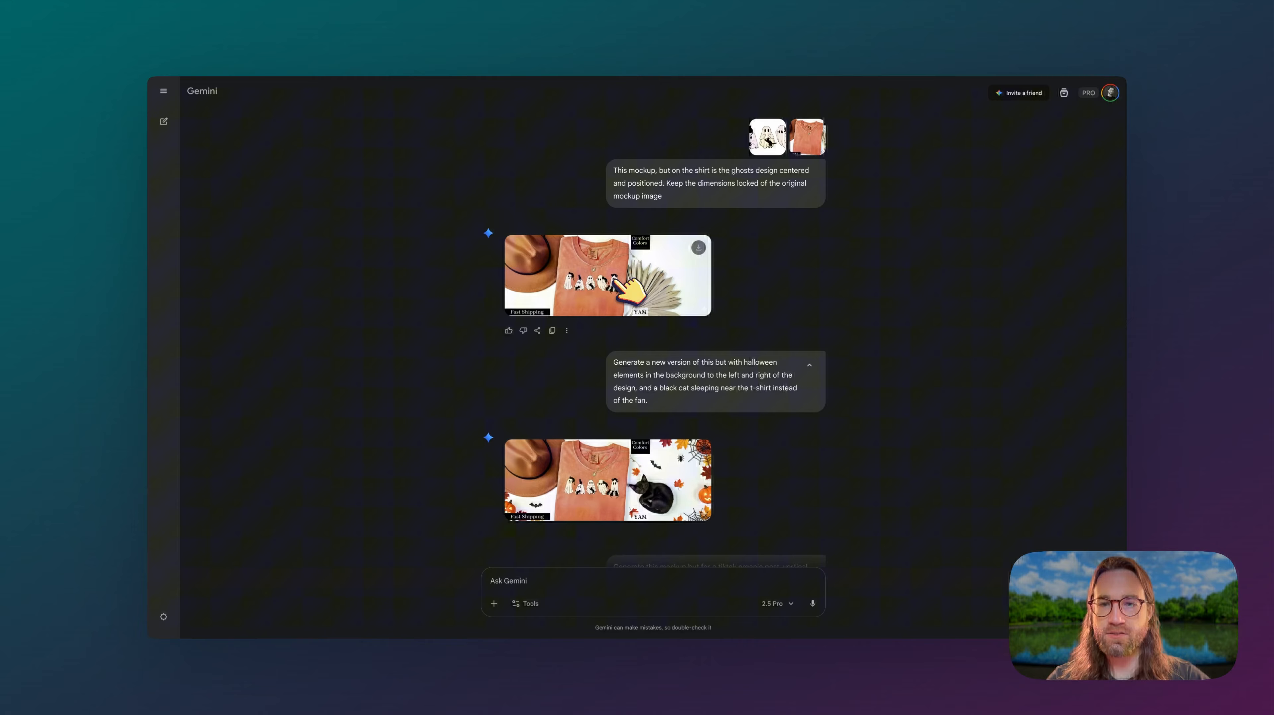
{"action": "left_click", "coordinate": [617, 280]}
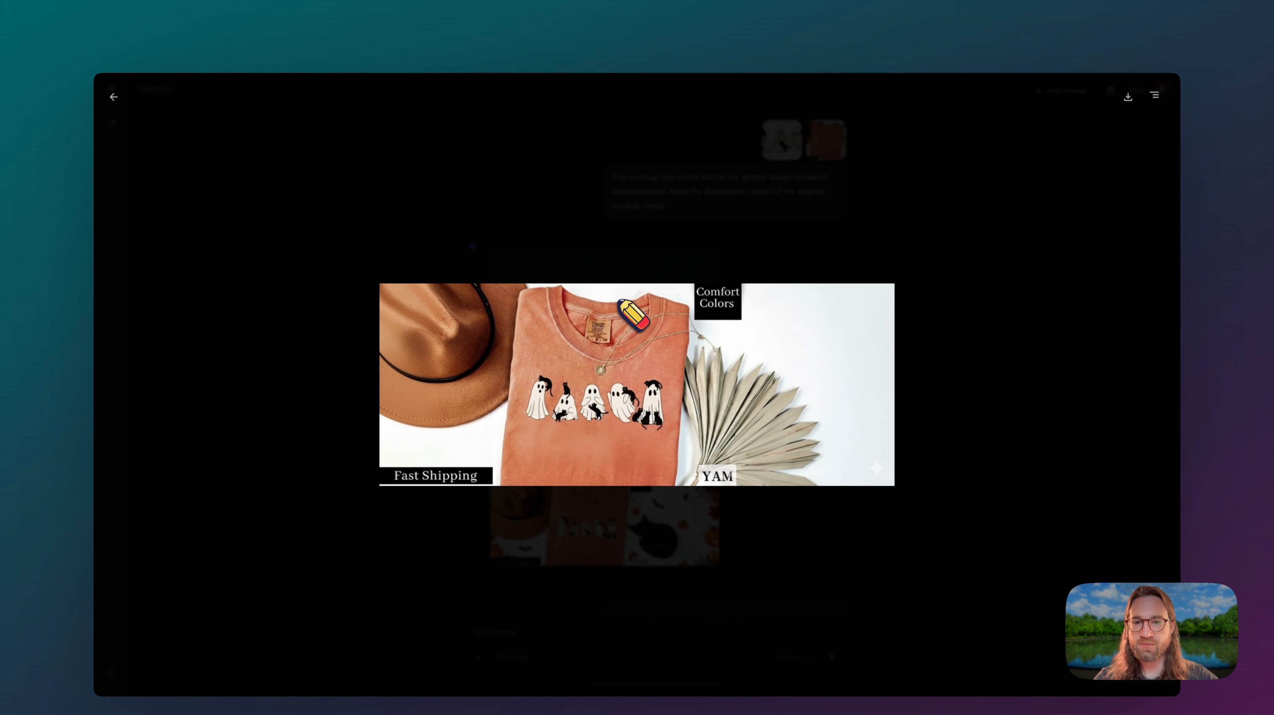
{"action": "left_click", "coordinate": [611, 238]}
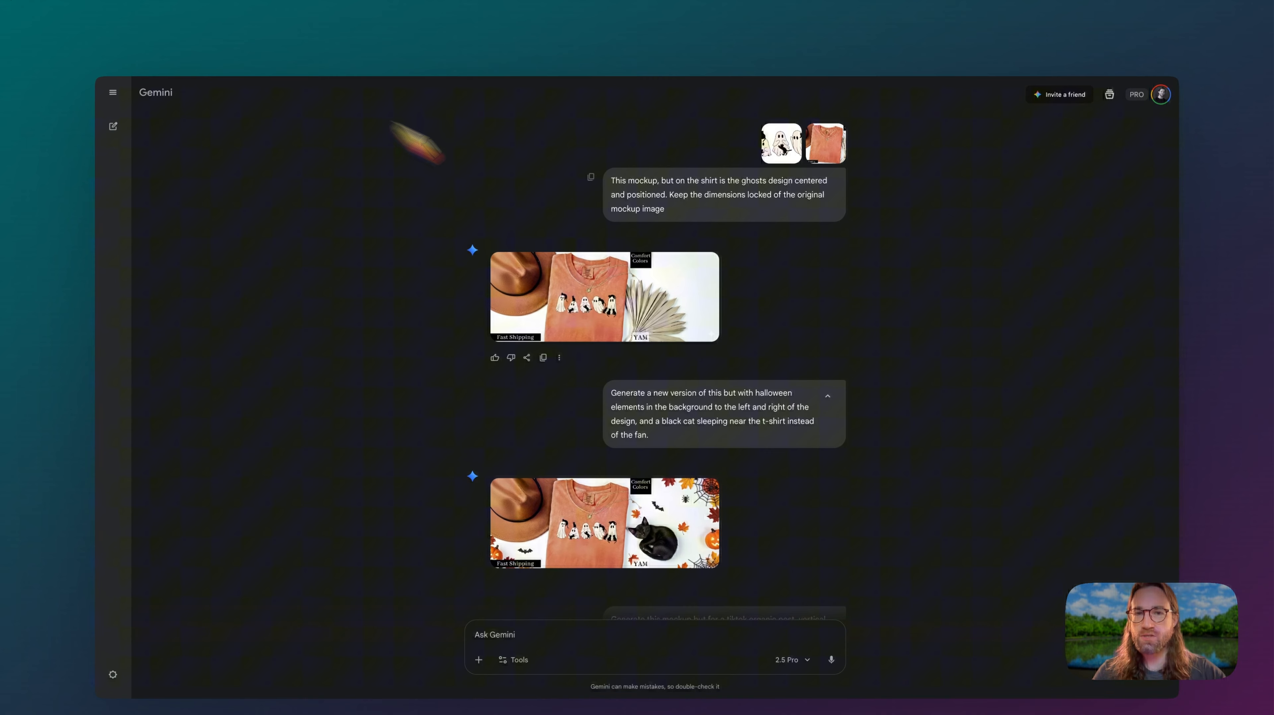
{"action": "left_click", "coordinate": [781, 146]}
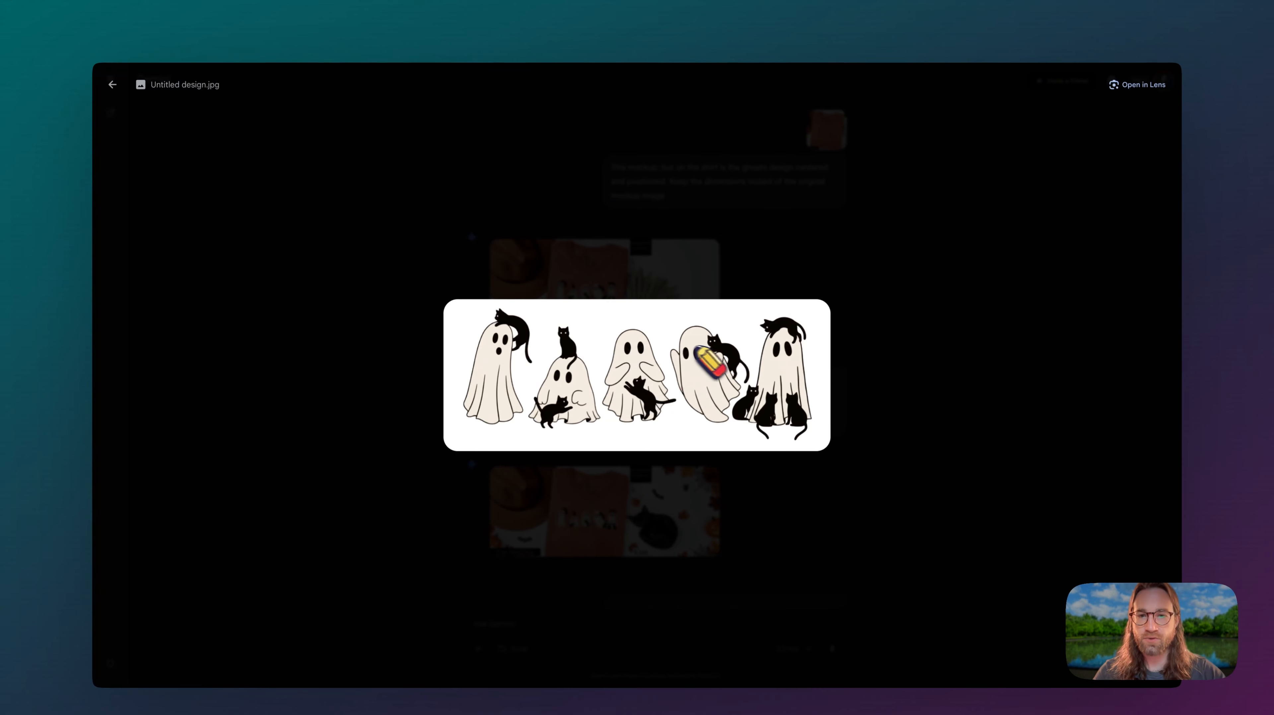
{"action": "left_click", "coordinate": [896, 346]}
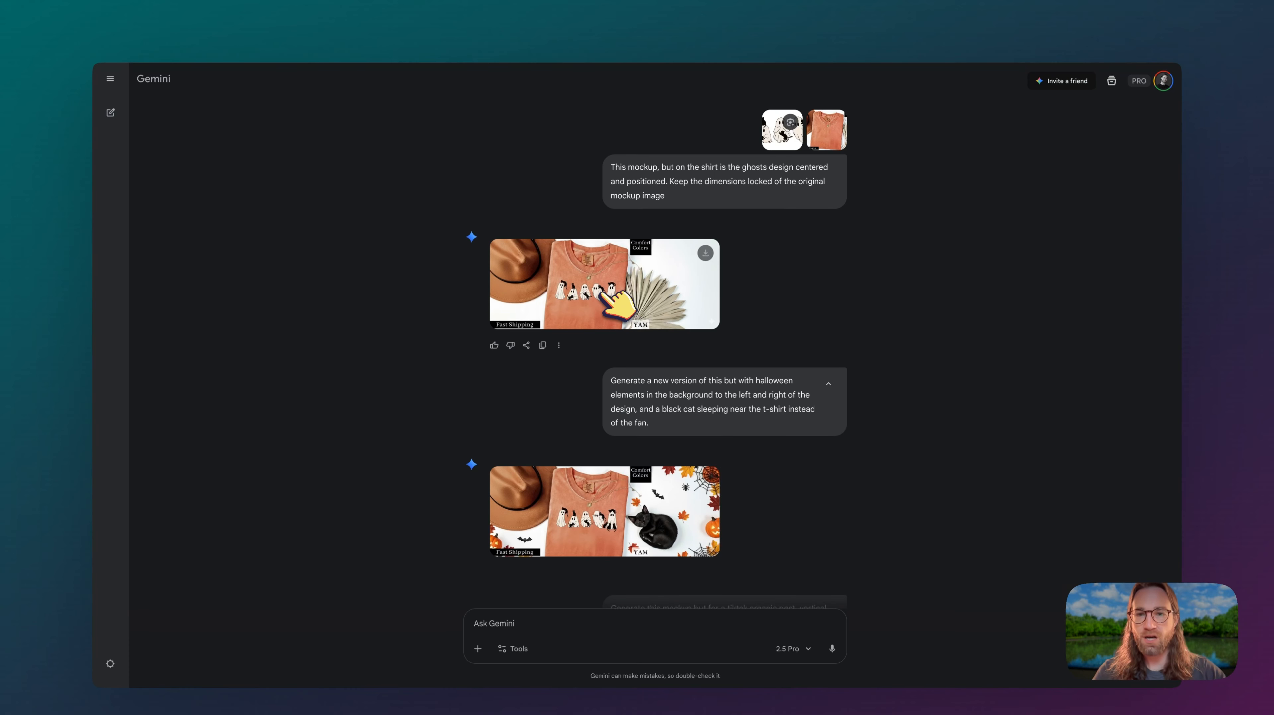
{"action": "left_click", "coordinate": [603, 296]}
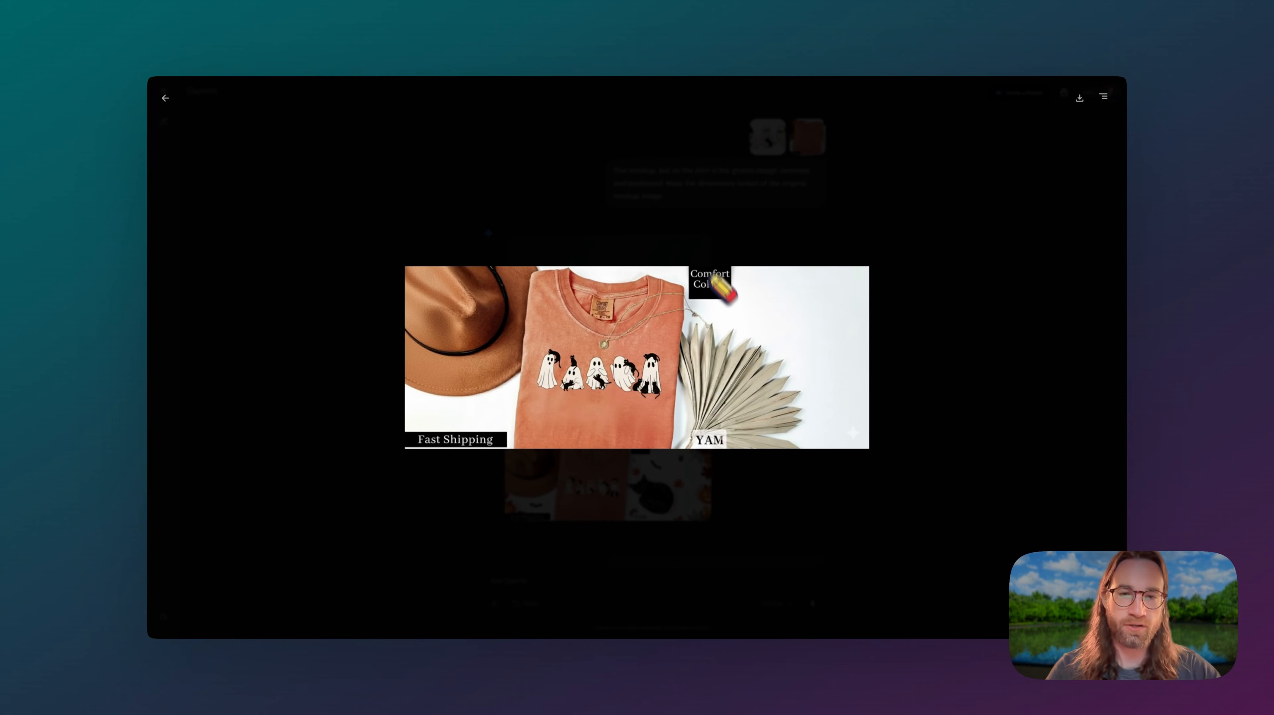
{"action": "key", "text": "Escape"}
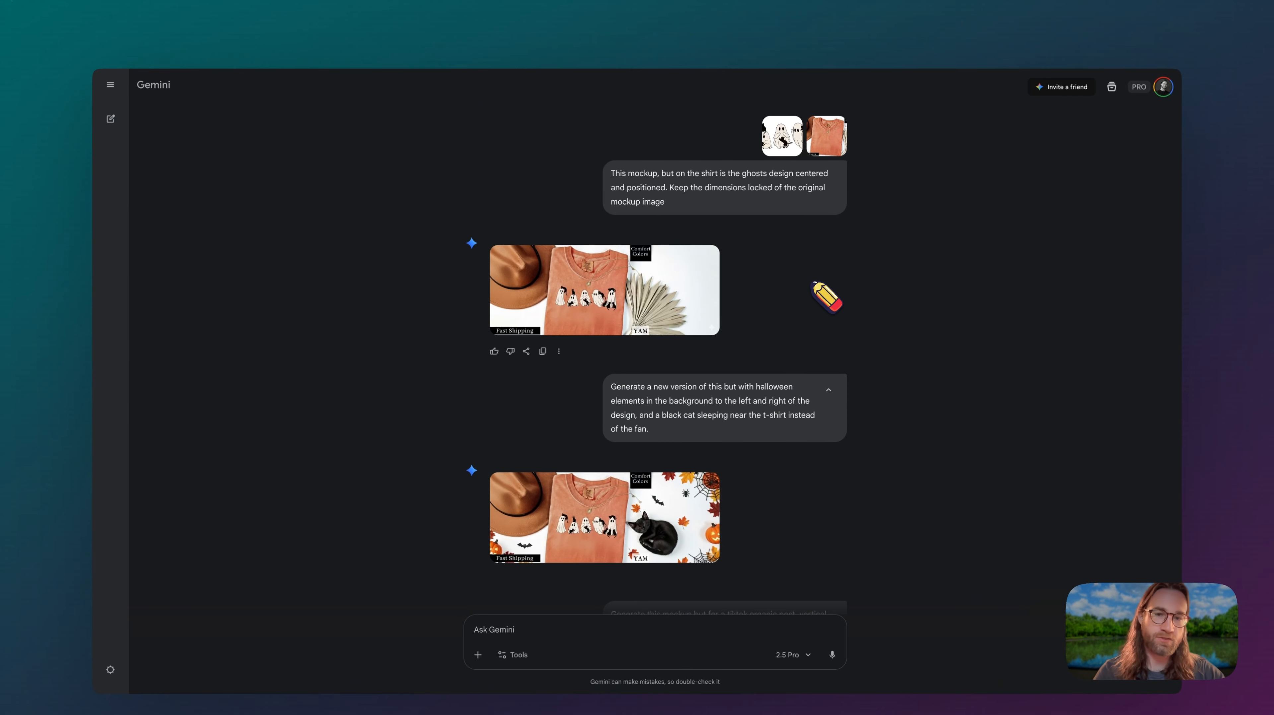
{"action": "scroll", "coordinate": [812, 282], "scroll_direction": "down", "scroll_amount": 1}
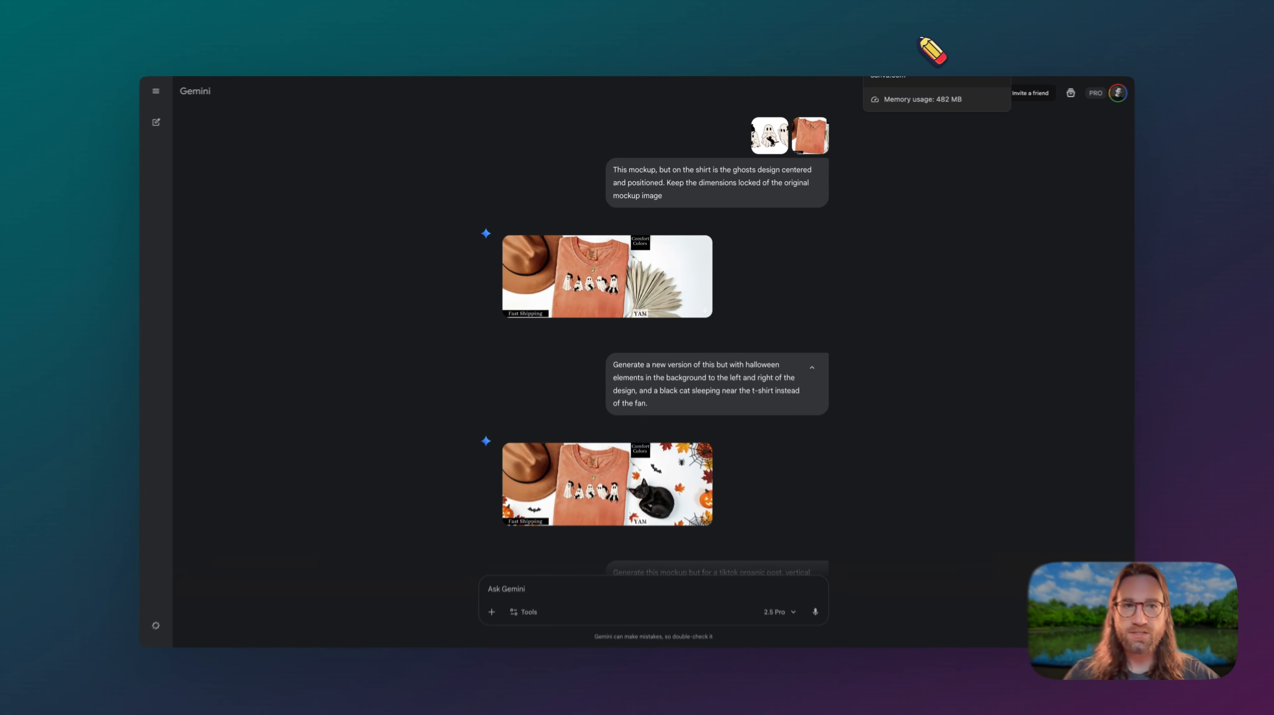
Switch to Canva, create a copy of the ghost design resized to a custom 1080 × 1920 px, and open the copy
{"action": "left_click", "coordinate": [928, 50]}
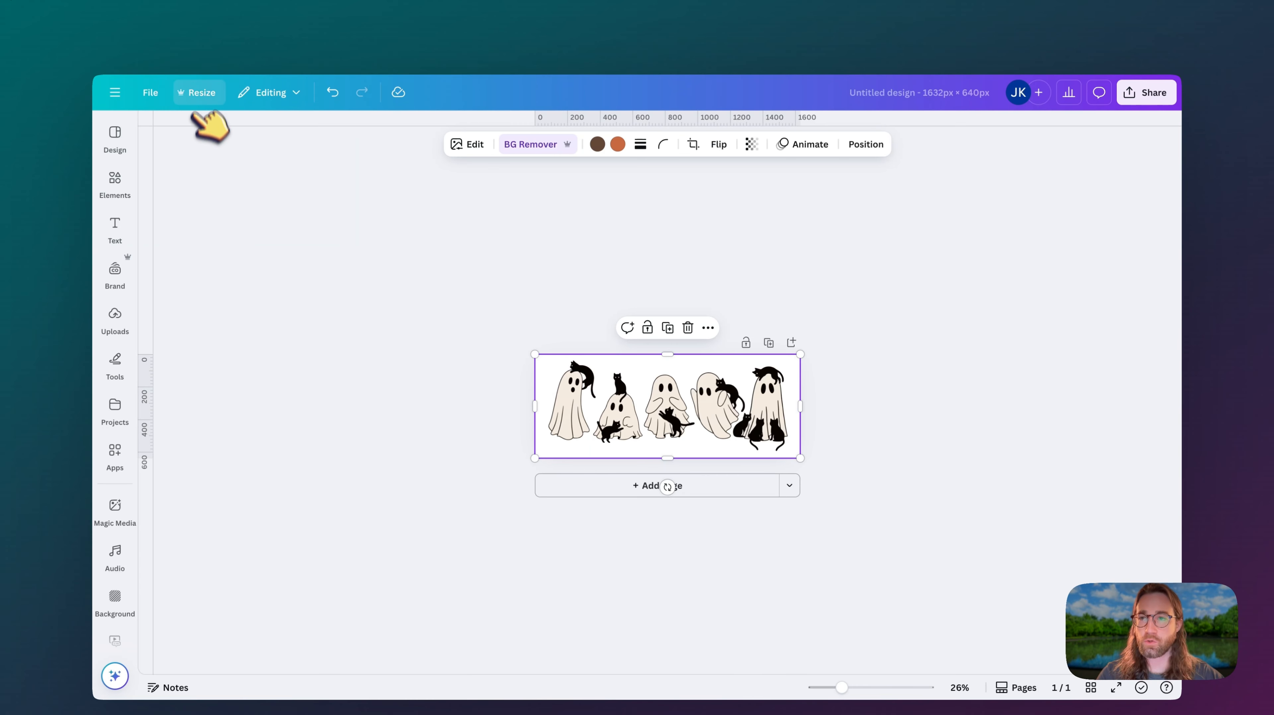
{"action": "left_click", "coordinate": [196, 92]}
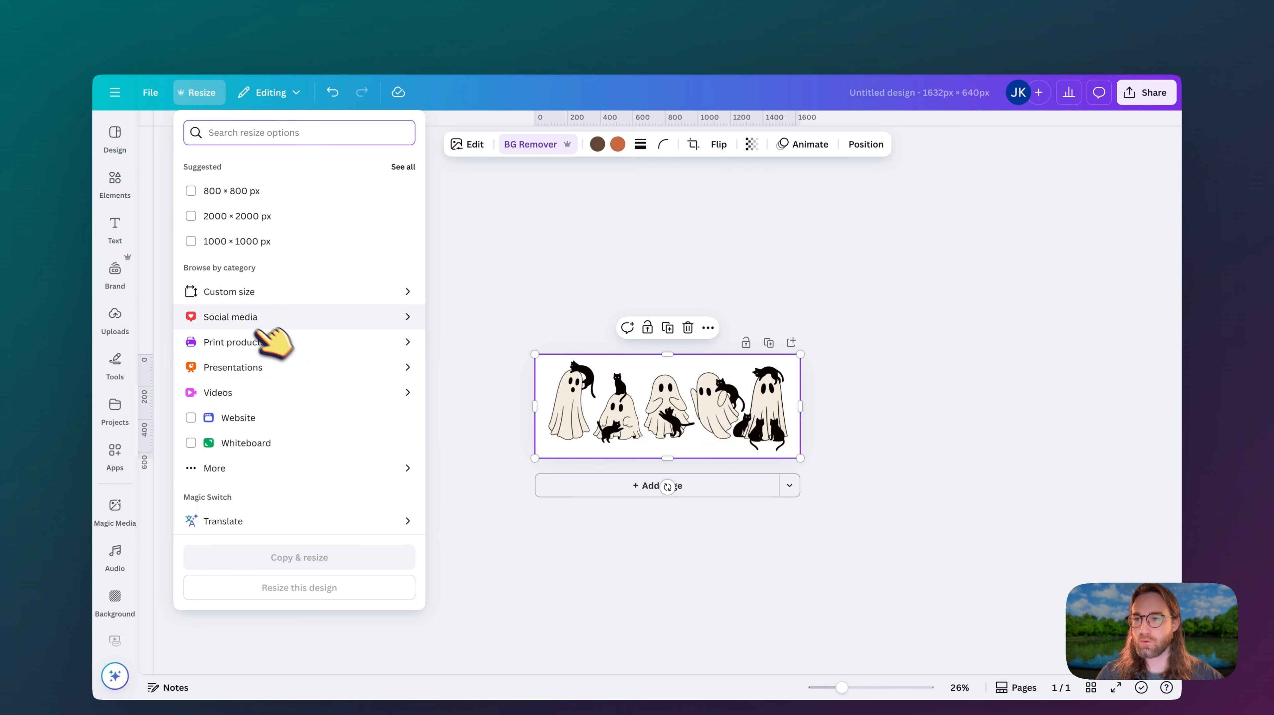
{"action": "left_click", "coordinate": [252, 292]}
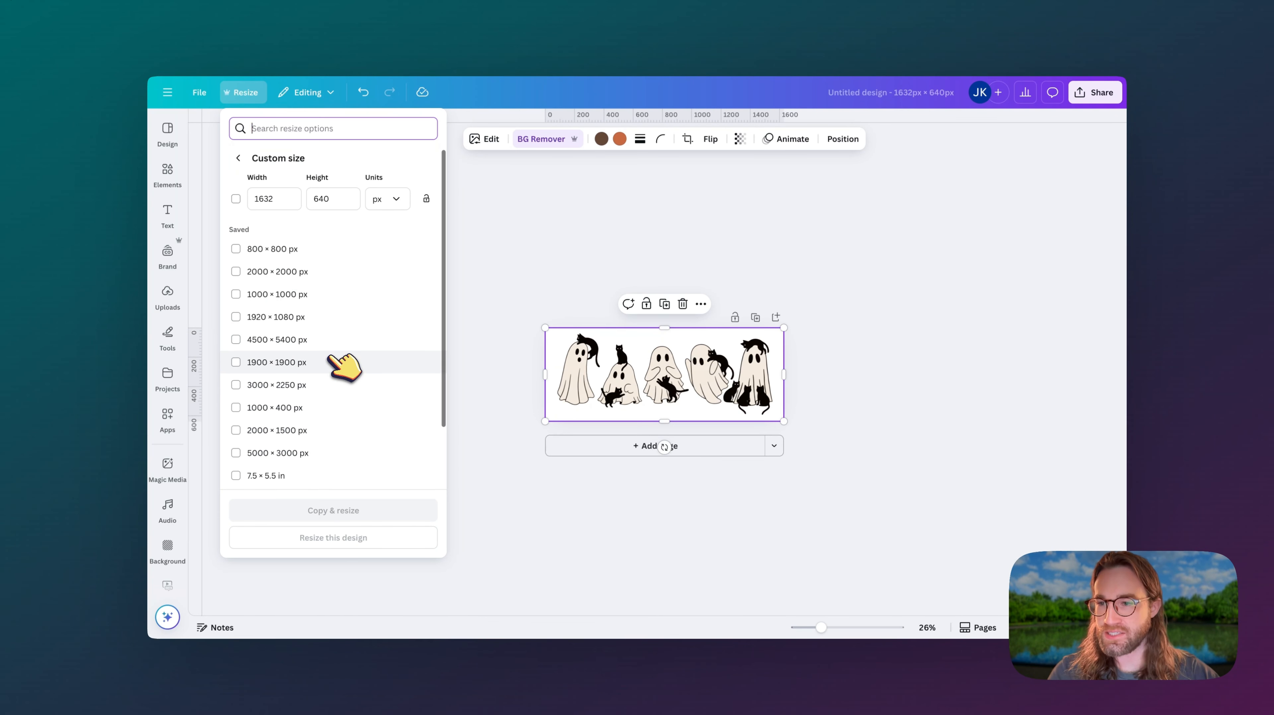
{"action": "left_click", "coordinate": [273, 200]}
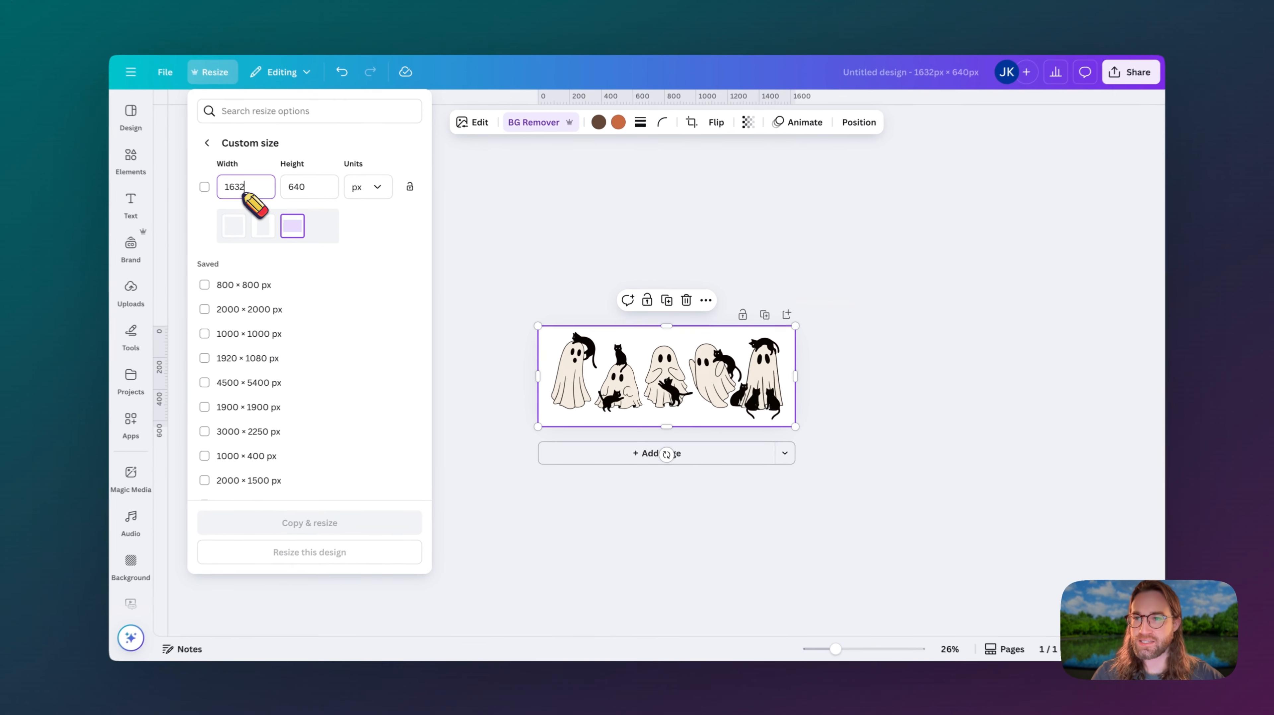
{"action": "double_click", "coordinate": [242, 194]}
{"action": "type", "text": "2"}
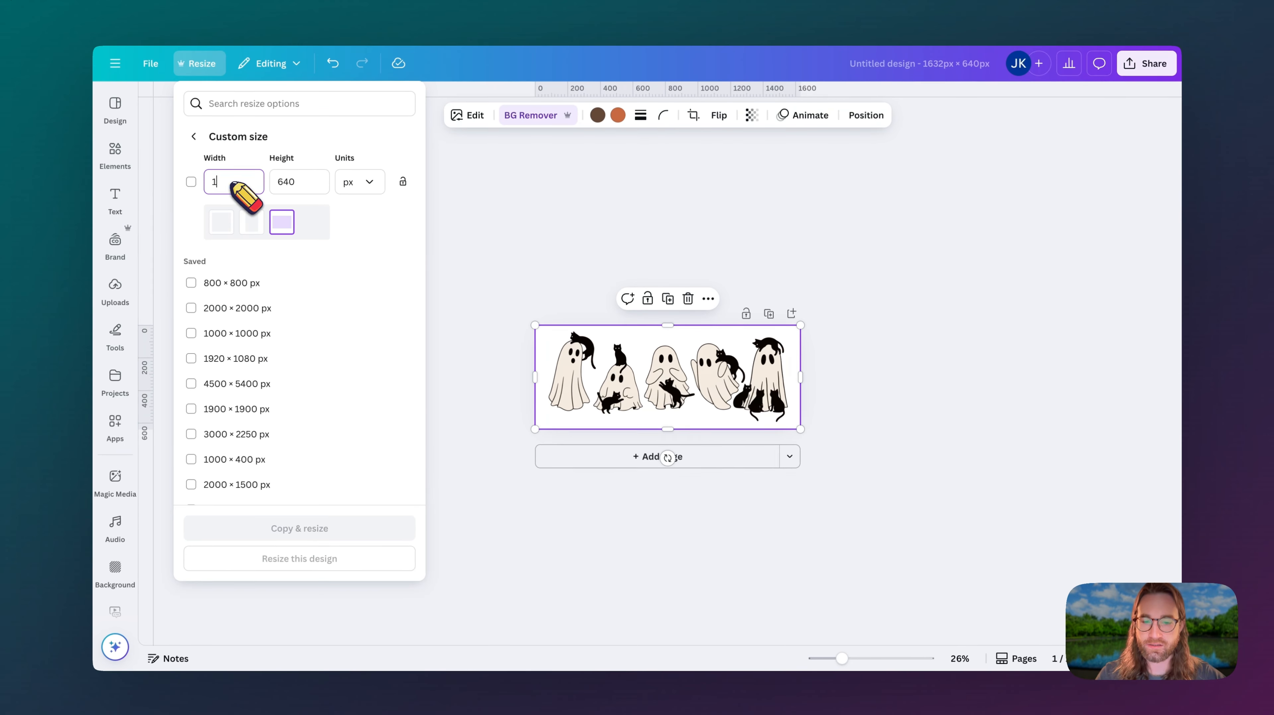
{"action": "left_click", "coordinate": [265, 223]}
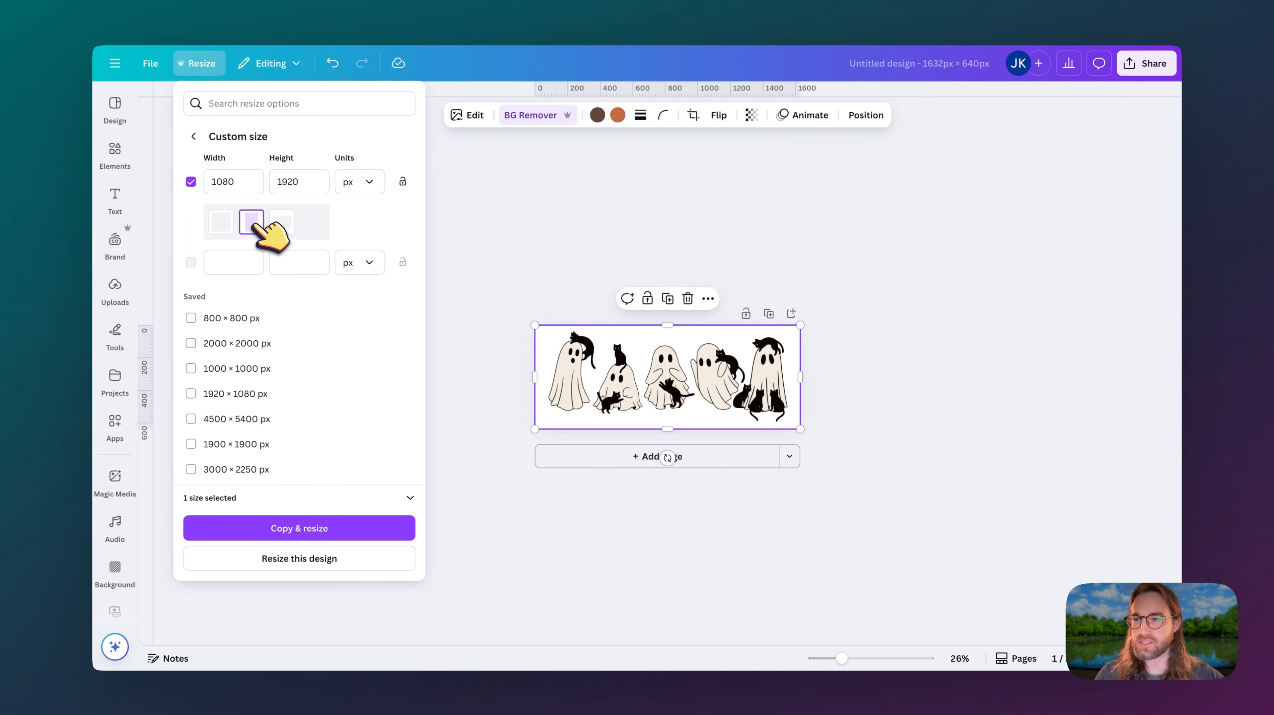
{"action": "left_click", "coordinate": [303, 530]}
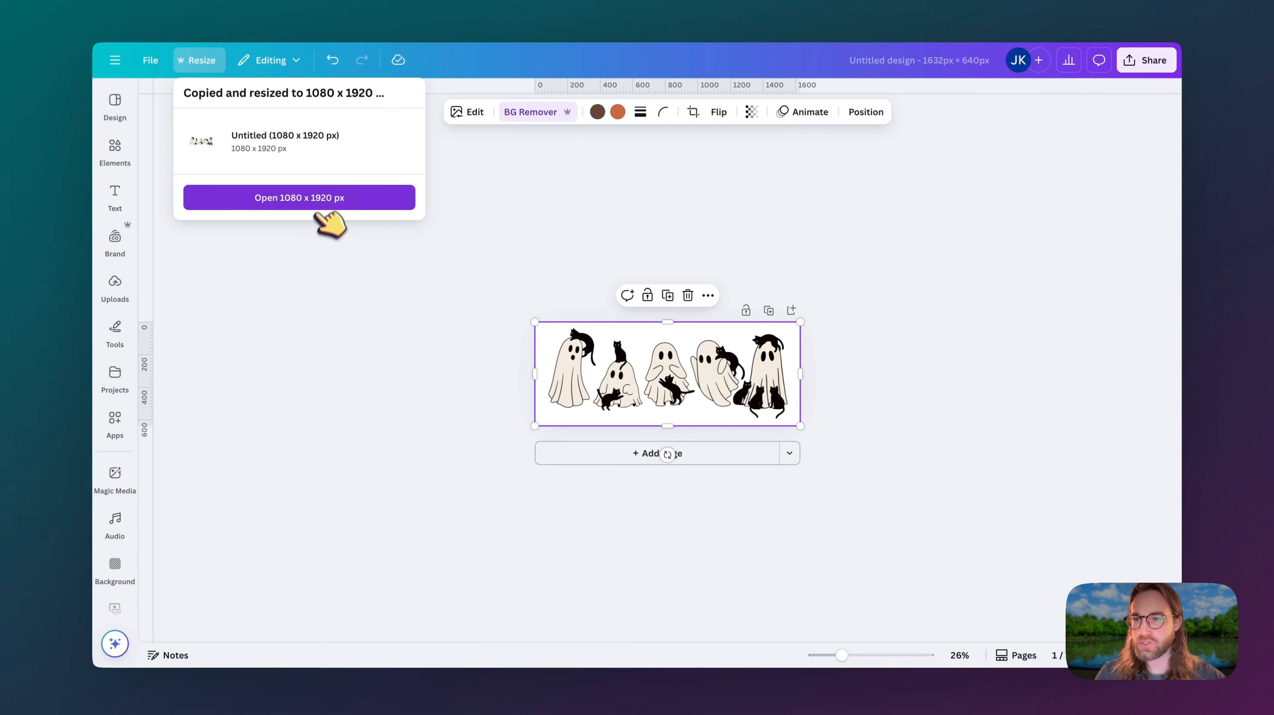
{"action": "left_click", "coordinate": [314, 203]}
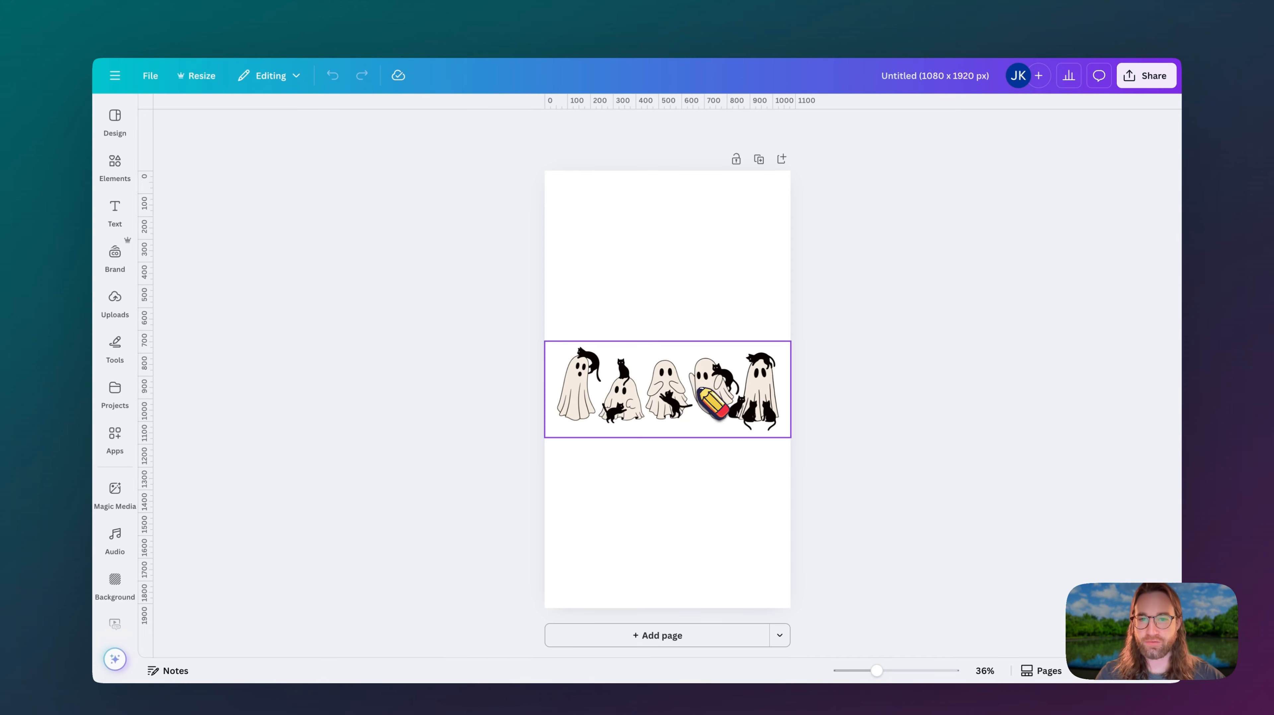
Download the vertical ghost design as a PNG at size 1 with a transparent background
{"action": "mouse_move", "coordinate": [711, 403]}
{"action": "left_mouse_down"}
{"action": "mouse_move", "coordinate": [711, 417]}
{"action": "mouse_move", "coordinate": [708, 358]}
{"action": "mouse_move", "coordinate": [712, 406]}
{"action": "left_mouse_up"}
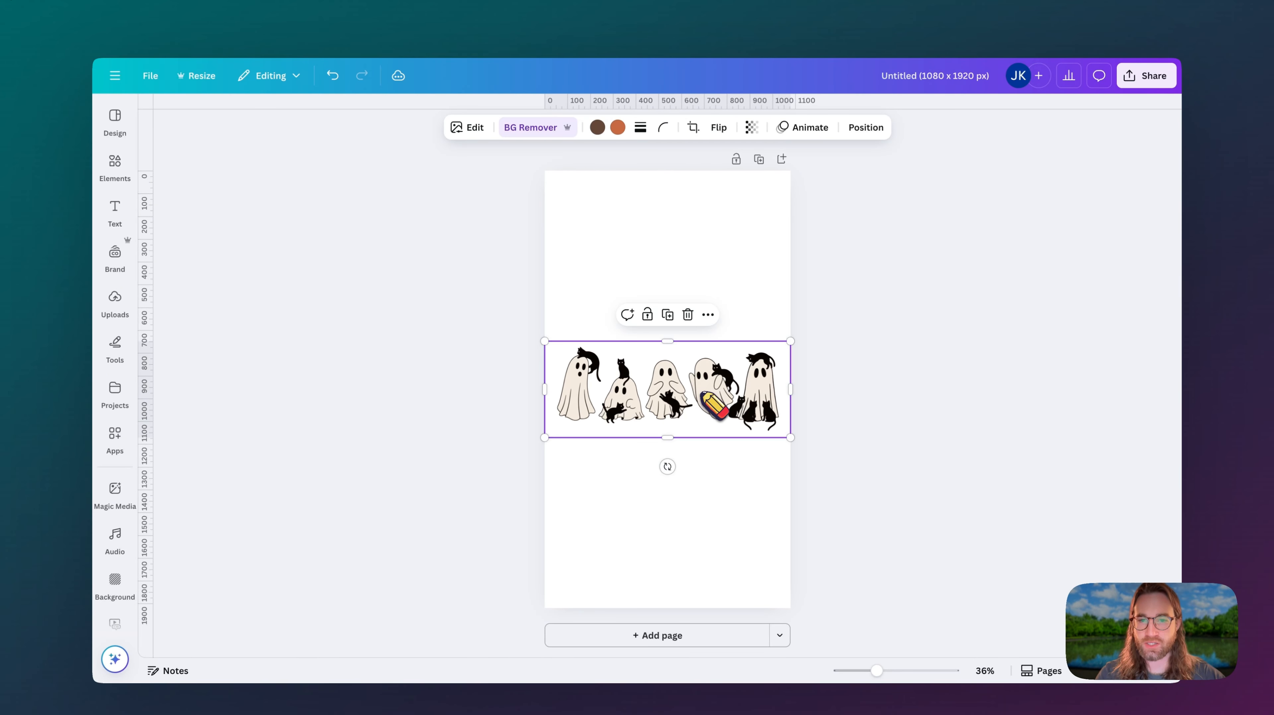
{"action": "left_click", "coordinate": [920, 373]}
{"action": "left_click", "coordinate": [1146, 82]}
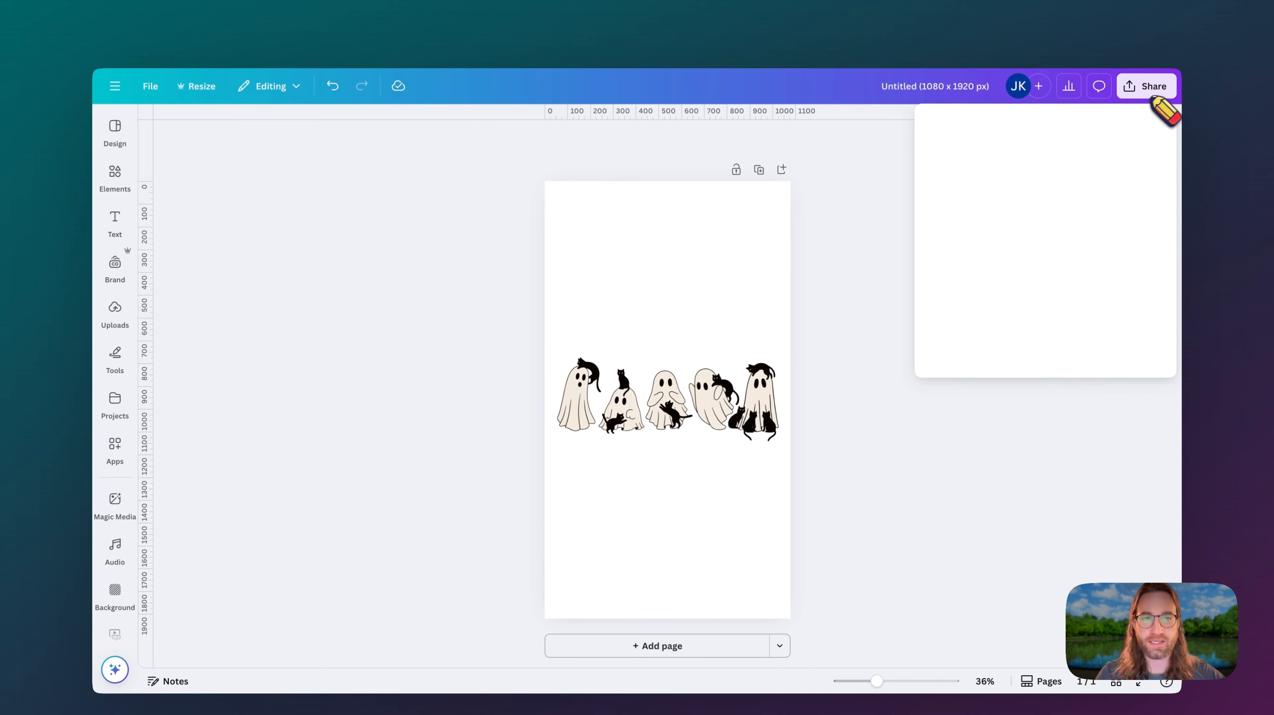
{"action": "left_click", "coordinate": [951, 347]}
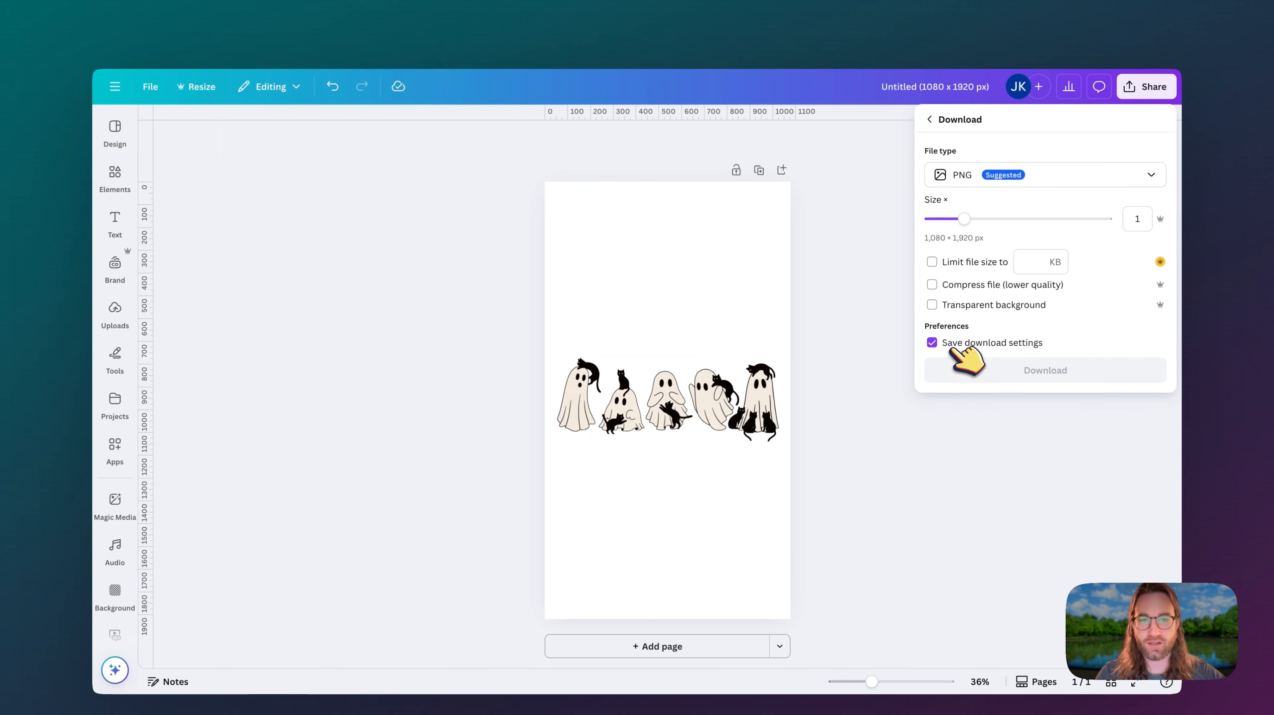
{"action": "left_click", "coordinate": [932, 305]}
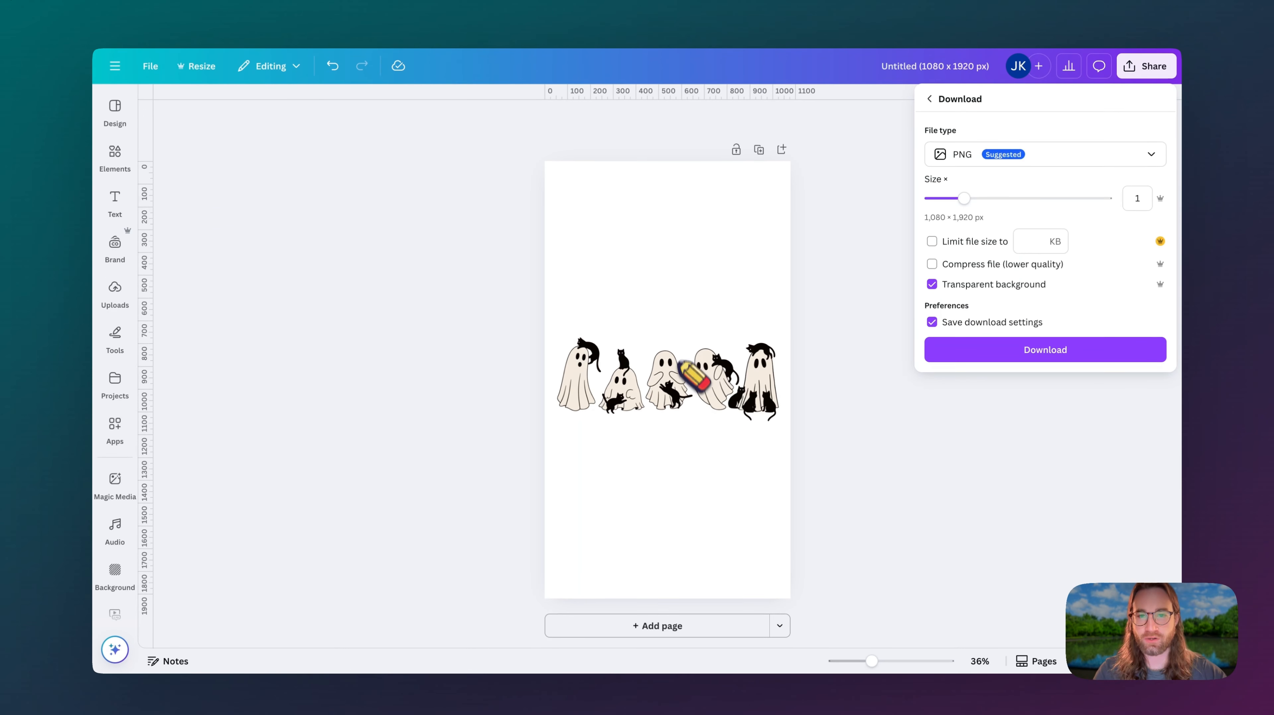
{"action": "left_click", "coordinate": [1074, 371]}
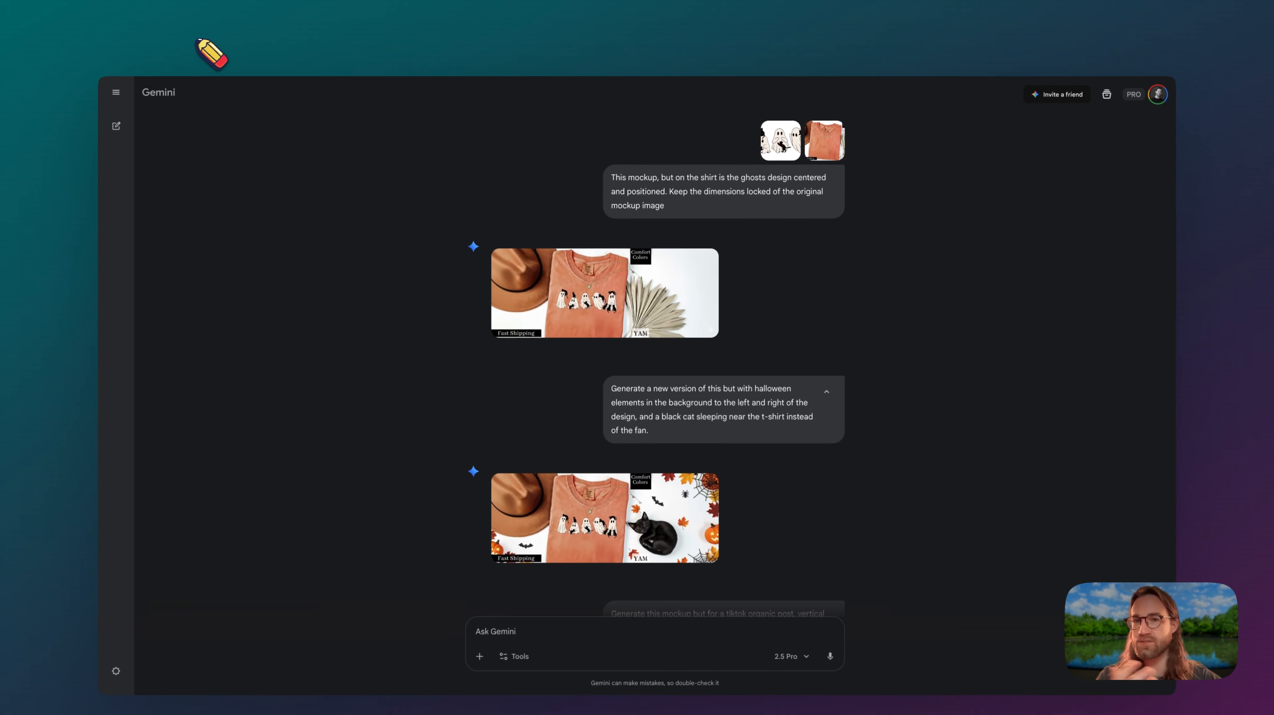
Switch to Gemini and review the Halloween-themed and TikTok-format versions of the ghost shirt mockup
{"action": "scroll", "coordinate": [656, 300], "scroll_direction": "down", "scroll_amount": 5}
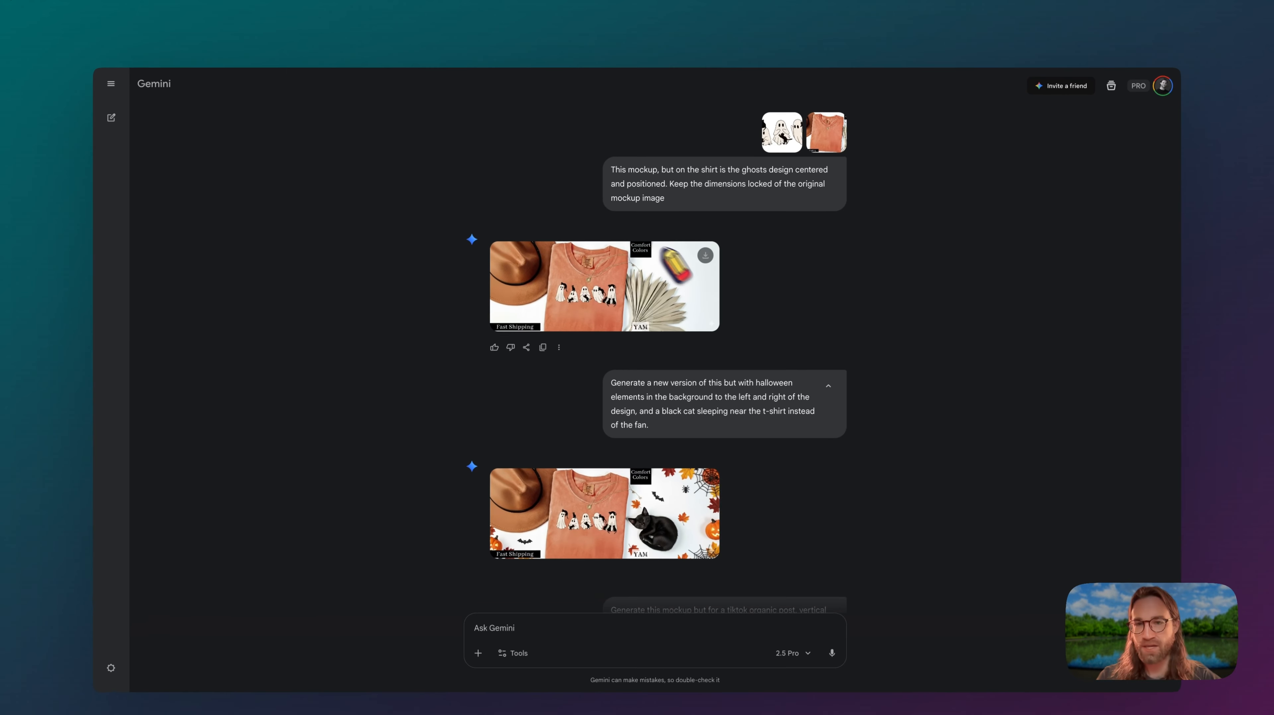
{"action": "scroll", "coordinate": [649, 292], "scroll_direction": "down", "scroll_amount": 1}
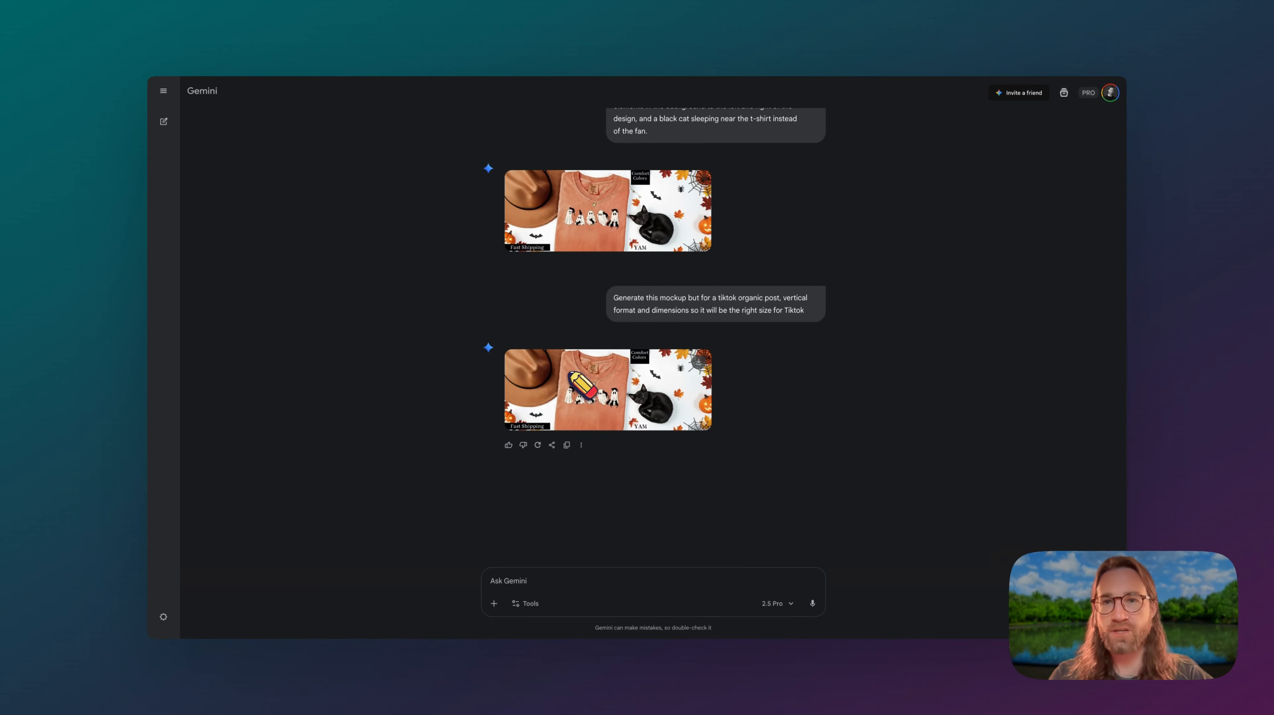
{"action": "scroll", "coordinate": [575, 376], "scroll_direction": "down", "scroll_amount": 2}
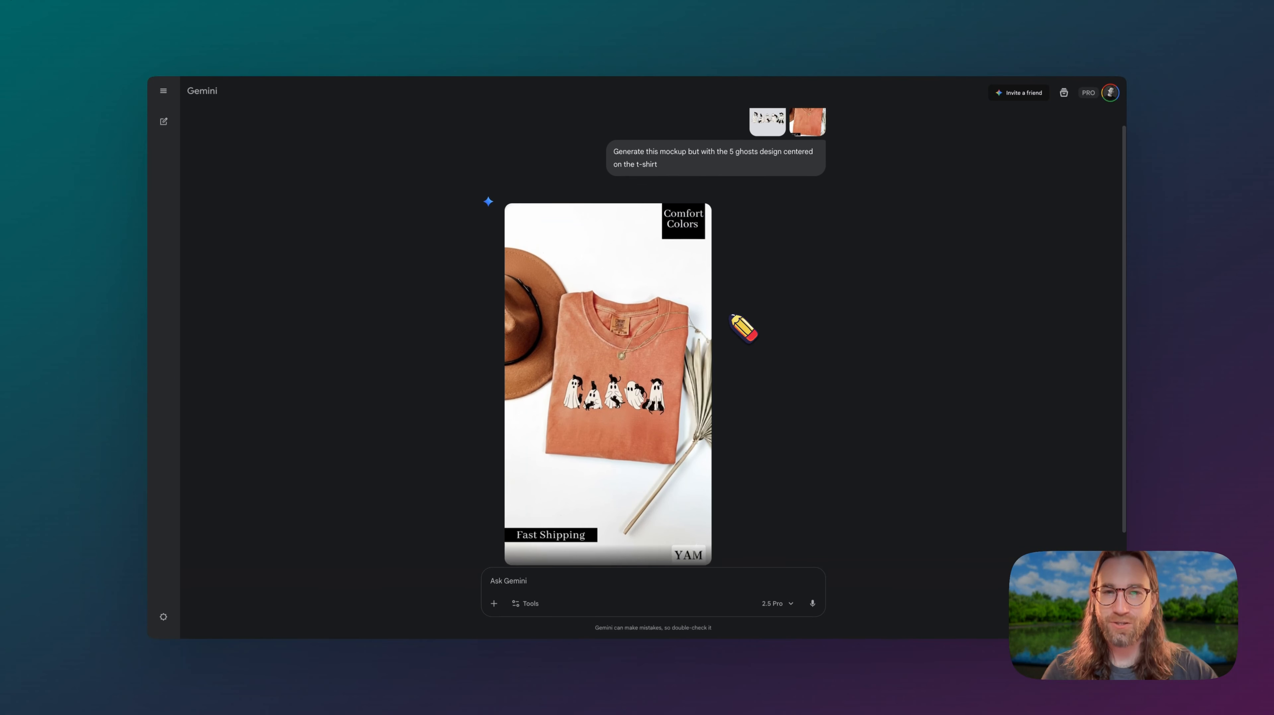
Compare the vertical five-ghosts shirt mockup with its uploaded 1080 x 1920 px design and blank shirt image at full size
{"action": "scroll", "coordinate": [740, 320], "scroll_direction": "up", "scroll_amount": 1}
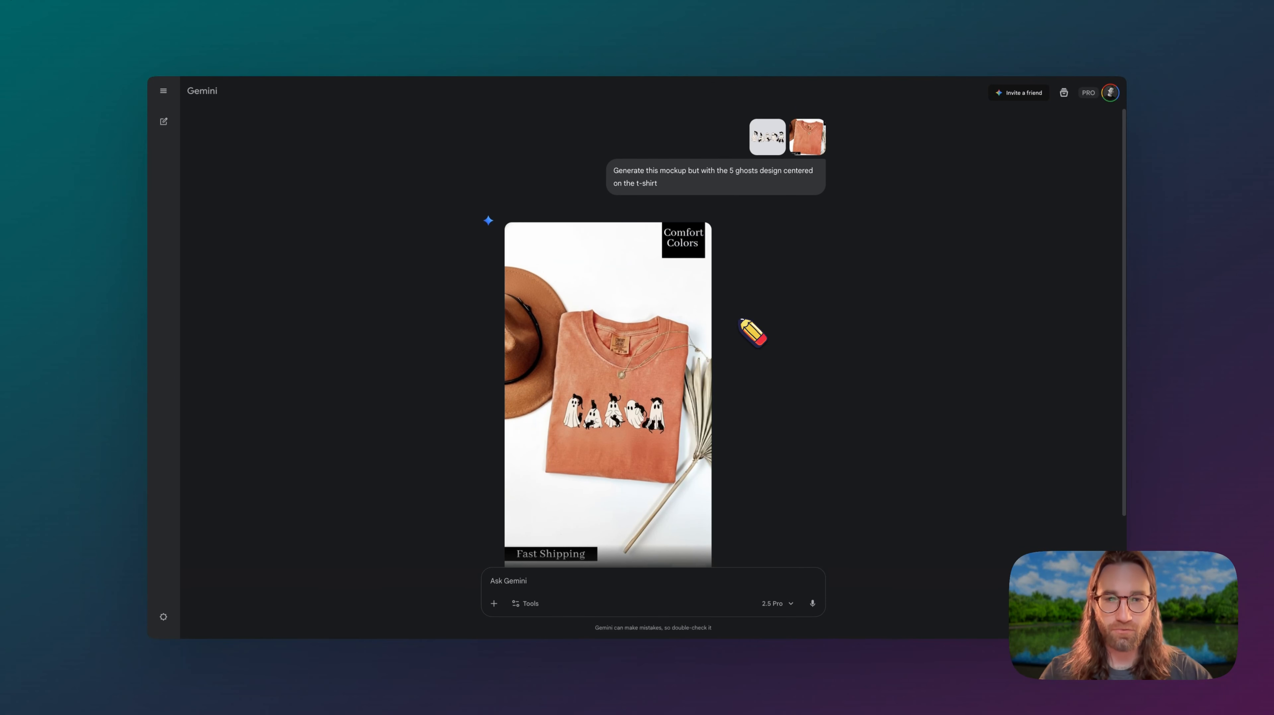
{"action": "scroll", "coordinate": [740, 320], "scroll_direction": "down", "scroll_amount": 1}
{"action": "scroll", "coordinate": [775, 260], "scroll_direction": "up", "scroll_amount": 1}
{"action": "left_click", "coordinate": [771, 135]}
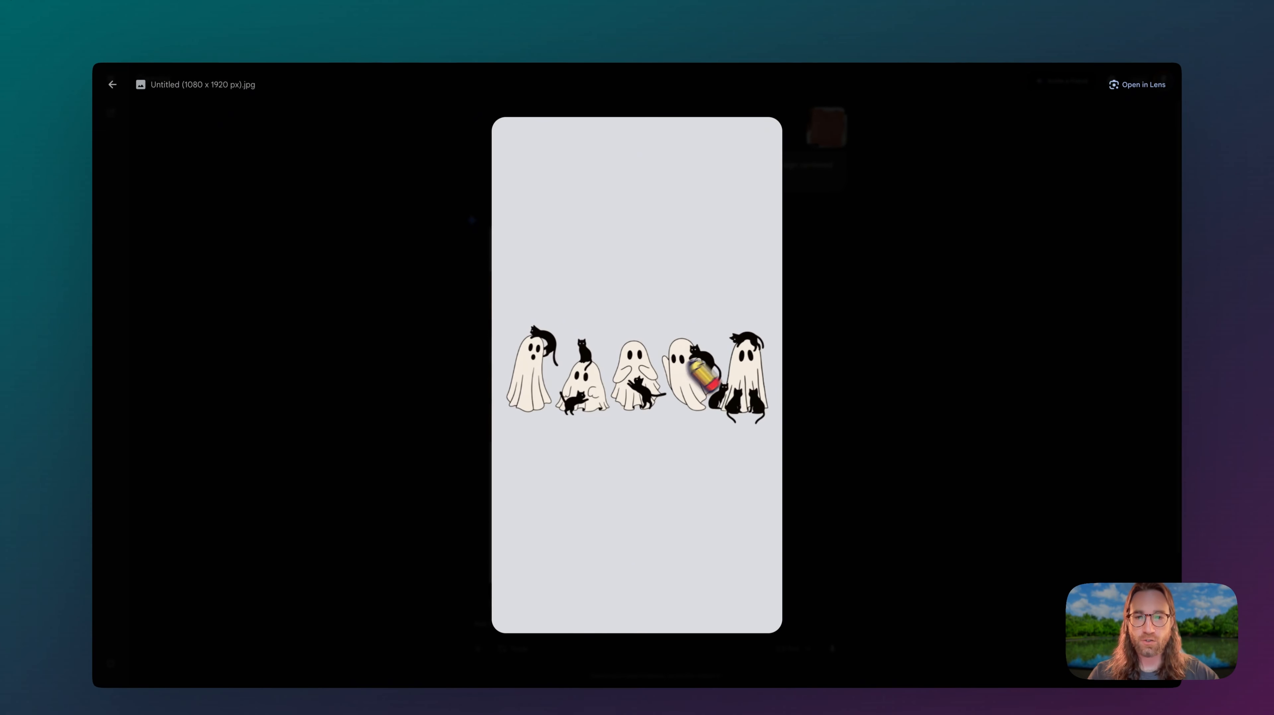
{"action": "left_click", "coordinate": [896, 378]}
{"action": "left_click", "coordinate": [835, 142]}
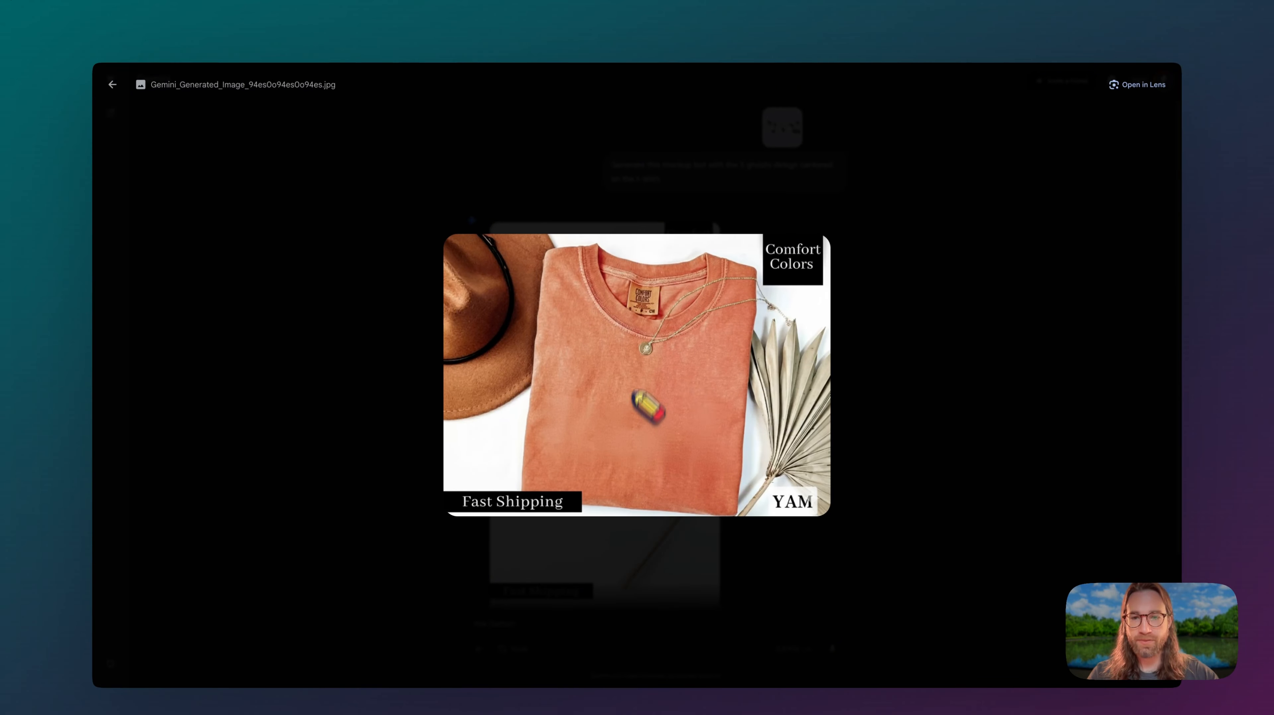
{"action": "left_click", "coordinate": [909, 364]}
{"action": "scroll", "coordinate": [731, 386], "scroll_direction": "down", "scroll_amount": 2}
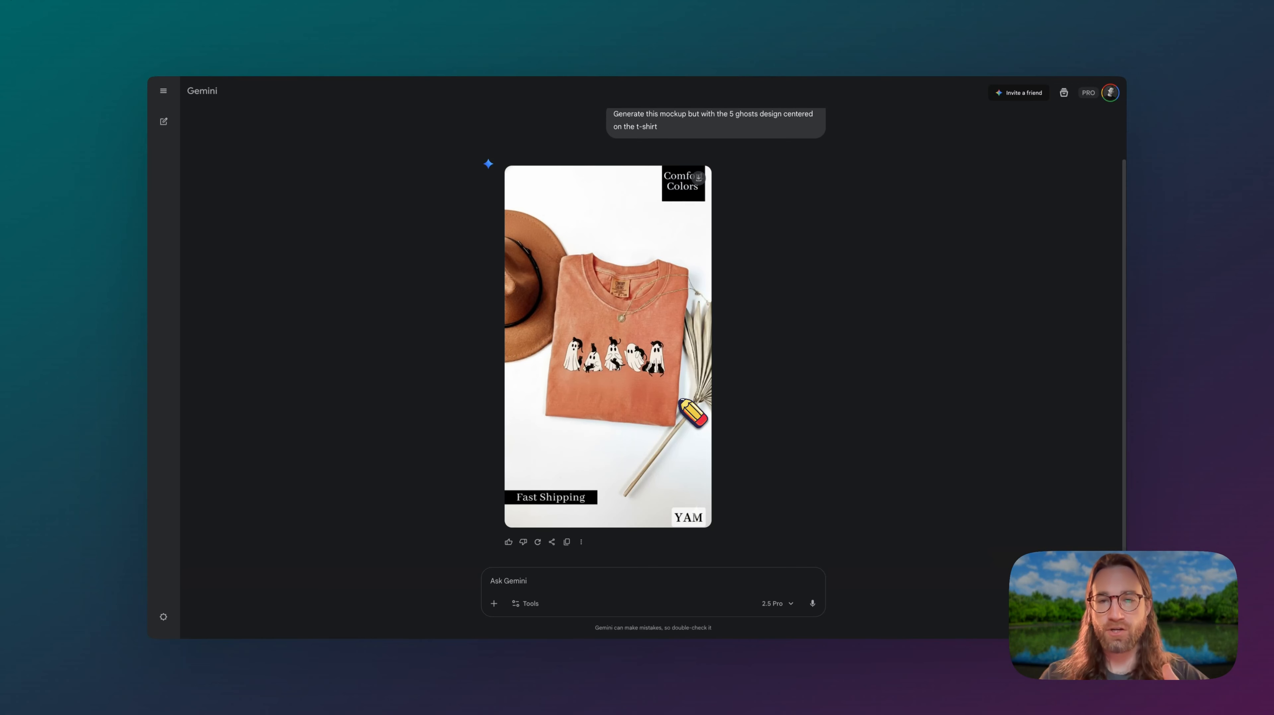
{"action": "scroll", "coordinate": [898, 364], "scroll_direction": "up", "scroll_amount": 2}
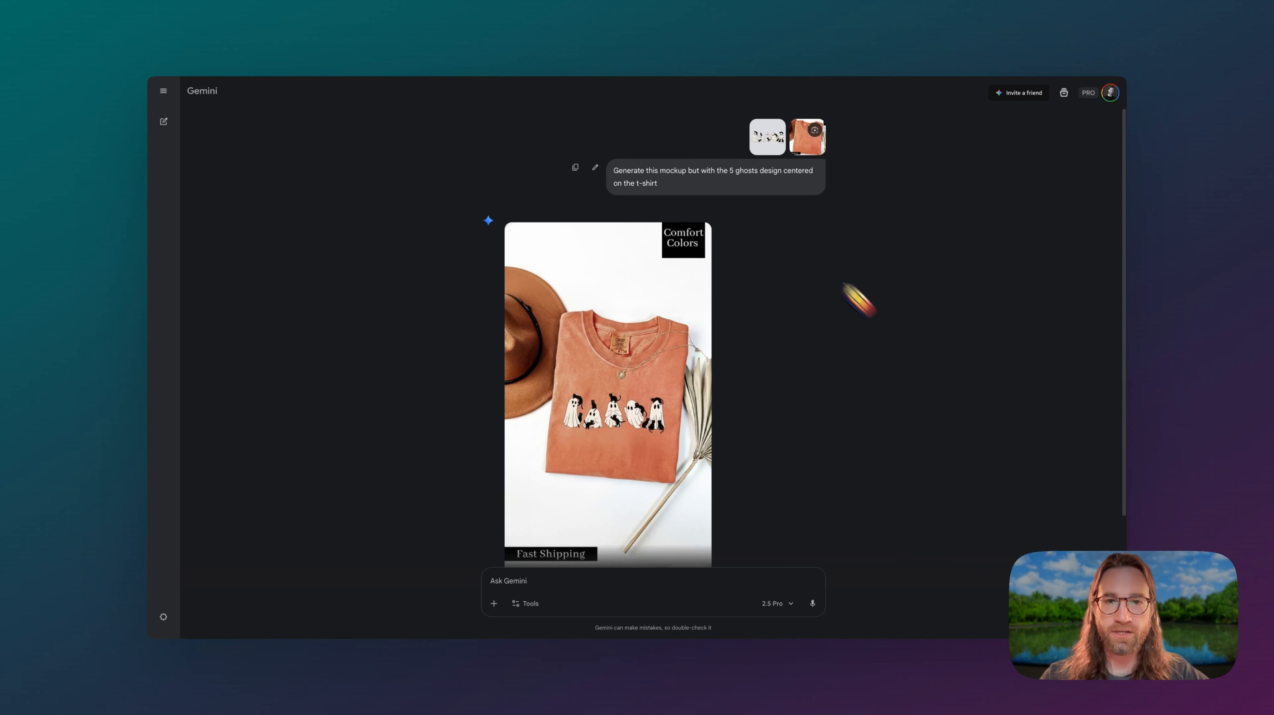
{"action": "left_click", "coordinate": [776, 133]}
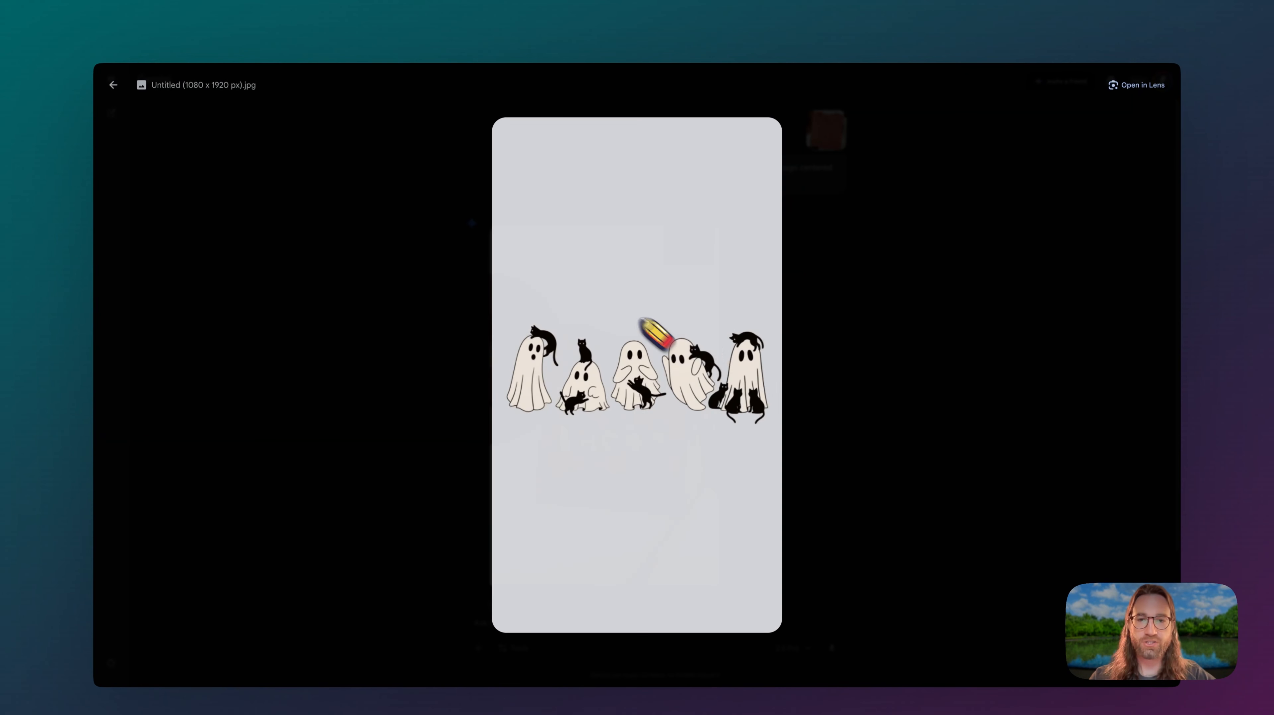
{"action": "left_click", "coordinate": [800, 380]}
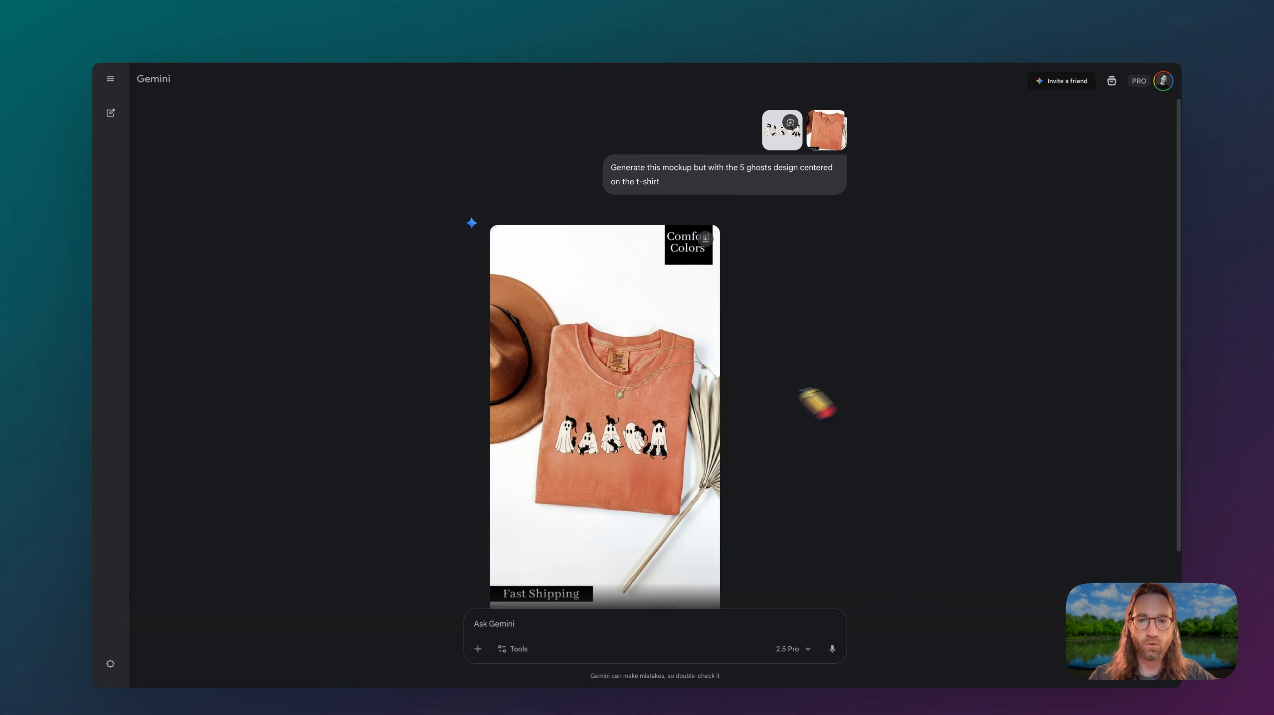
Ask Gemini to revise the five-ghosts shirt mockup with the prompt "Add in a black cat at the top of the design"
{"action": "scroll", "coordinate": [622, 414], "scroll_direction": "down", "scroll_amount": 2}
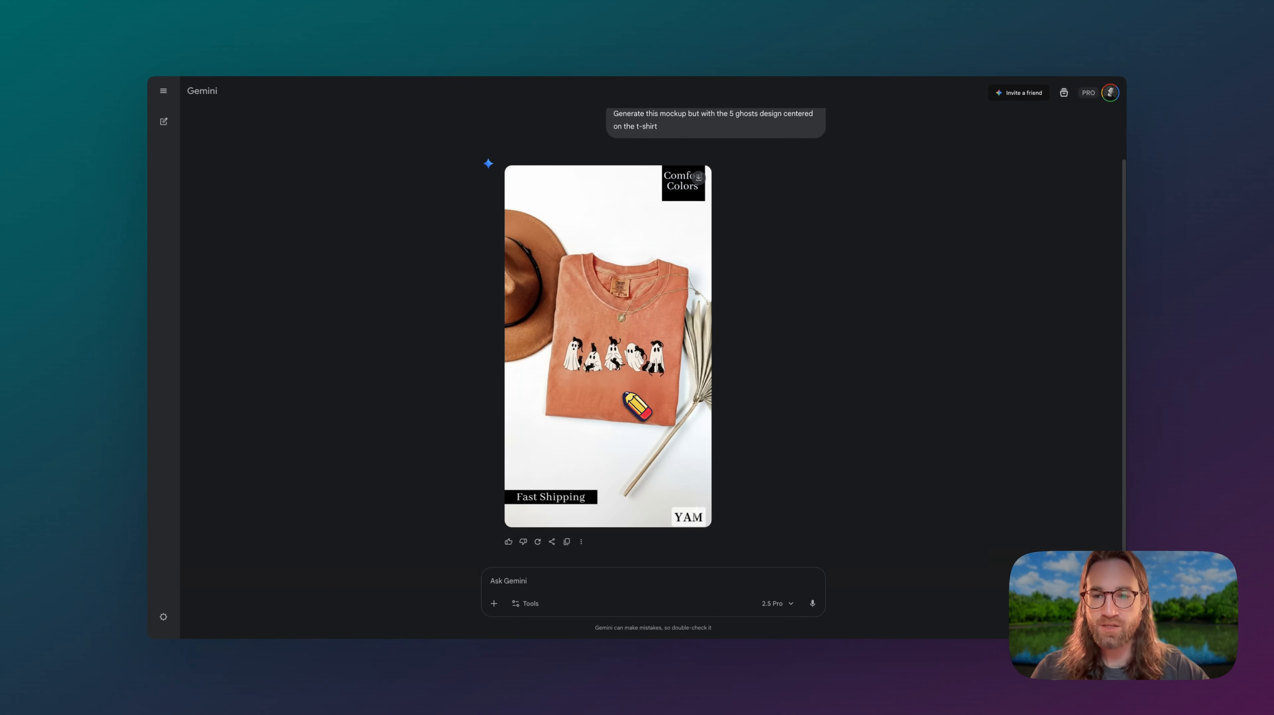
{"action": "left_click", "coordinate": [531, 578]}
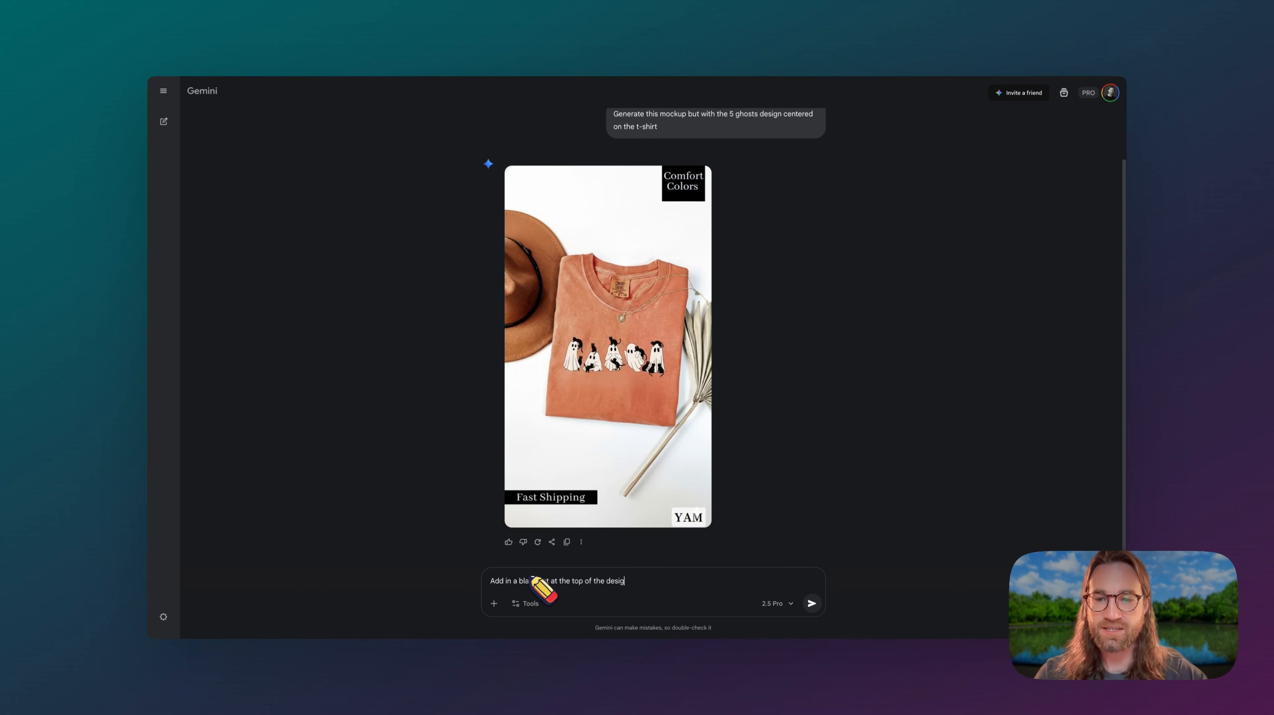
{"action": "key", "text": "Return"}
{"action": "scroll", "coordinate": [650, 320], "scroll_direction": "up", "scroll_amount": 7}
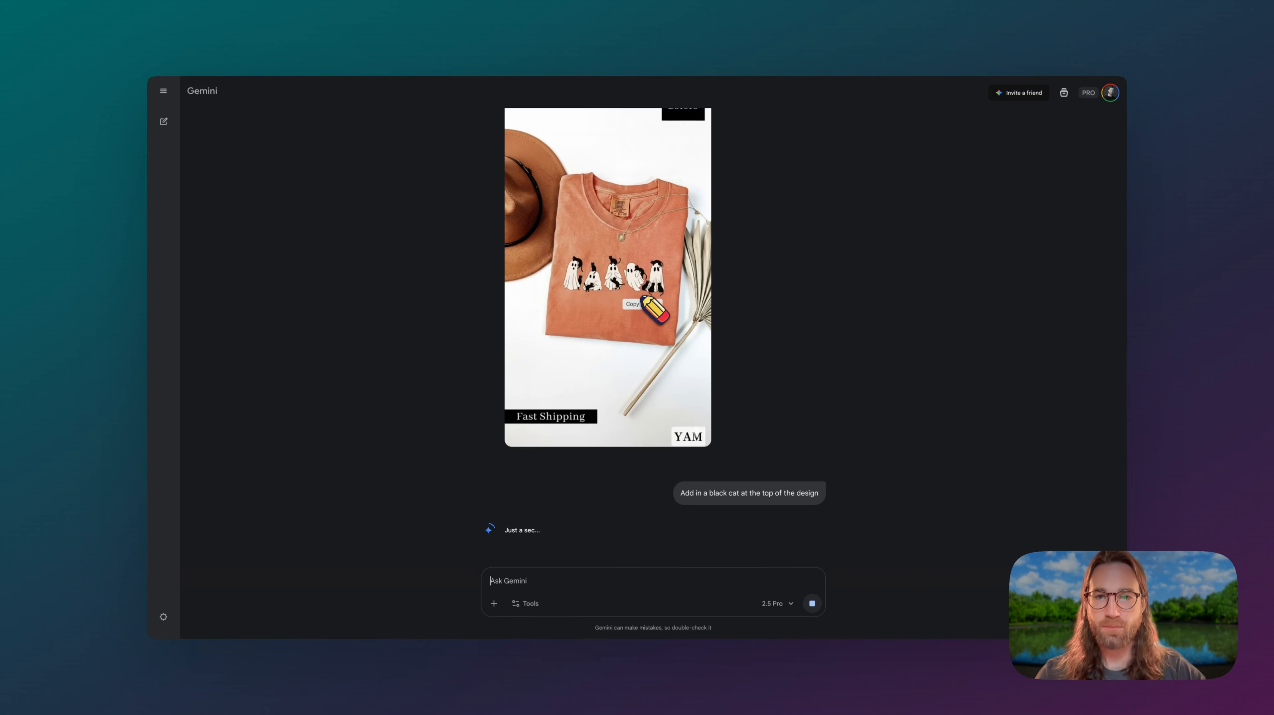
{"action": "scroll", "coordinate": [673, 346], "scroll_direction": "up", "scroll_amount": 1}
{"action": "scroll", "coordinate": [679, 358], "scroll_direction": "down", "scroll_amount": 7}
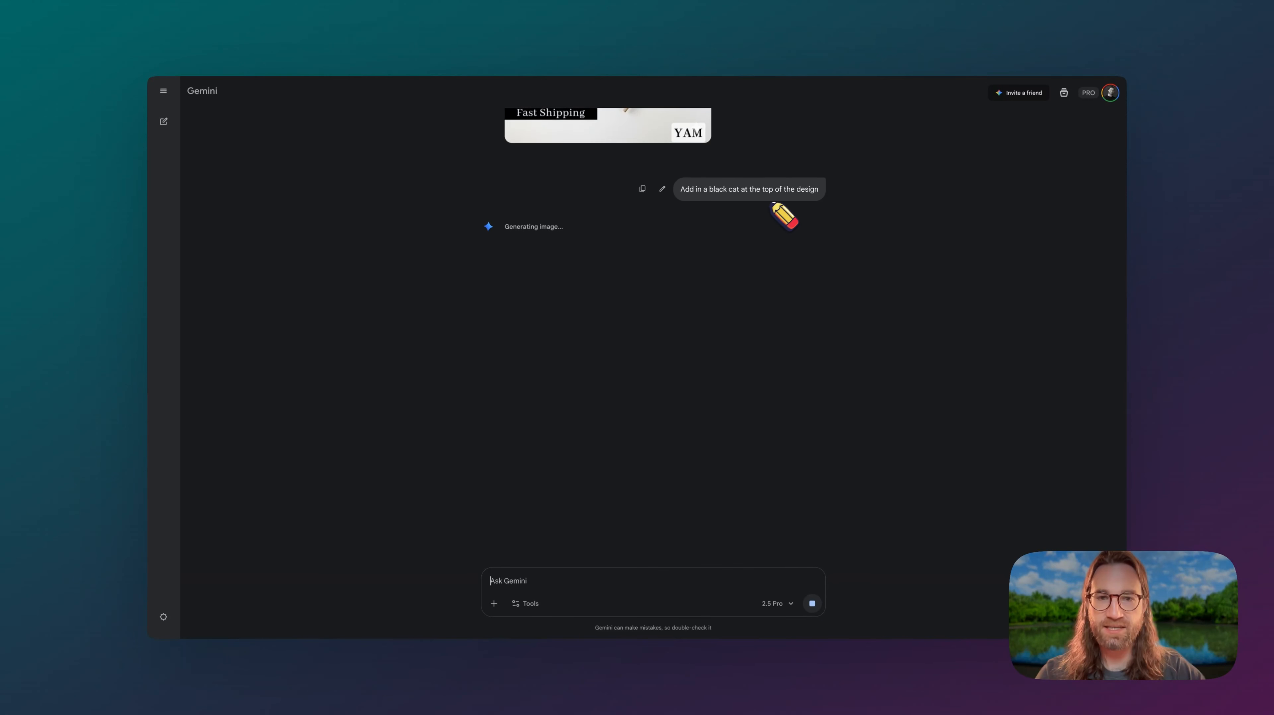
{"action": "scroll", "coordinate": [774, 204], "scroll_direction": "down", "scroll_amount": 1}
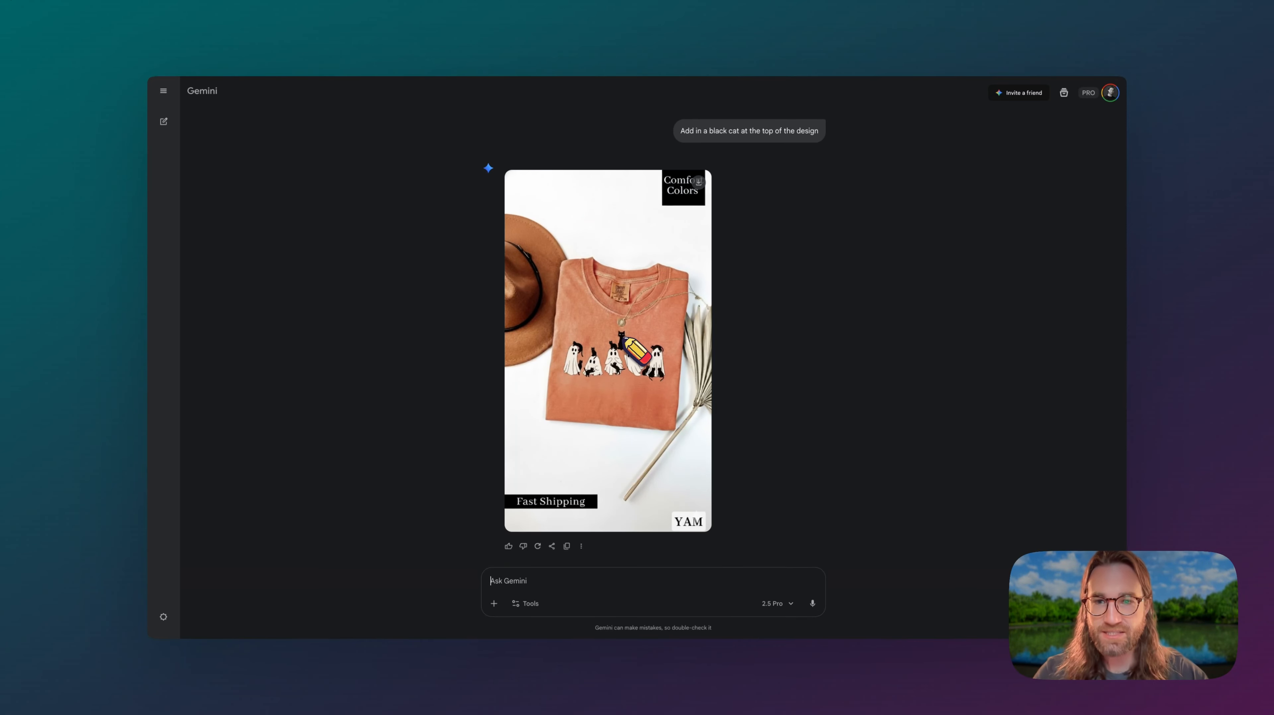
Compare the black cat version of the shirt mockup with the earlier five-ghosts version
{"action": "scroll", "coordinate": [633, 351], "scroll_direction": "up", "scroll_amount": 3}
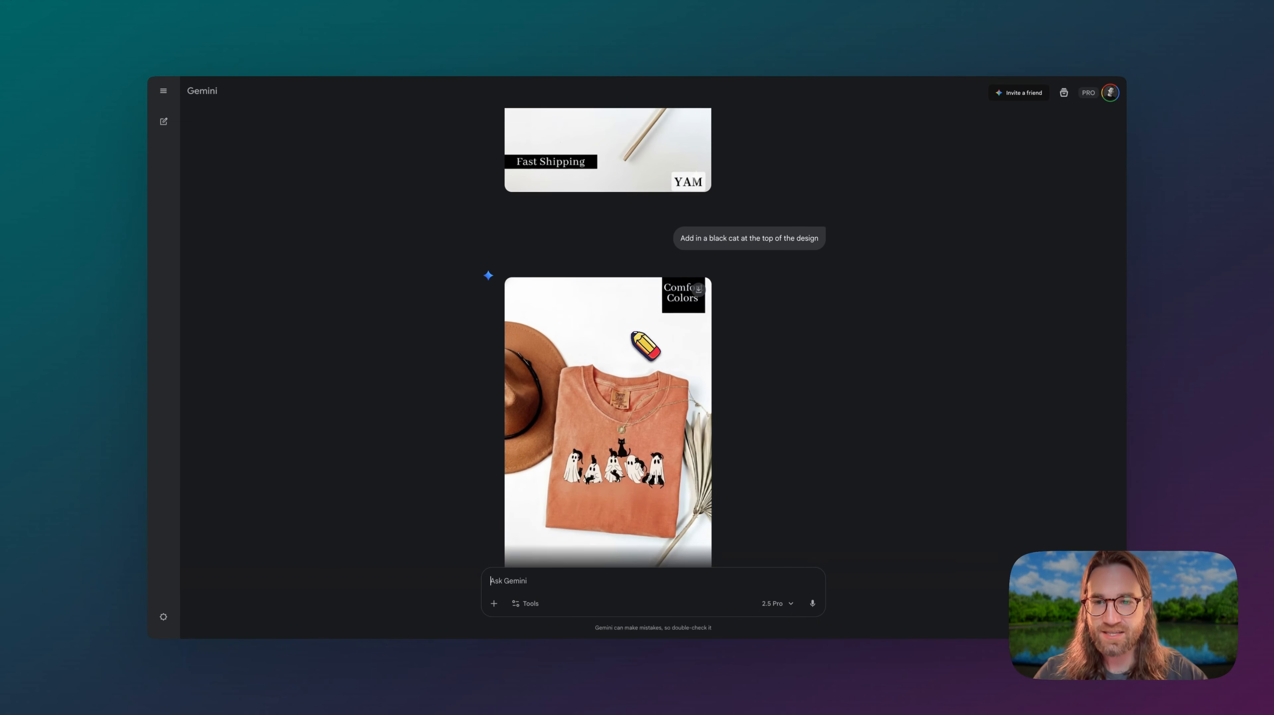
{"action": "scroll", "coordinate": [645, 377], "scroll_direction": "down", "scroll_amount": 3}
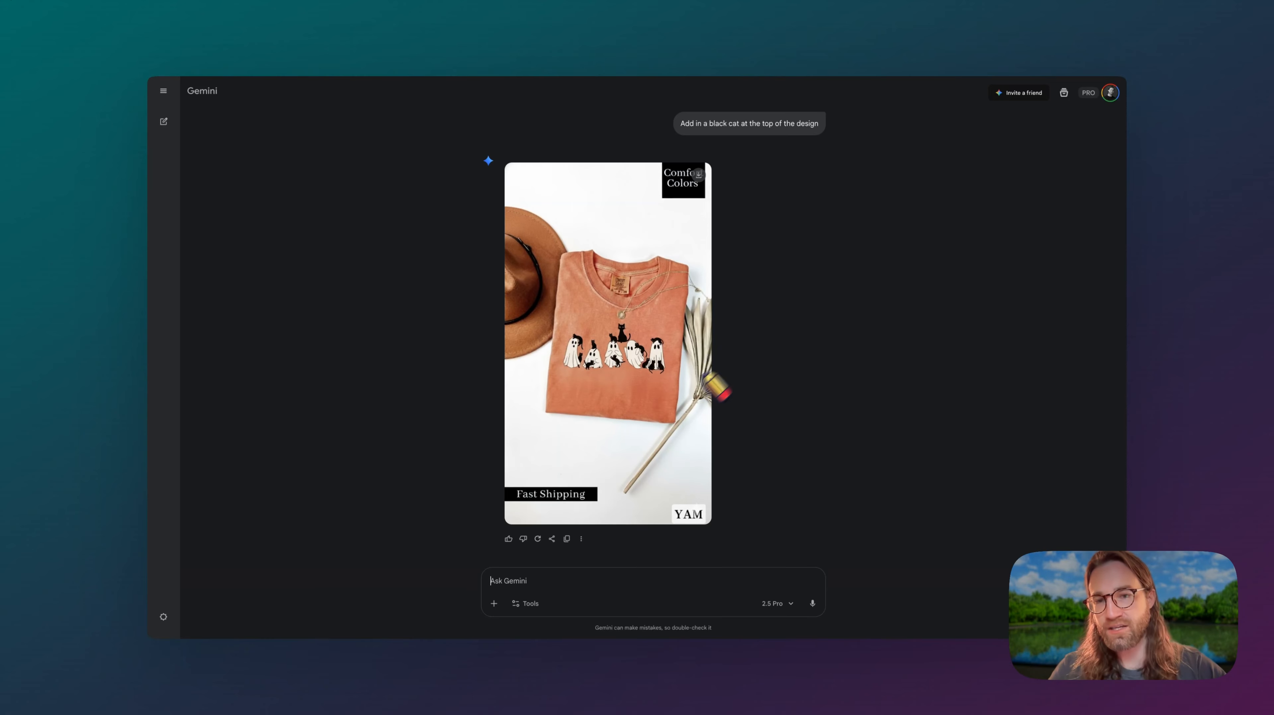
{"action": "scroll", "coordinate": [659, 256], "scroll_direction": "up", "scroll_amount": 8}
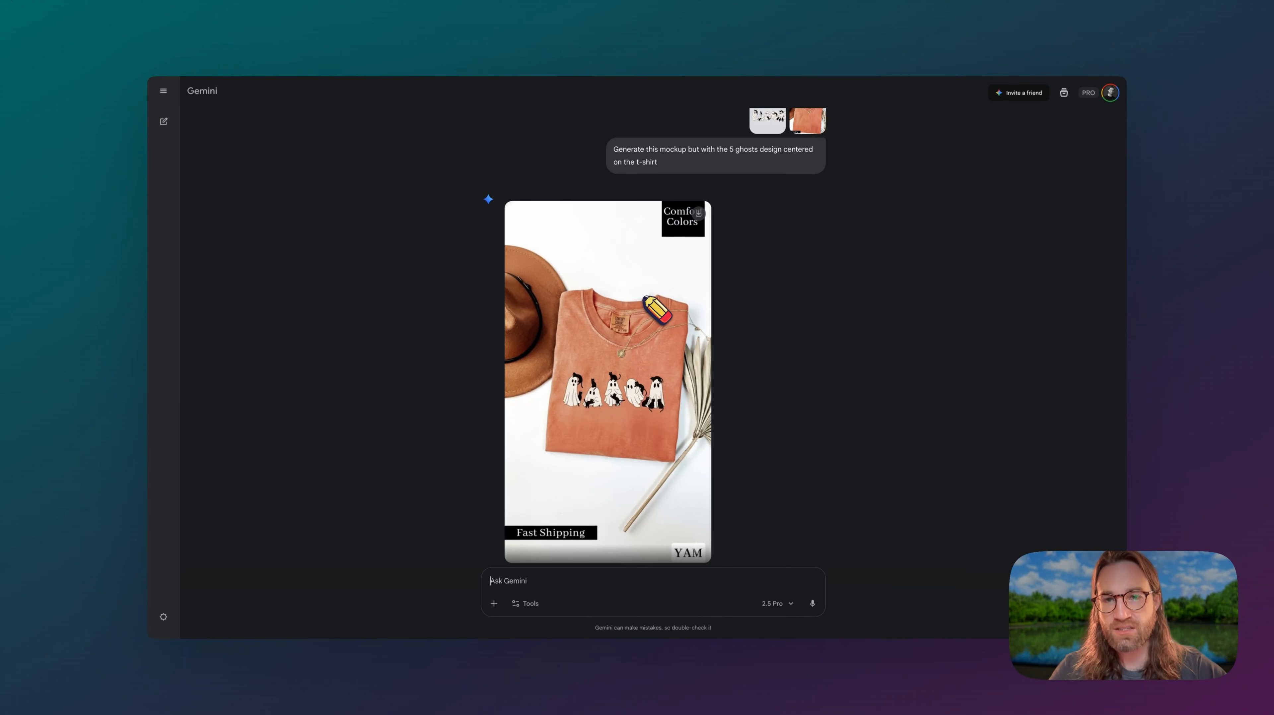
Download the earlier five-ghosts mockup without the added cat and attach it to a new chat
{"action": "scroll", "coordinate": [645, 295], "scroll_direction": "down", "scroll_amount": 1}
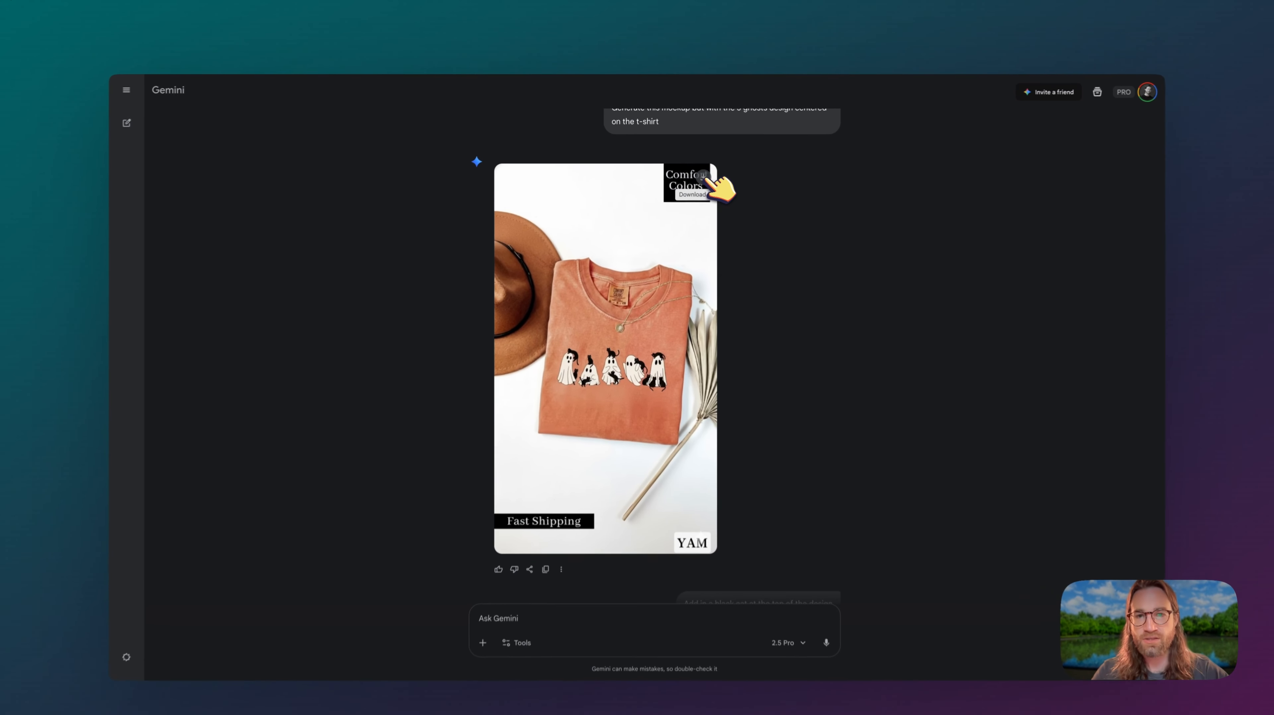
{"action": "left_click", "coordinate": [701, 175]}
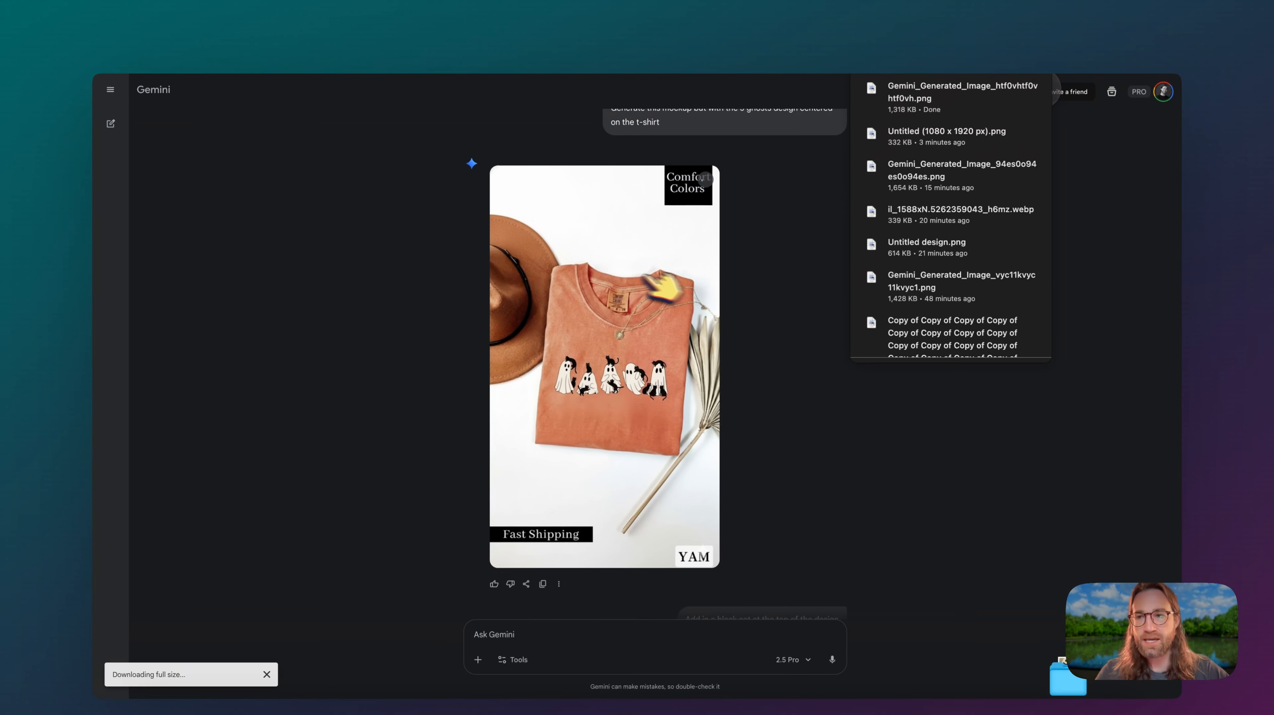
{"action": "mouse_move", "coordinate": [141, 139]}
{"action": "left_click", "coordinate": [130, 117]}
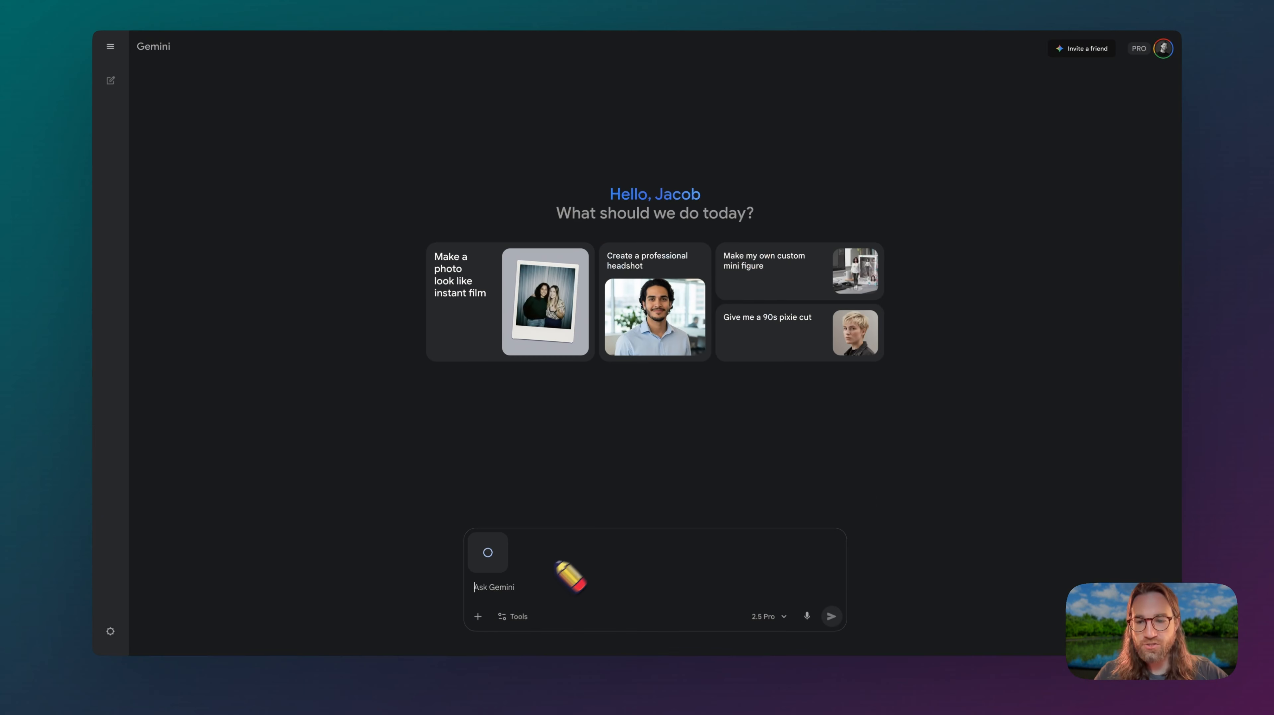
Submit the attached image with the prompt "Add in a black cat at the top of this mockup" and inspect the result
{"action": "type", "text": "Add in a bl"}
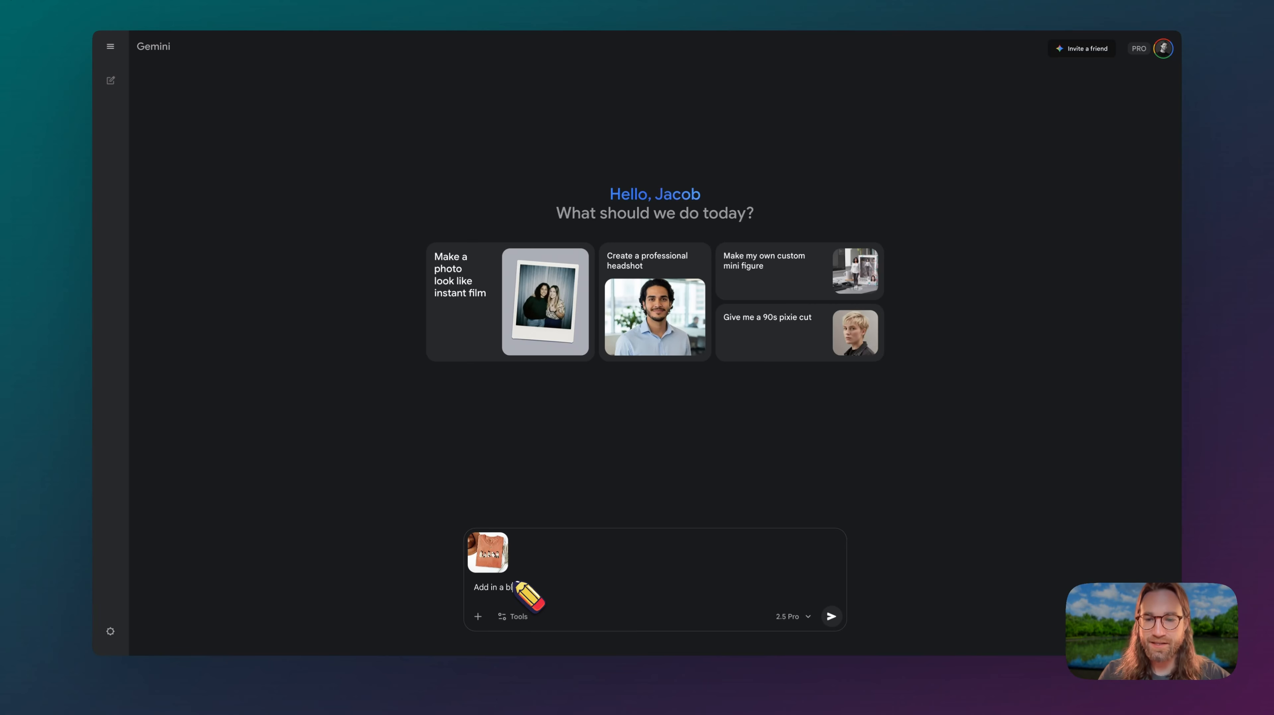
{"action": "type", "text": "ack hat at the t"}
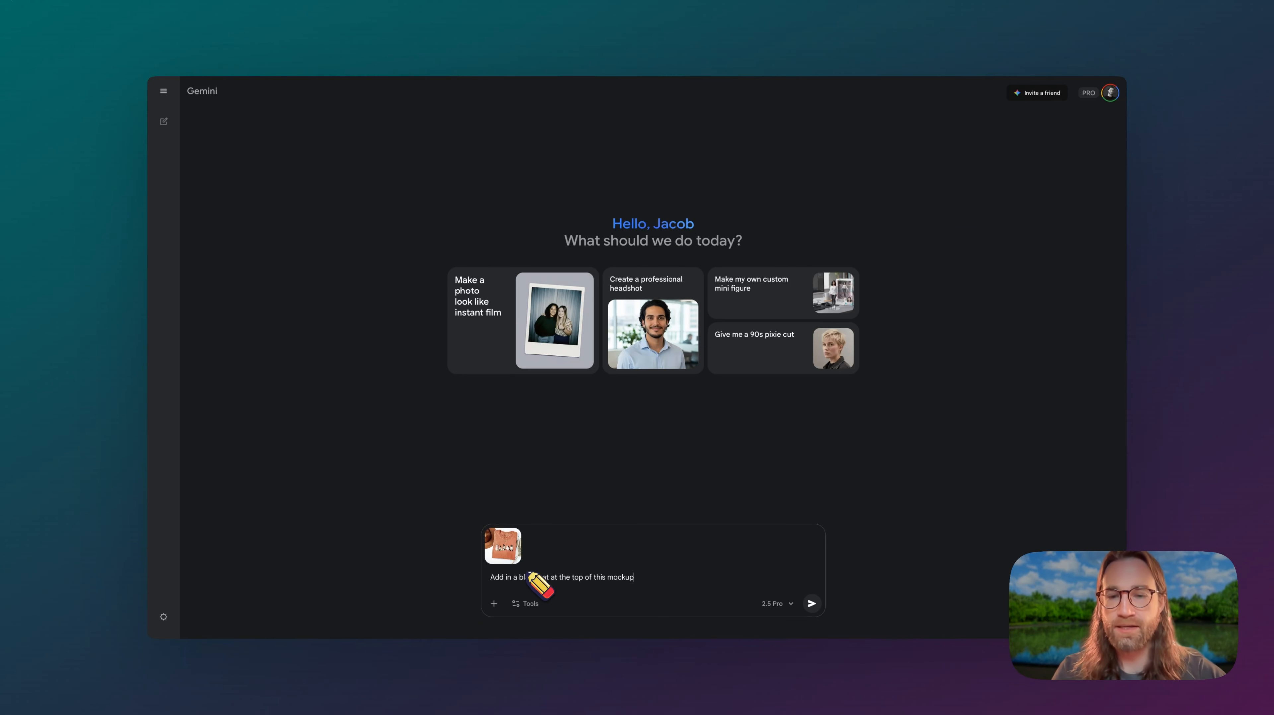
{"action": "type", "text": "op of this mockup"}
{"action": "key", "text": "Return"}
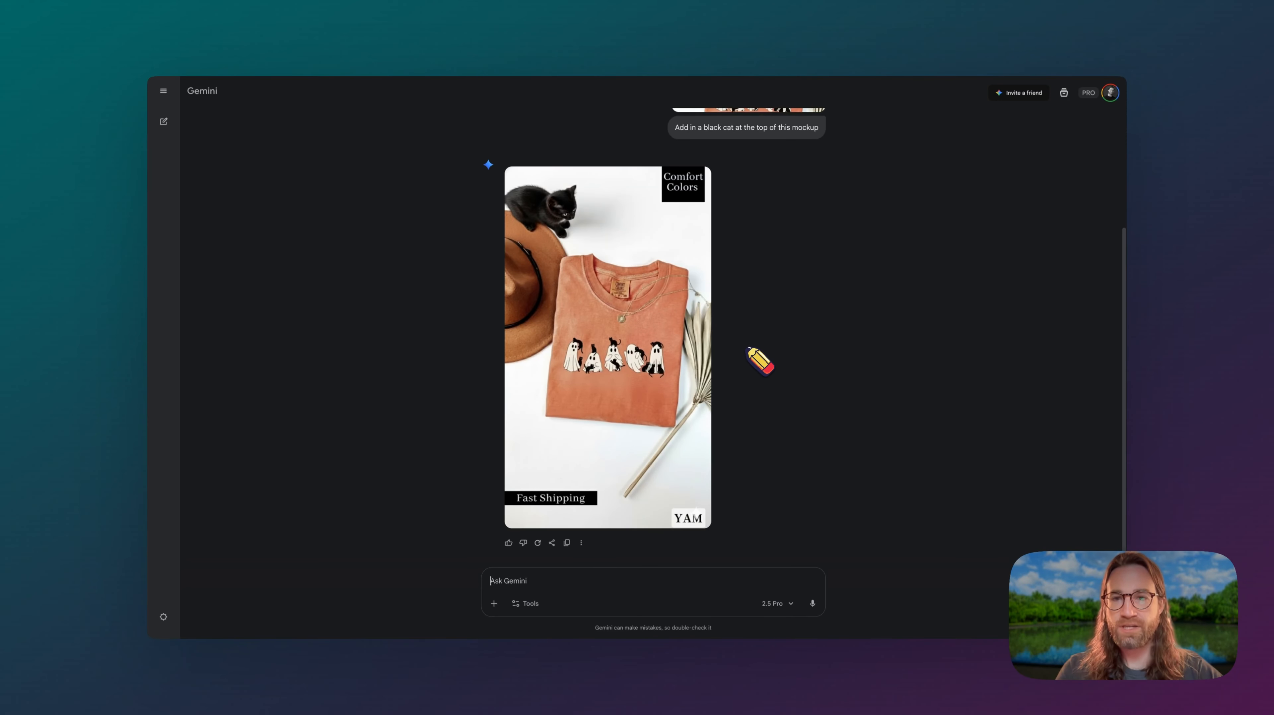
{"action": "left_click", "coordinate": [652, 361]}
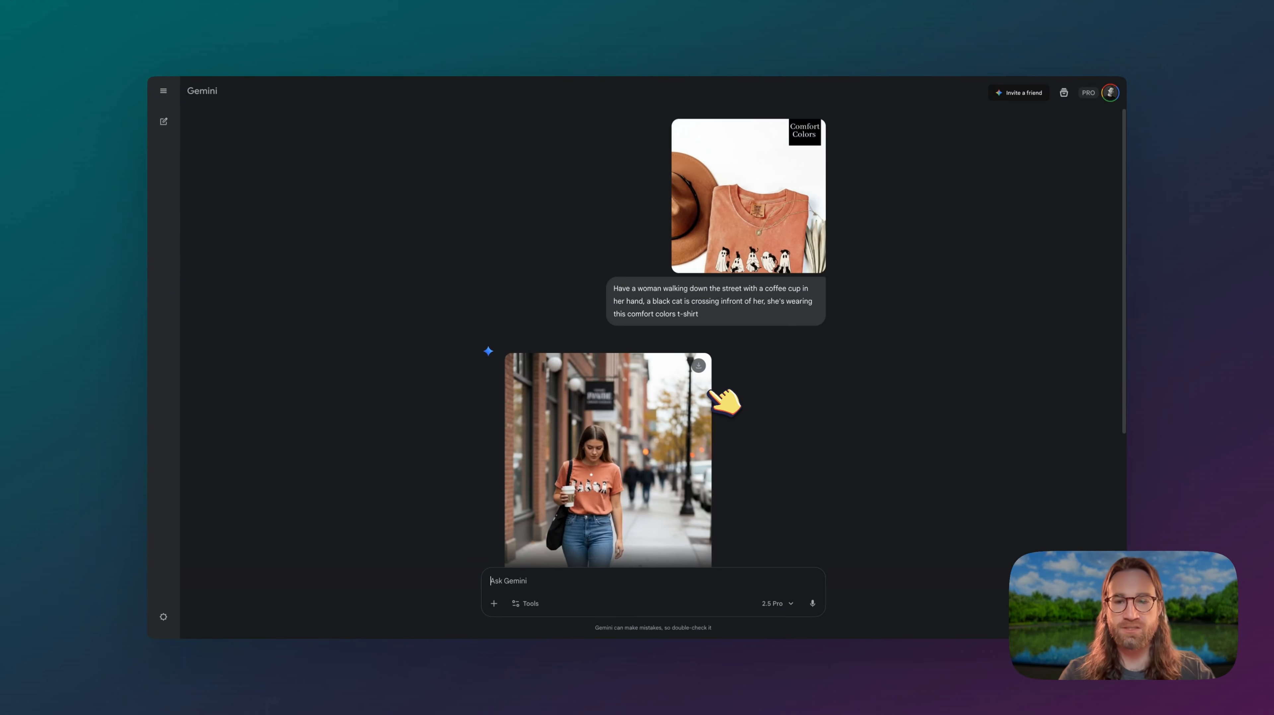
Examine the mockup of the woman walking with a coffee cup and a black cat at full size, and close it
{"action": "scroll", "coordinate": [701, 406], "scroll_direction": "down", "scroll_amount": 4}
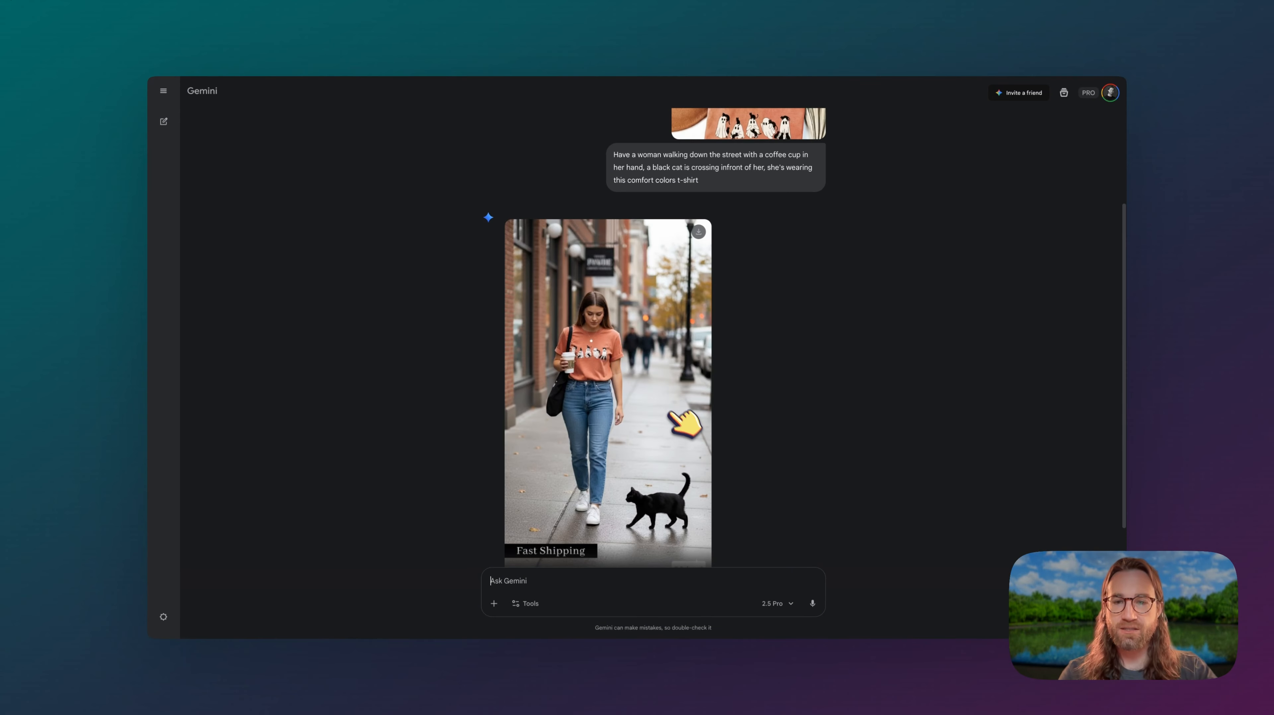
{"action": "left_click", "coordinate": [601, 363]}
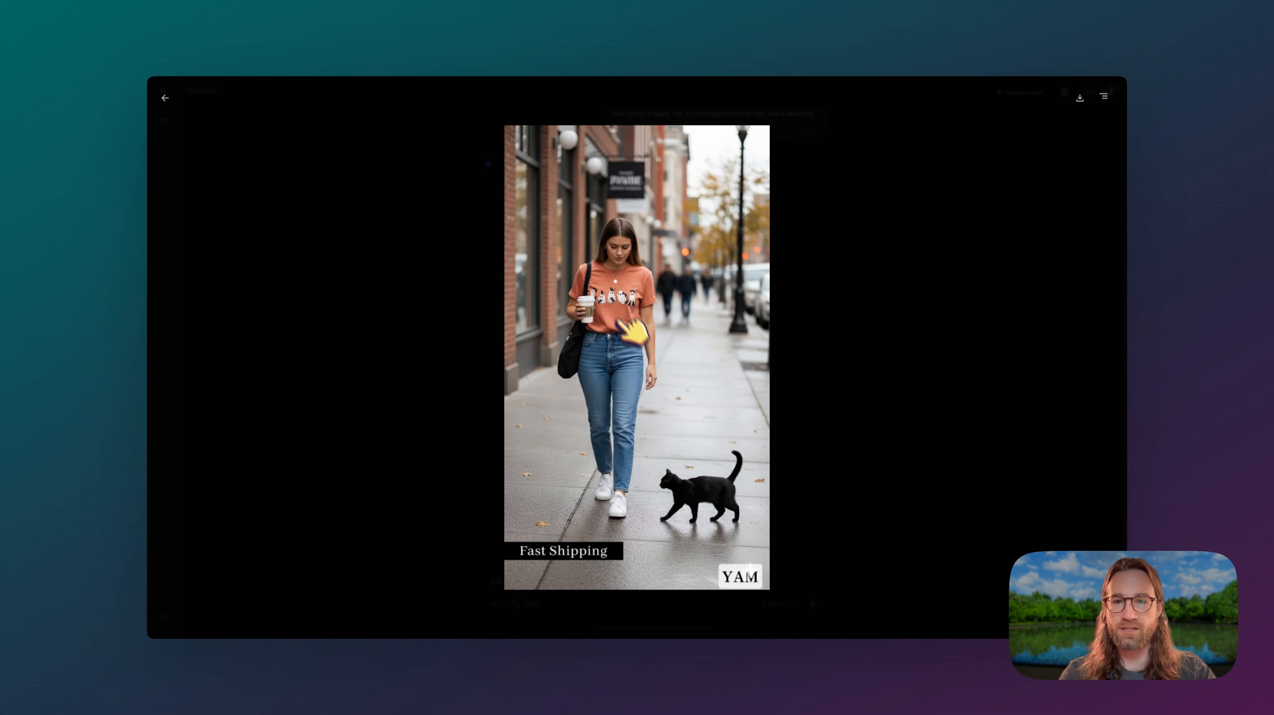
{"action": "left_click", "coordinate": [165, 97]}
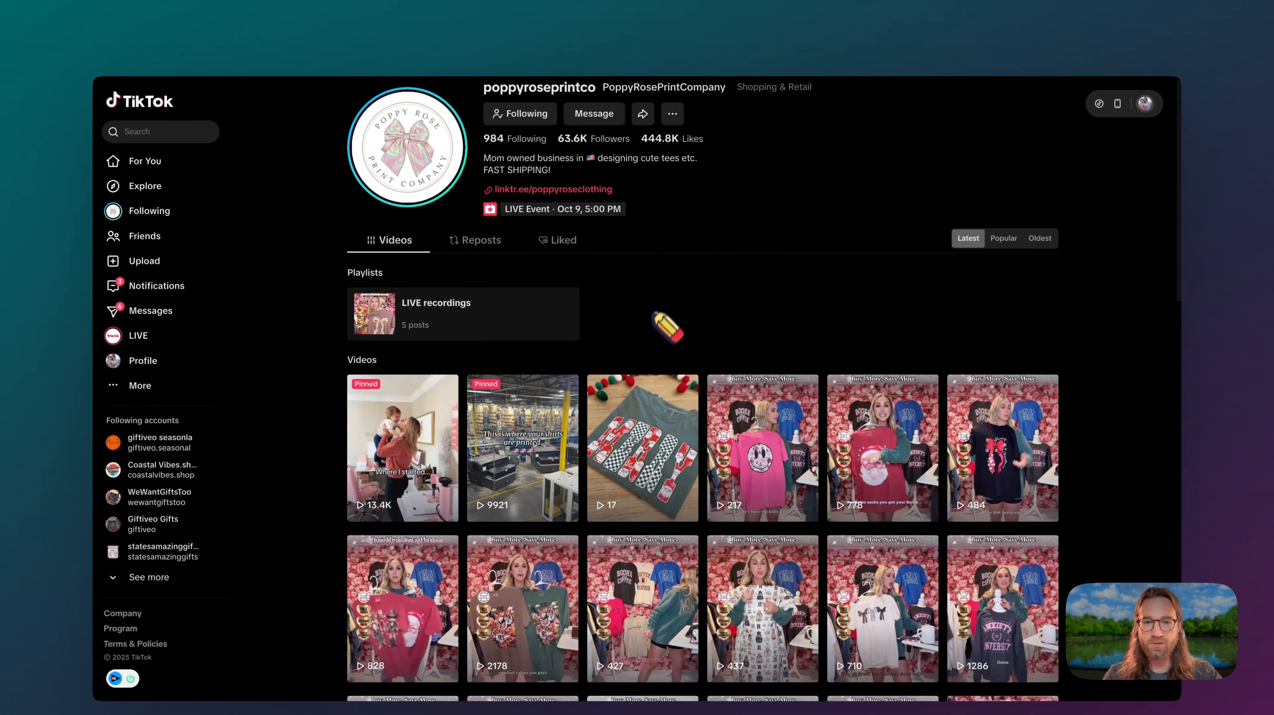
Browse PoppyRosePrintCompany's videos on TikTok and view the one showing a woman crossing the street in a Coffee Weather sweatshirt
{"action": "scroll", "coordinate": [662, 327], "scroll_direction": "down", "scroll_amount": 5}
{"action": "scroll", "coordinate": [663, 363], "scroll_direction": "down", "scroll_amount": 10}
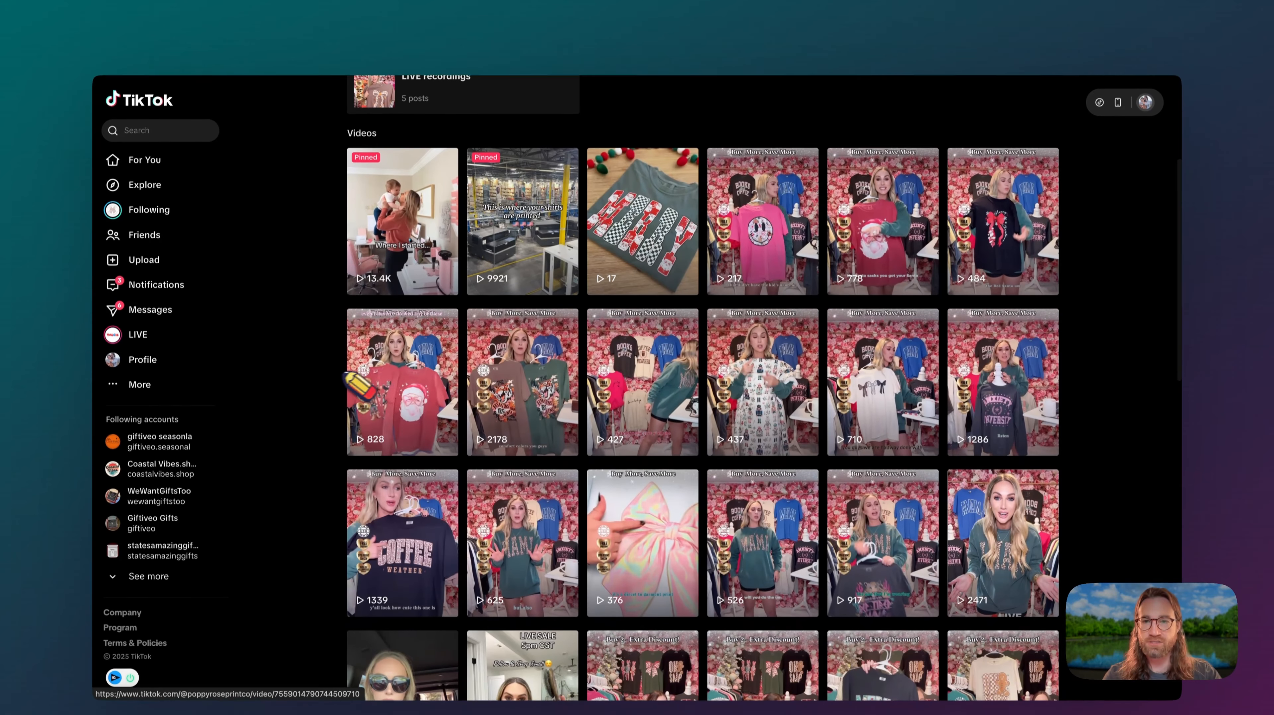
{"action": "scroll", "coordinate": [359, 363], "scroll_direction": "down", "scroll_amount": 10}
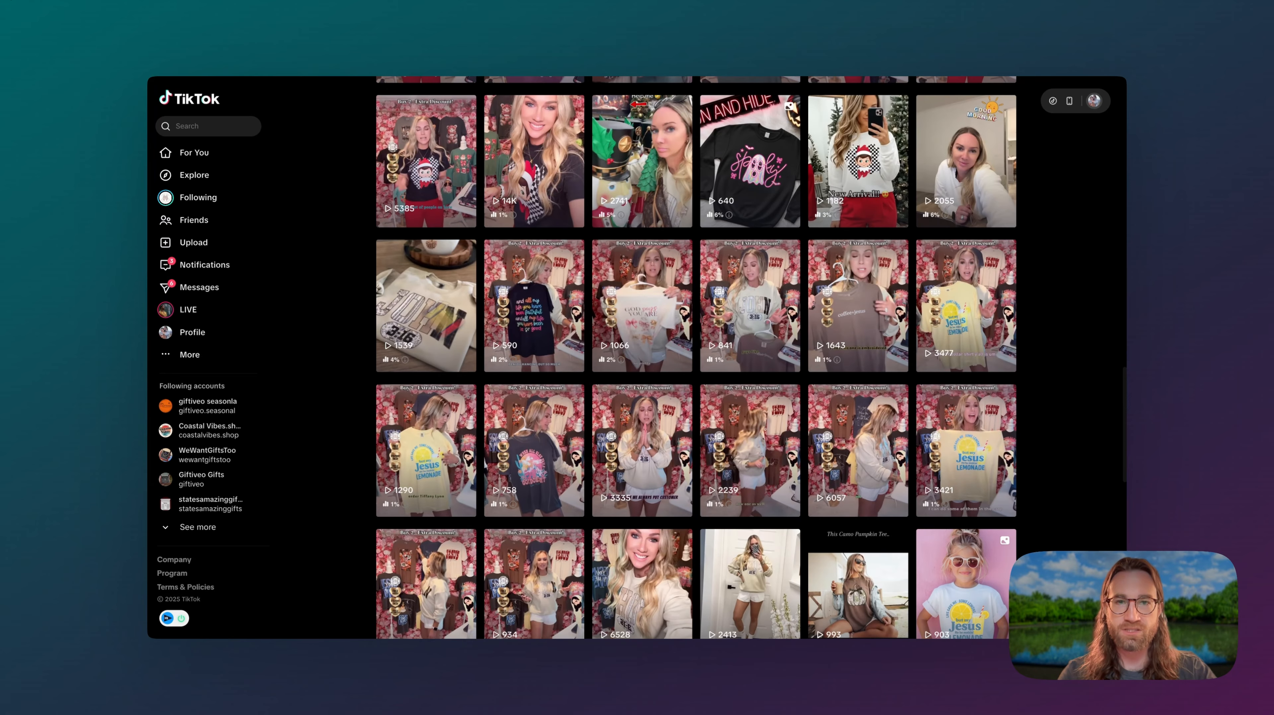
{"action": "scroll", "coordinate": [1091, 364], "scroll_direction": "down", "scroll_amount": 5}
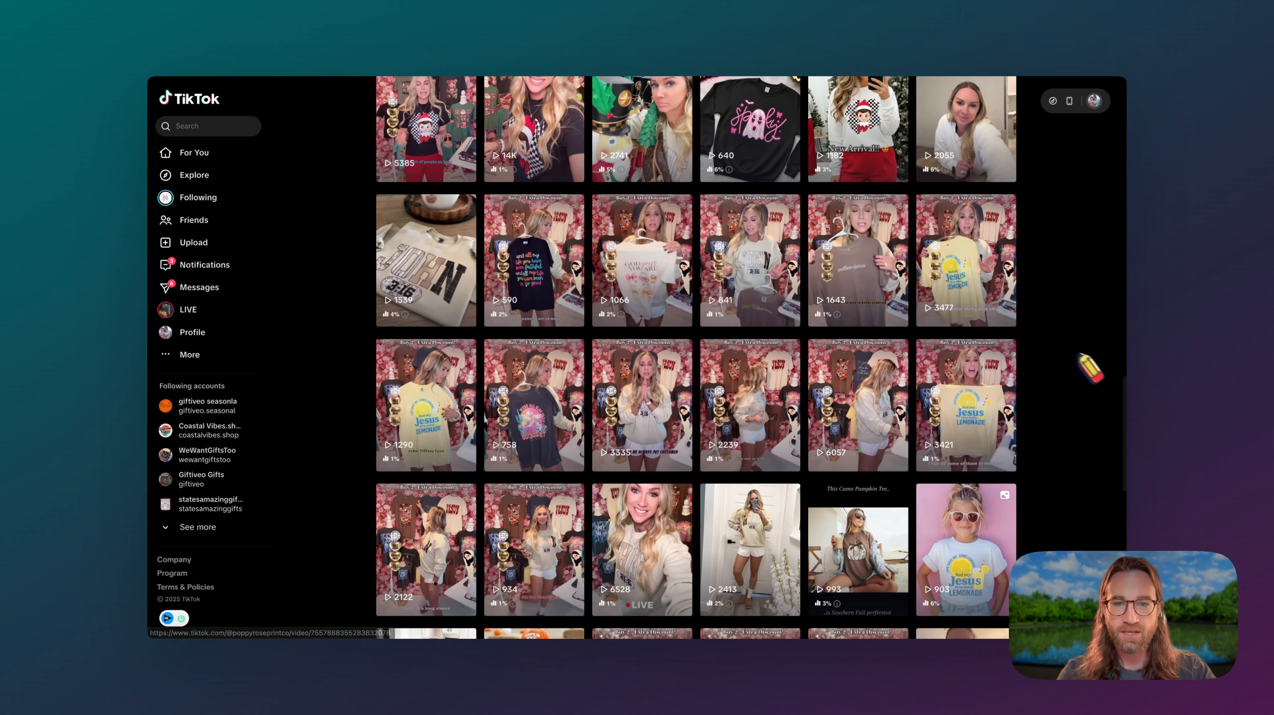
{"action": "scroll", "coordinate": [1056, 369], "scroll_direction": "down", "scroll_amount": 15}
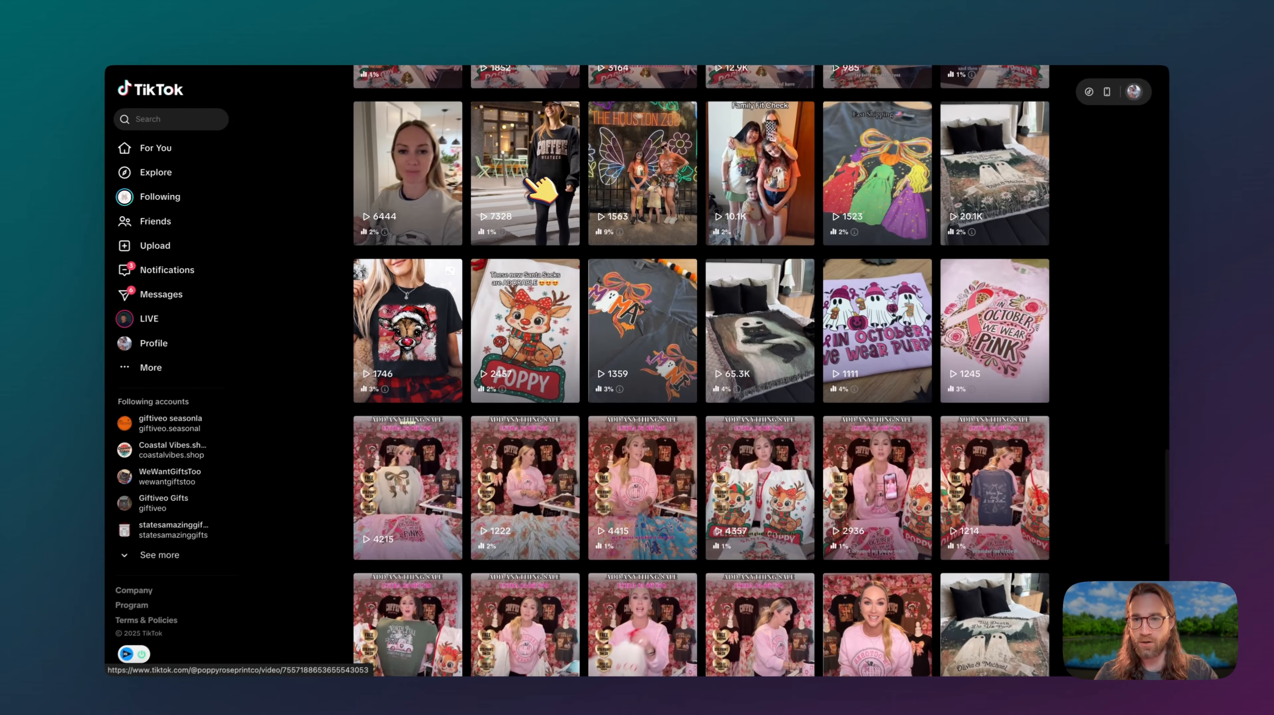
{"action": "left_click", "coordinate": [536, 184]}
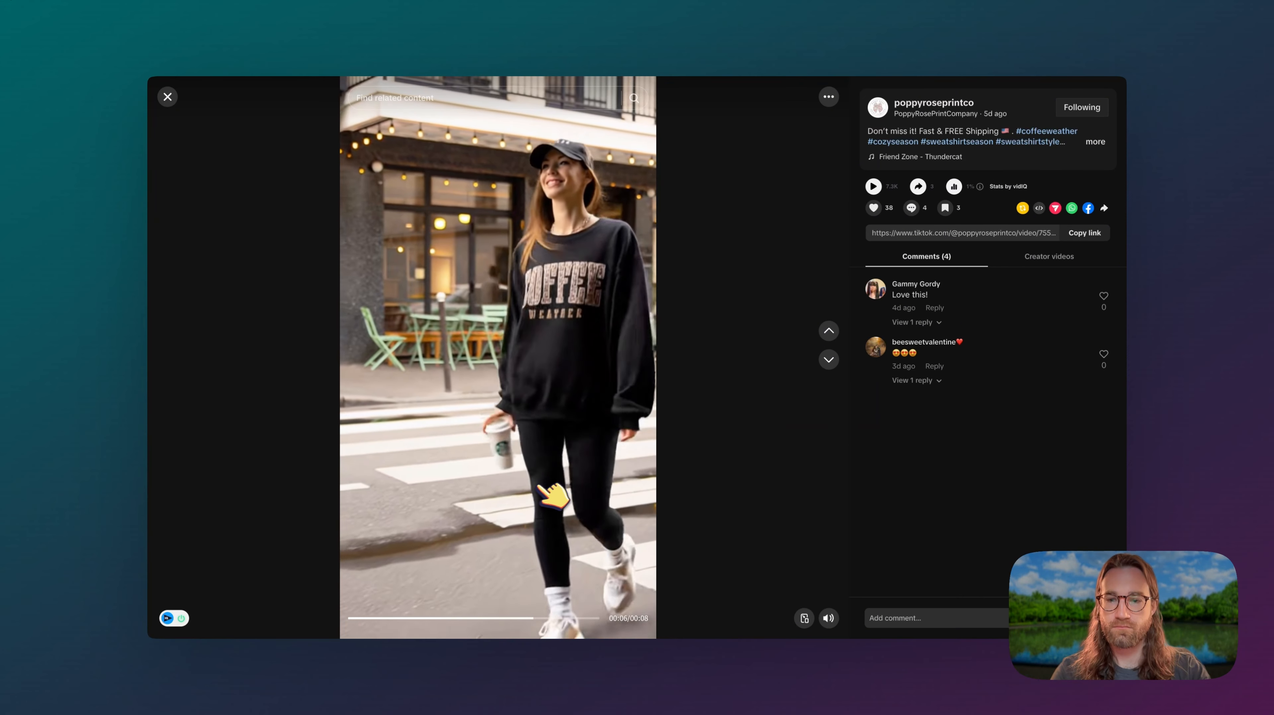
{"action": "left_click", "coordinate": [523, 504]}
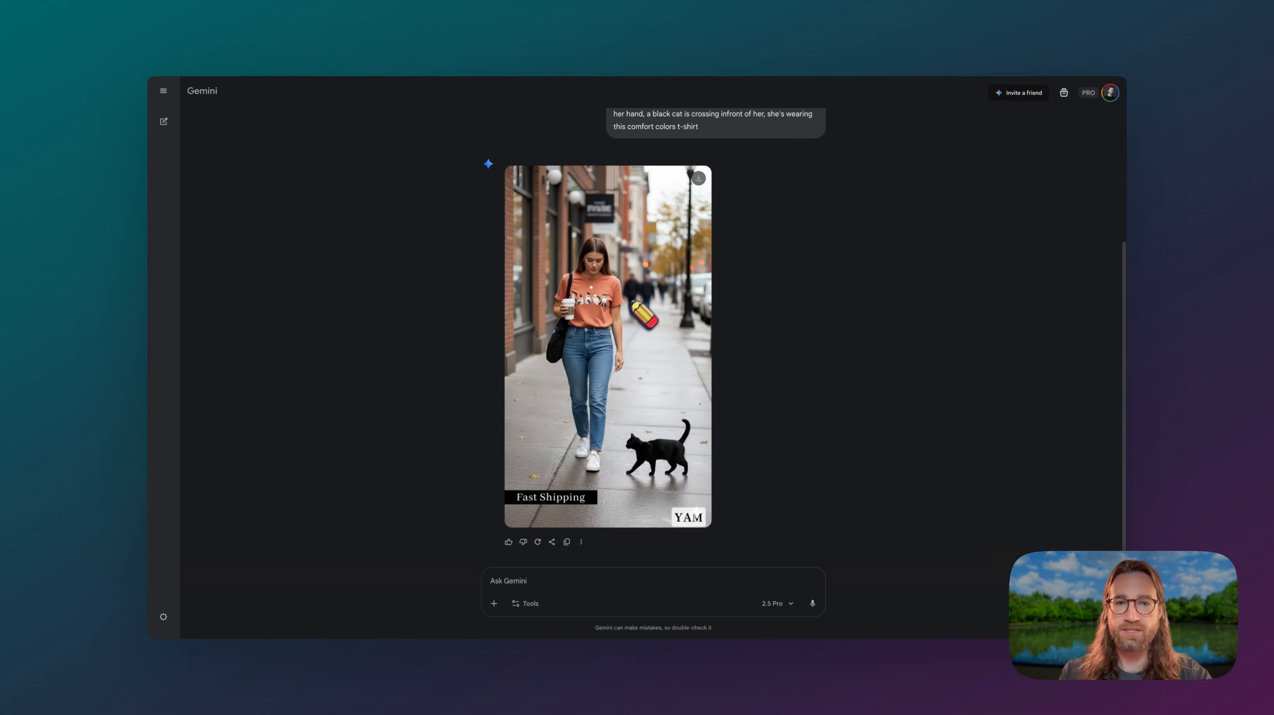
Switch to Gemini, download the street mockup of the woman with the black cat, and start a new chat
{"action": "left_click", "coordinate": [699, 178]}
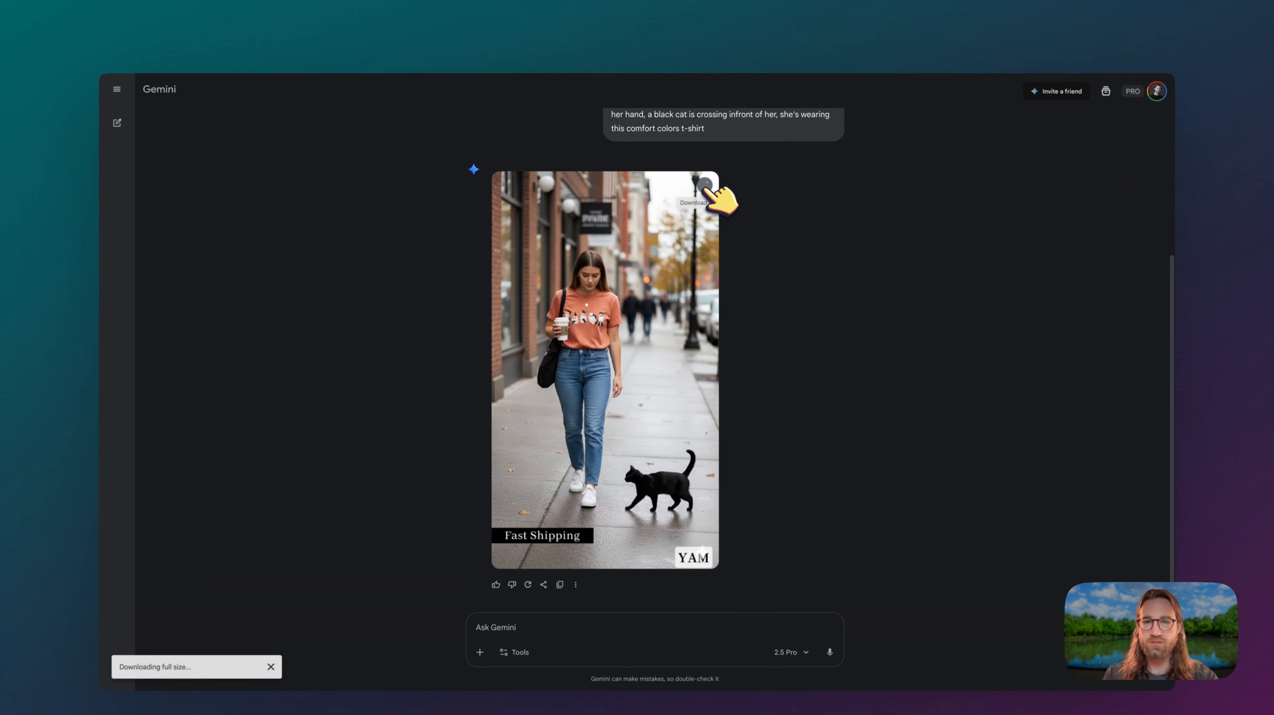
{"action": "left_click", "coordinate": [120, 125]}
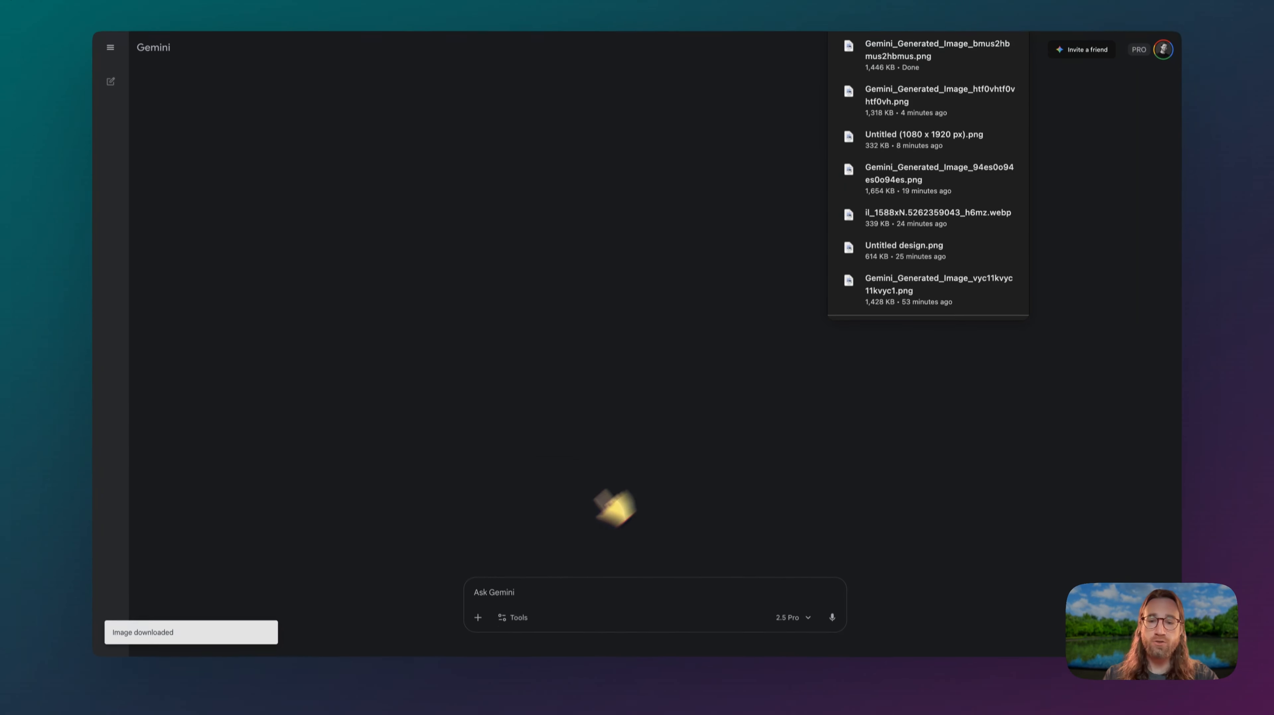
Generate a Veo video from the street mockup, with the woman walking and stopping to pet the cat while the camera zooms slightly on her t-shirt
{"action": "left_click", "coordinate": [519, 607]}
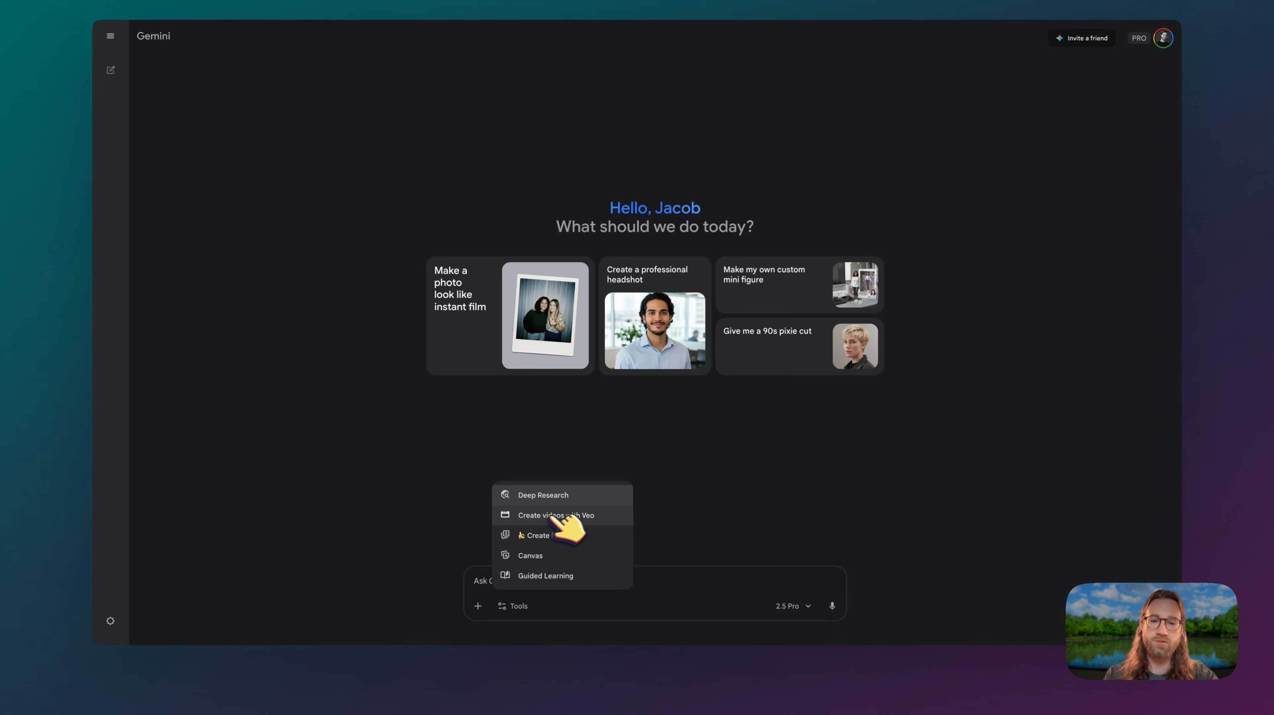
{"action": "left_click", "coordinate": [573, 517]}
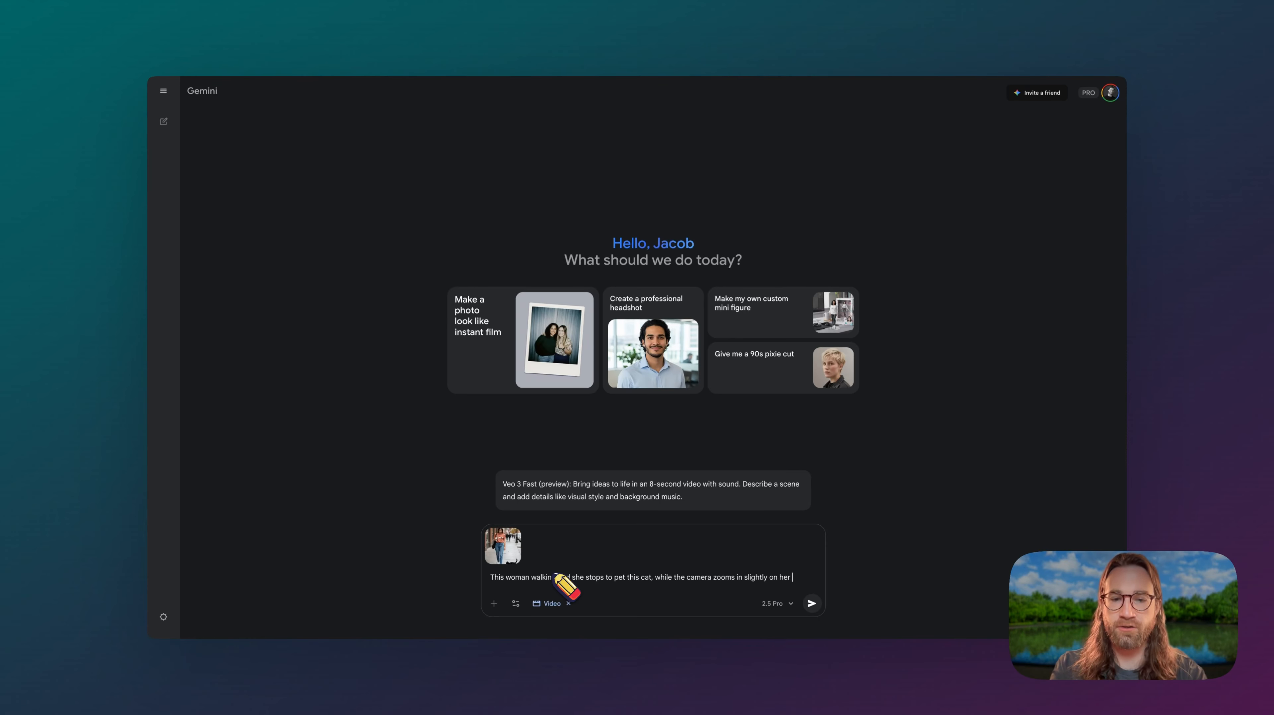
{"action": "type", "text": "hirt"}
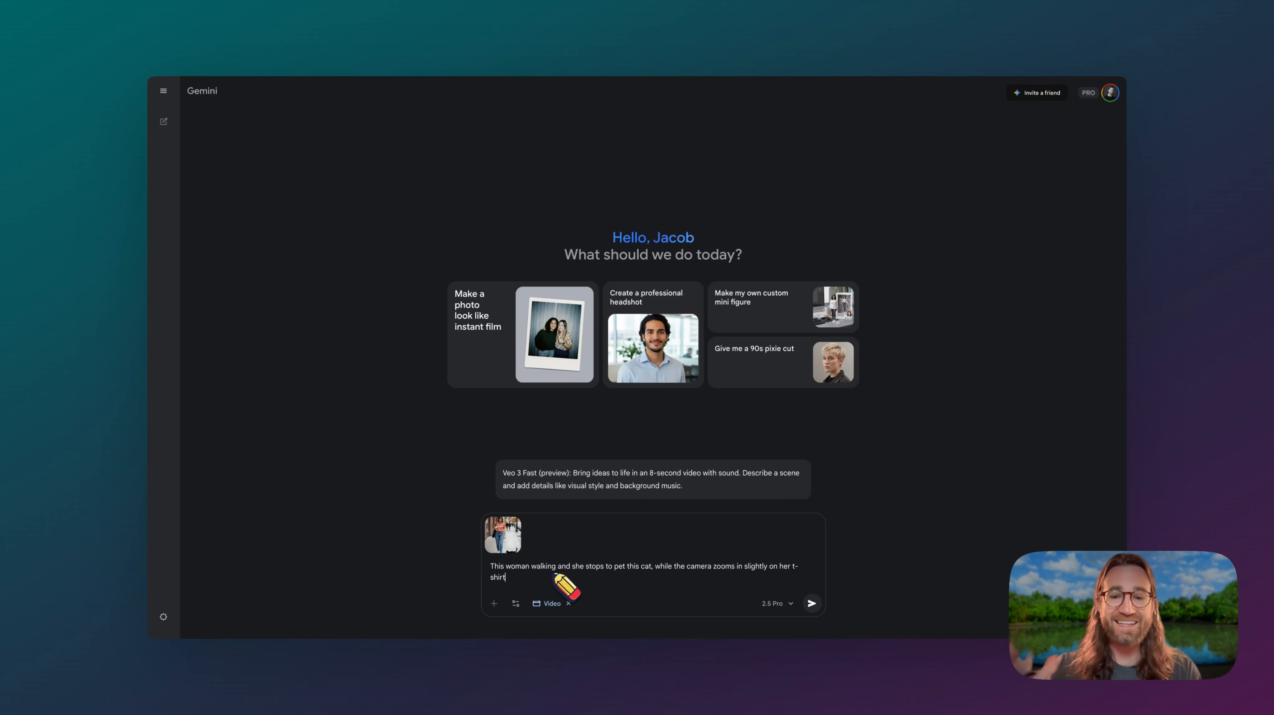
{"action": "key", "text": "Return"}
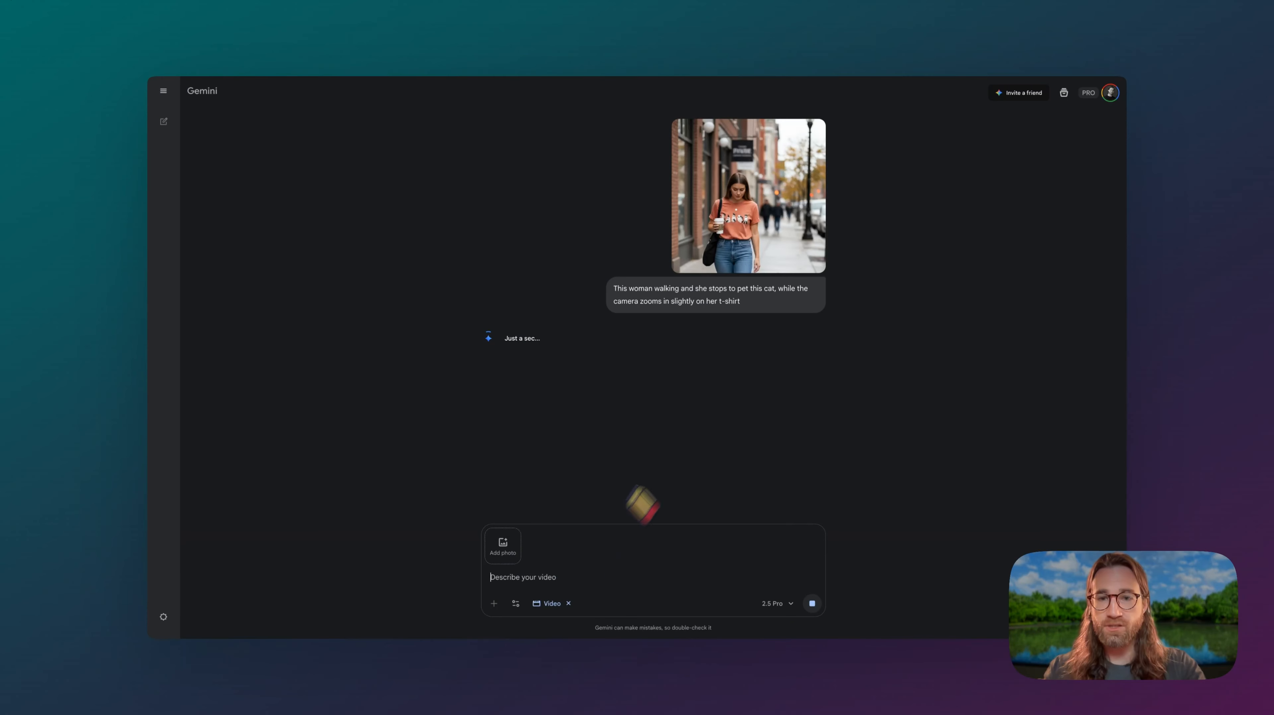
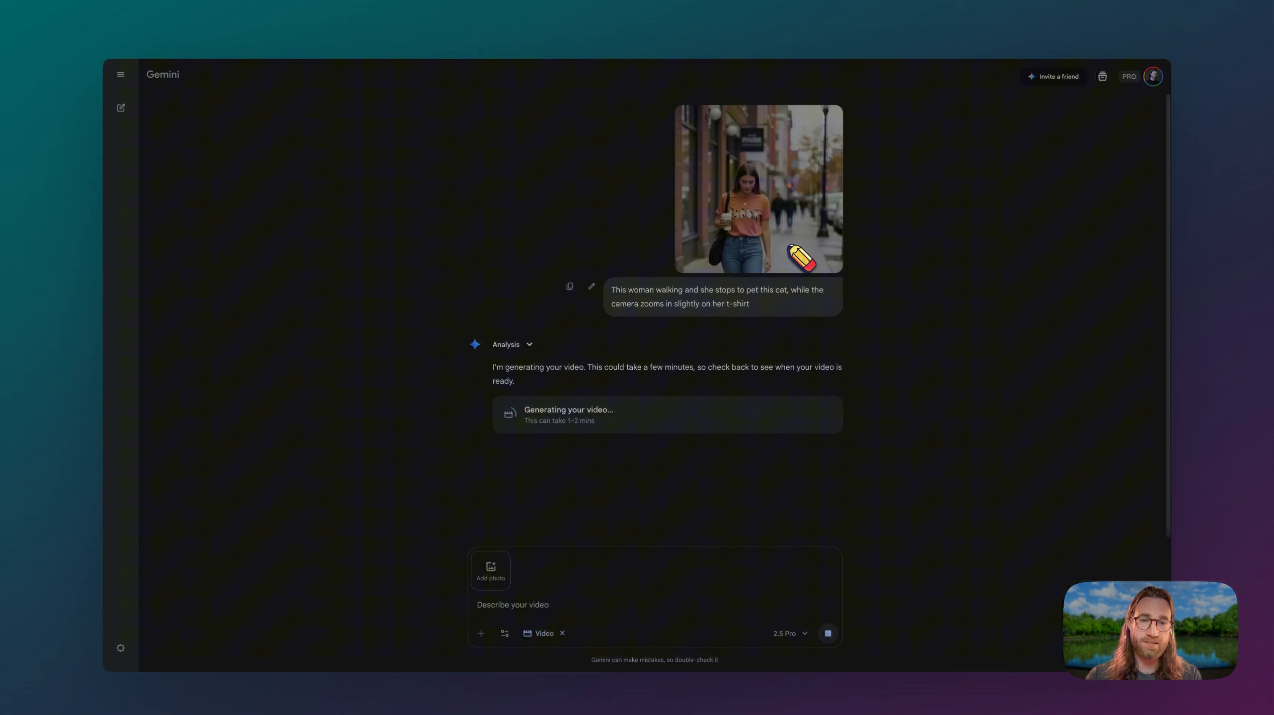
Play the generated Veo video and review the woman's walk, the cat, and the zoom on her ghost t-shirt
{"action": "left_click", "coordinate": [788, 258]}
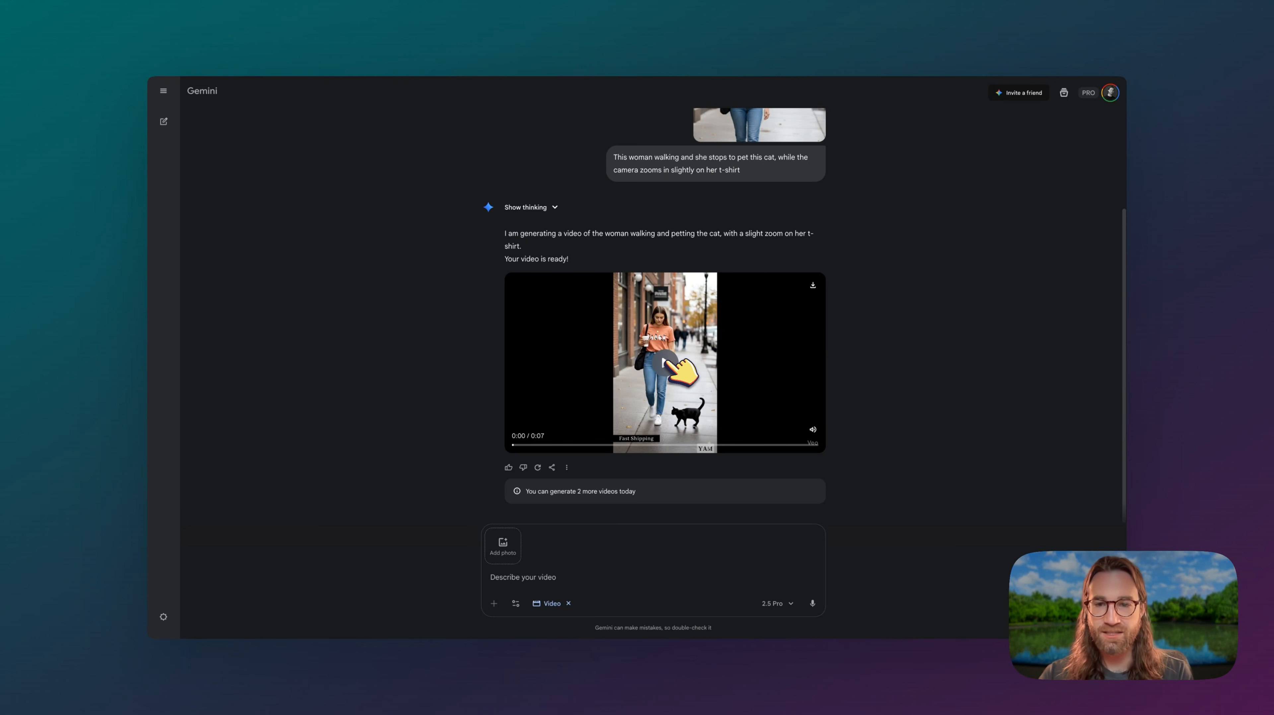
{"action": "left_click", "coordinate": [665, 362]}
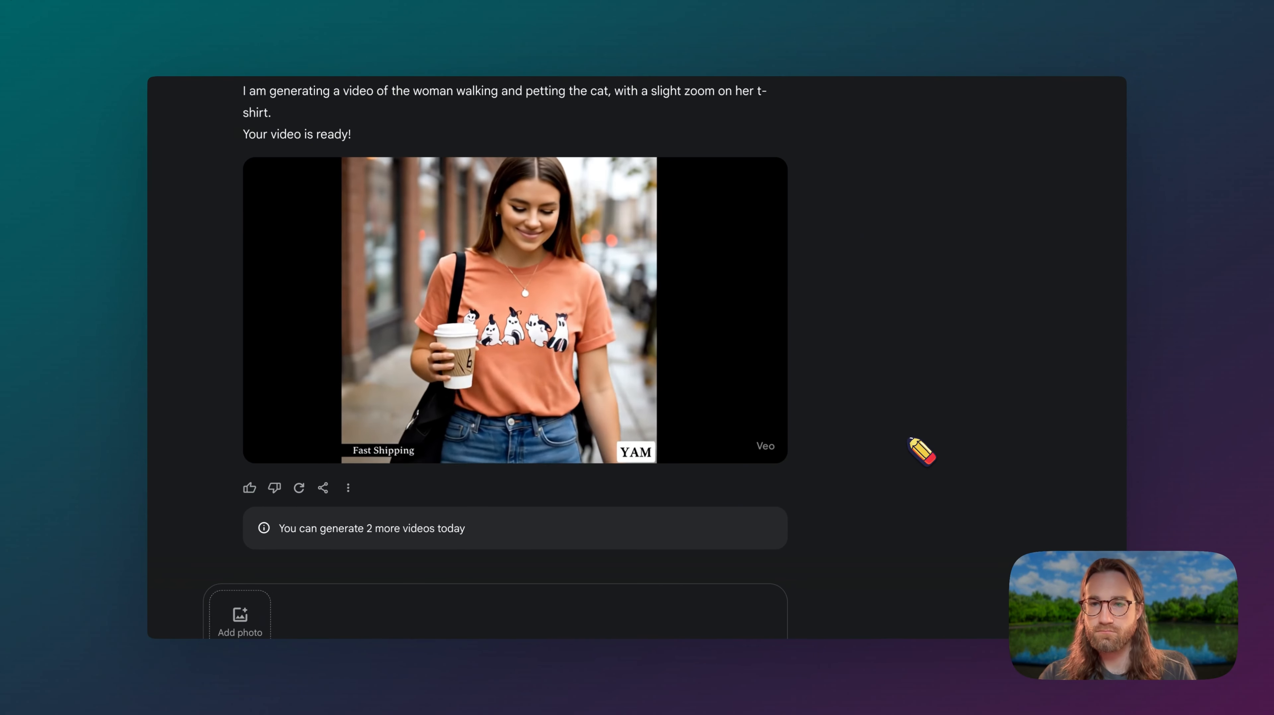
{"action": "left_click", "coordinate": [541, 313]}
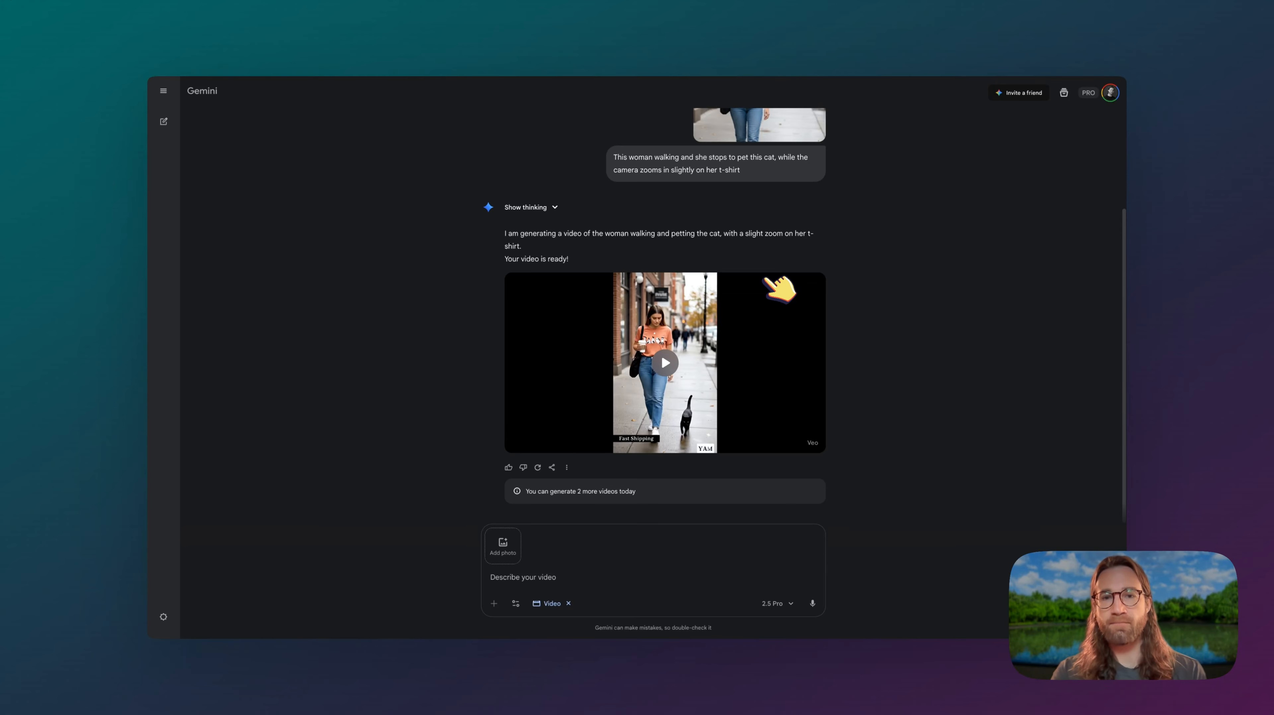
{"action": "scroll", "coordinate": [766, 279], "scroll_direction": "up", "scroll_amount": 3}
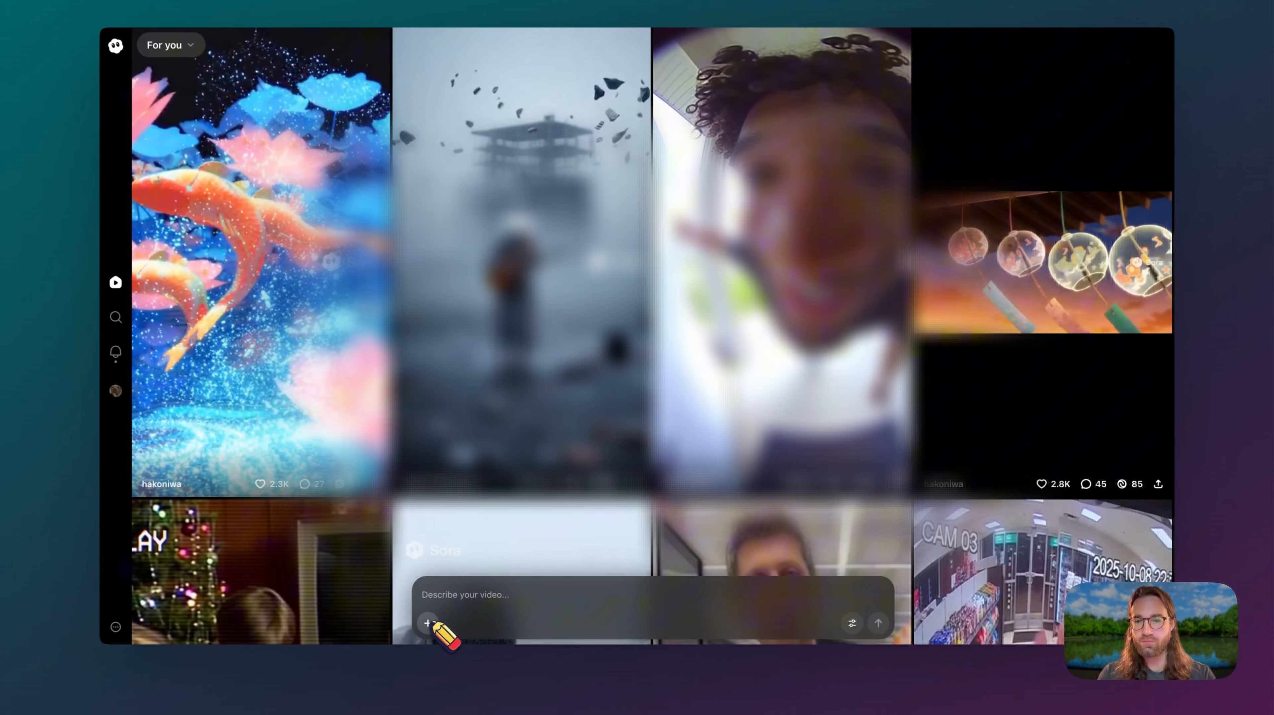
Generate a portrait Sora video from the street mockup, with the woman walking and stopping to pet the cat while the camera zooms on her t-shirt
{"action": "left_click", "coordinate": [446, 619]}
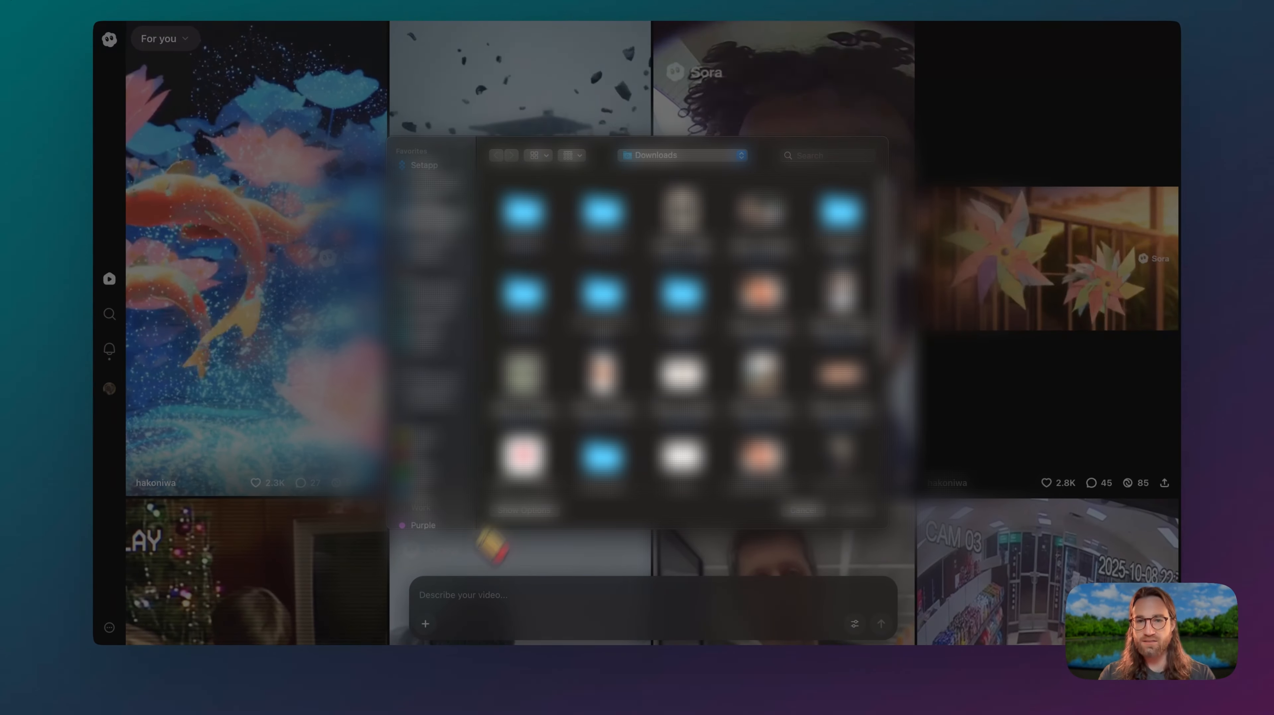
{"action": "double_click", "coordinate": [838, 292]}
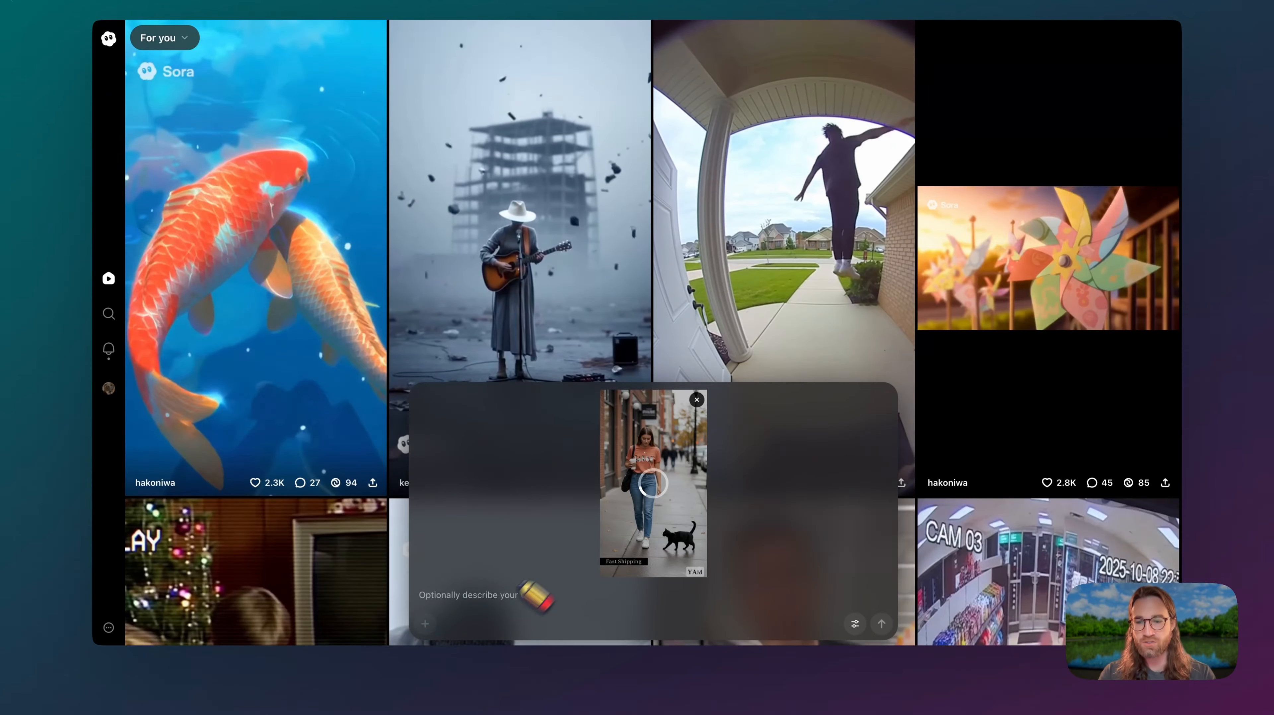
{"action": "right_click", "coordinate": [496, 596]}
{"action": "left_click", "coordinate": [468, 581]}
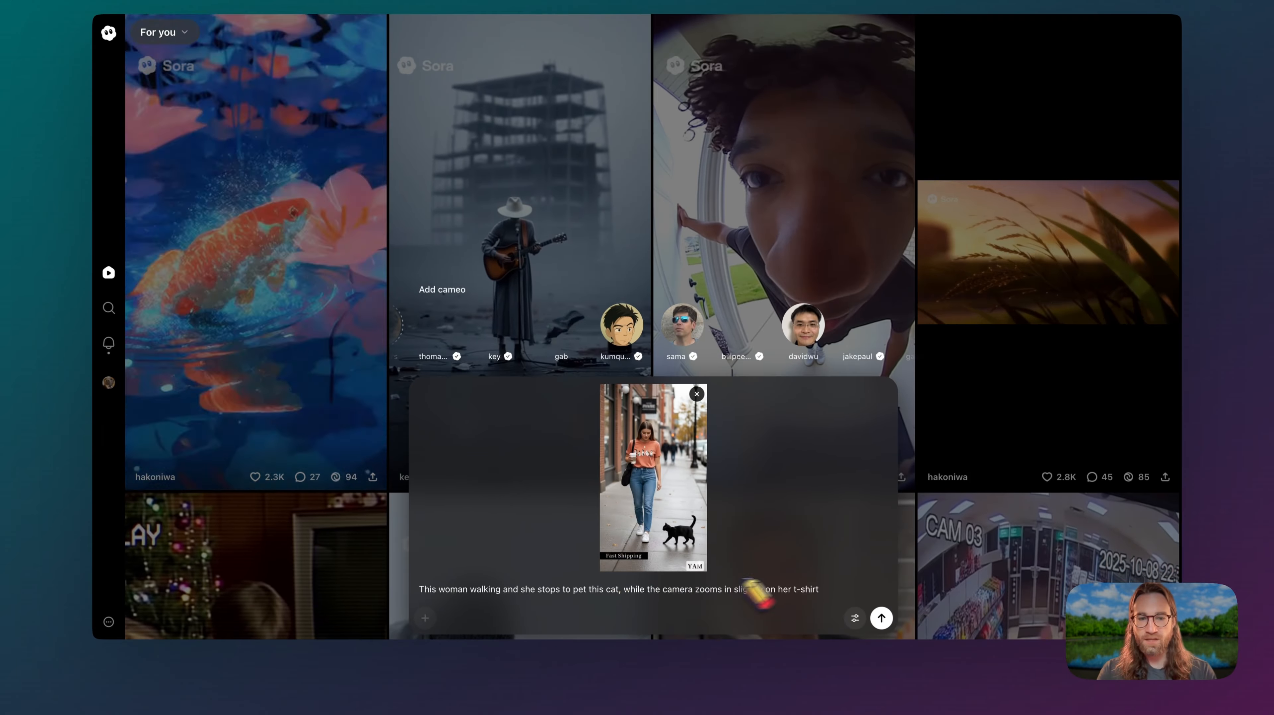
{"action": "left_click", "coordinate": [855, 629]}
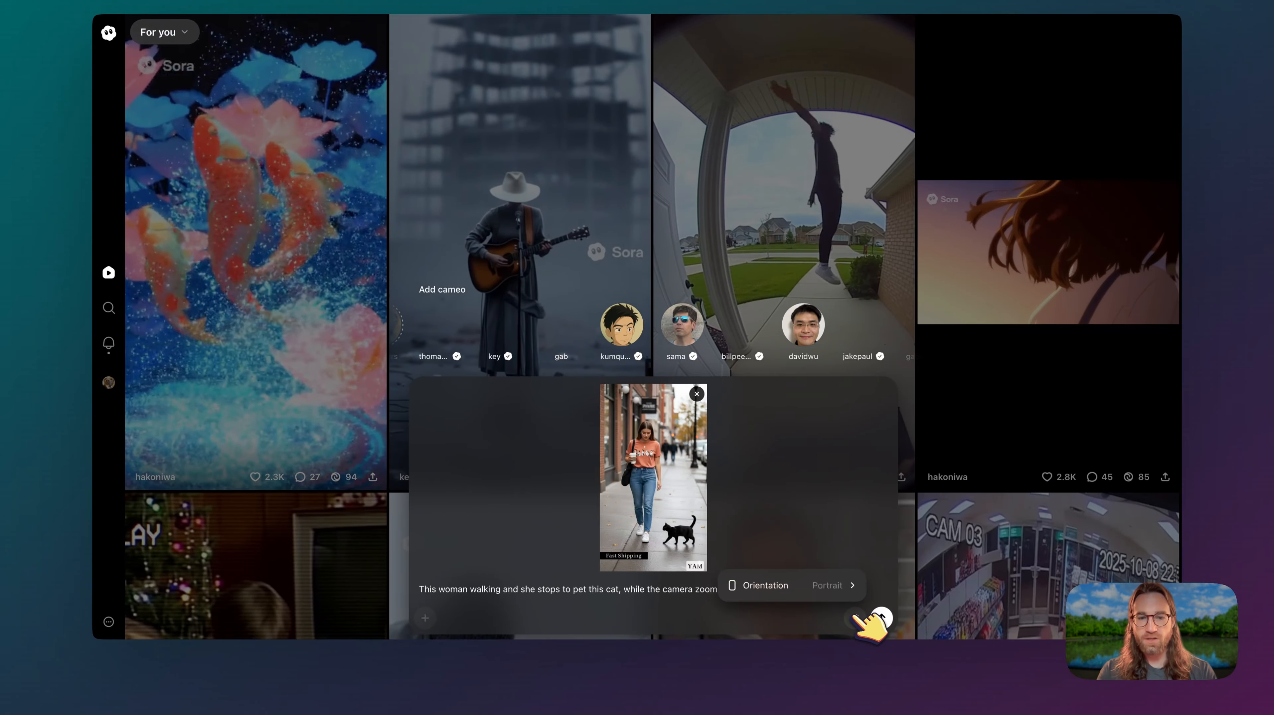
{"action": "mouse_move", "coordinate": [821, 595]}
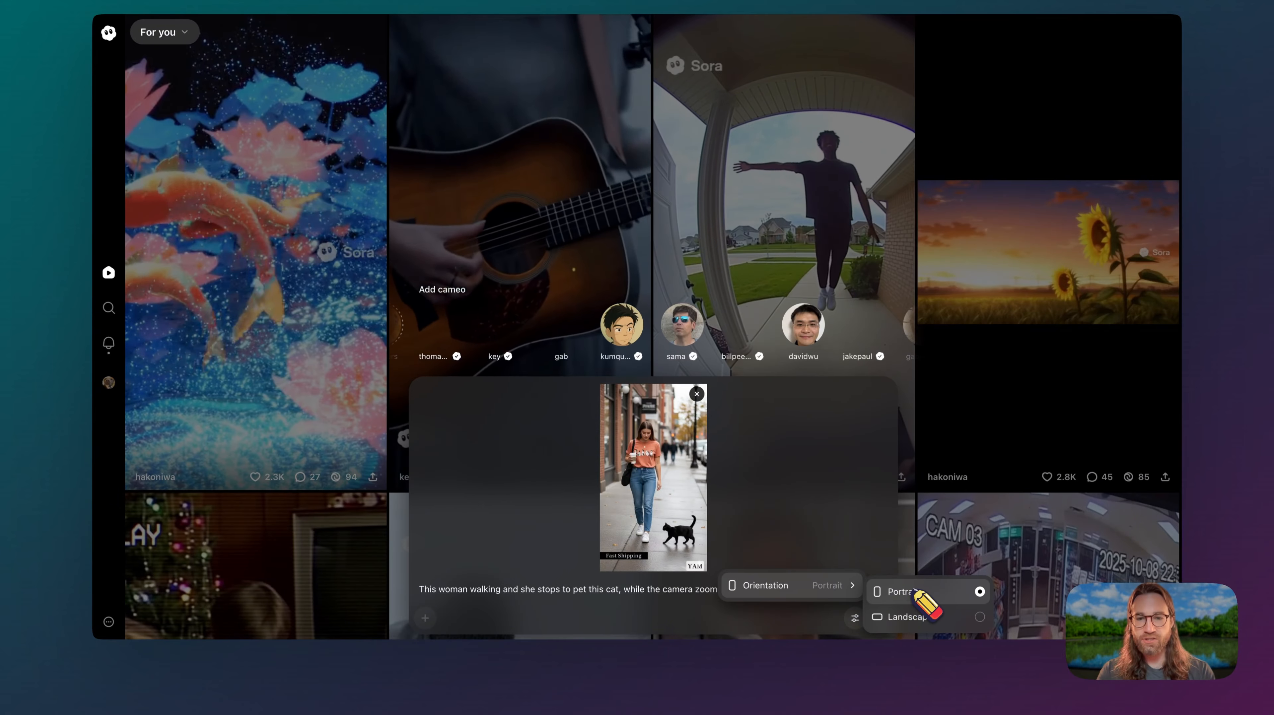
{"action": "left_click", "coordinate": [883, 618]}
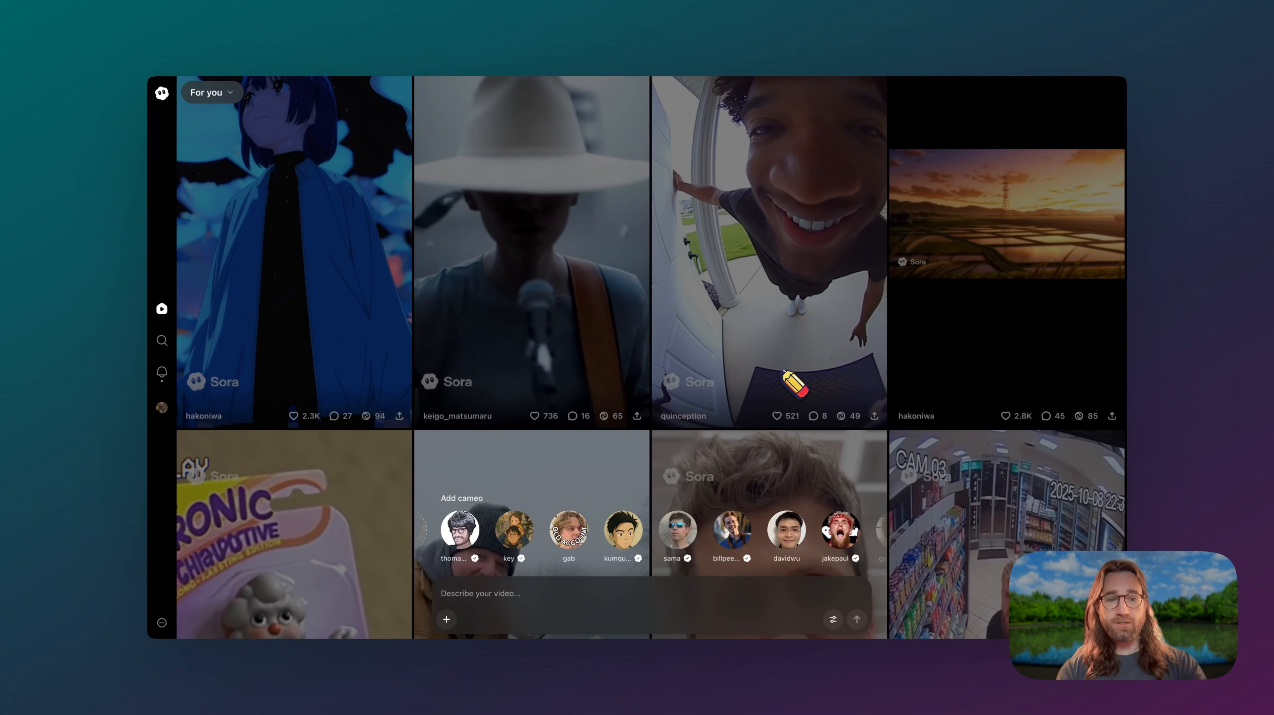
{"action": "scroll", "coordinate": [784, 378], "scroll_direction": "down", "scroll_amount": 2}
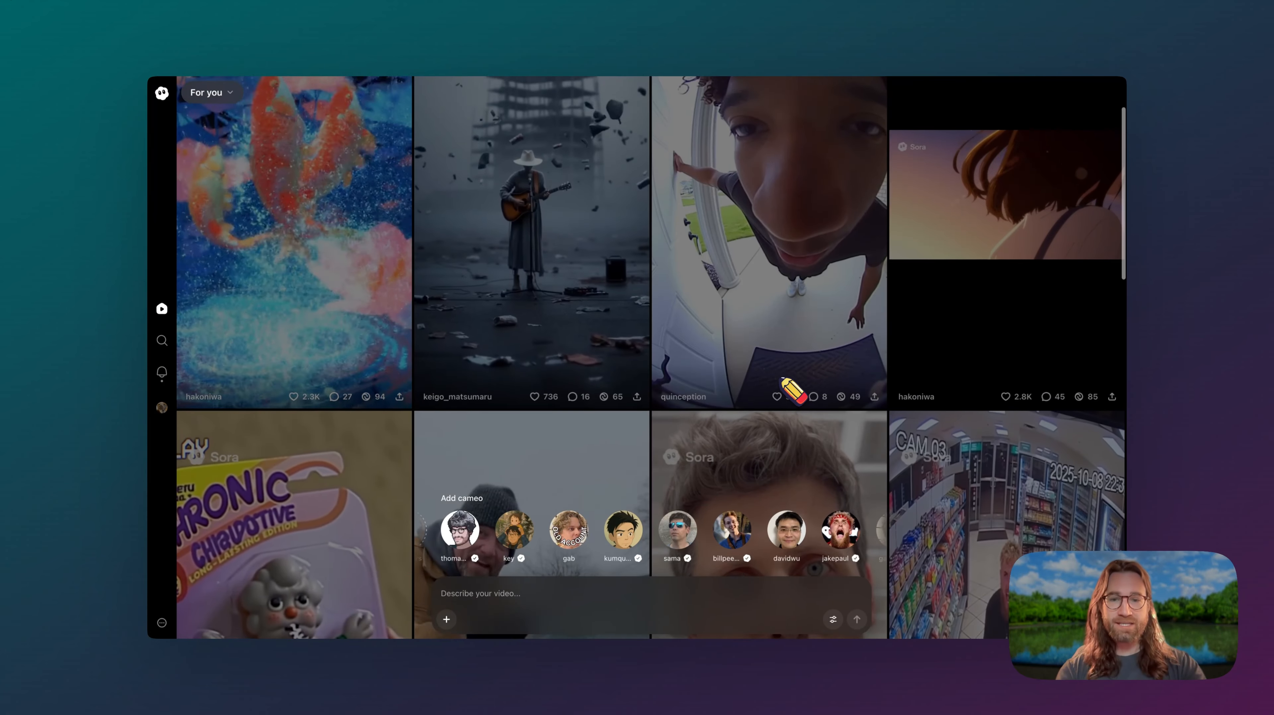
{"action": "scroll", "coordinate": [798, 385], "scroll_direction": "down", "scroll_amount": 5}
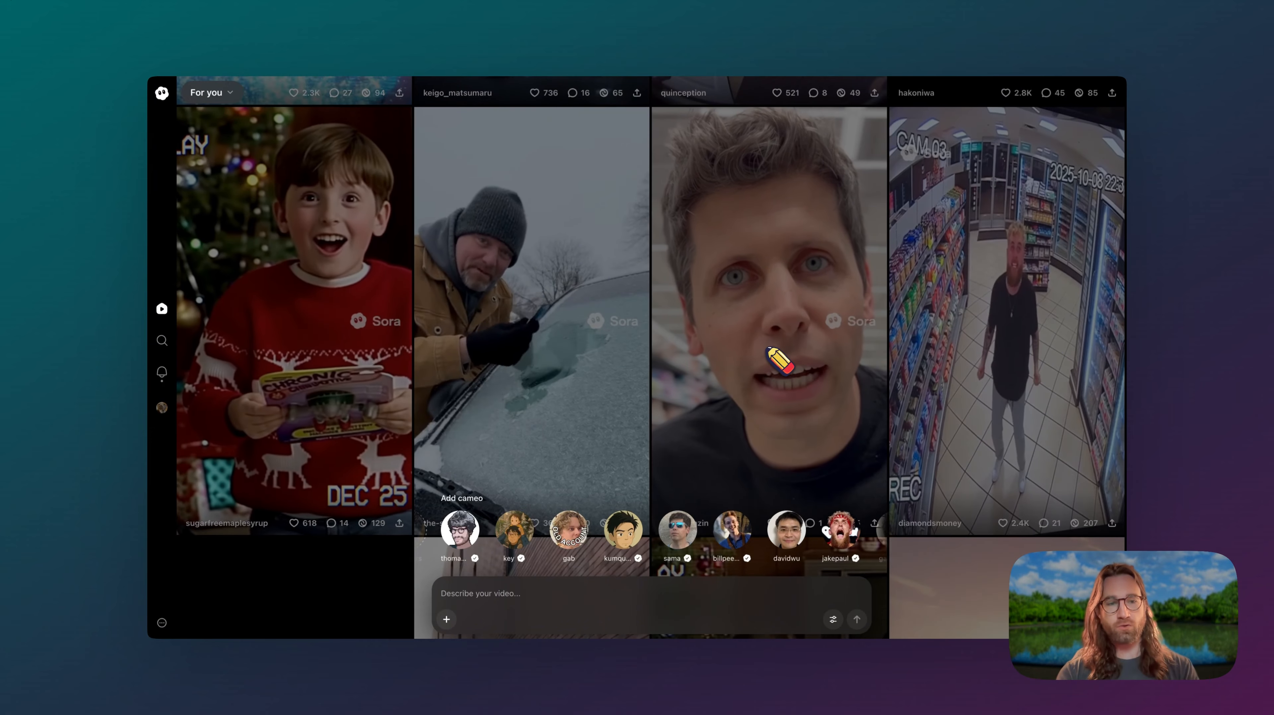
{"action": "scroll", "coordinate": [779, 360], "scroll_direction": "down", "scroll_amount": 10}
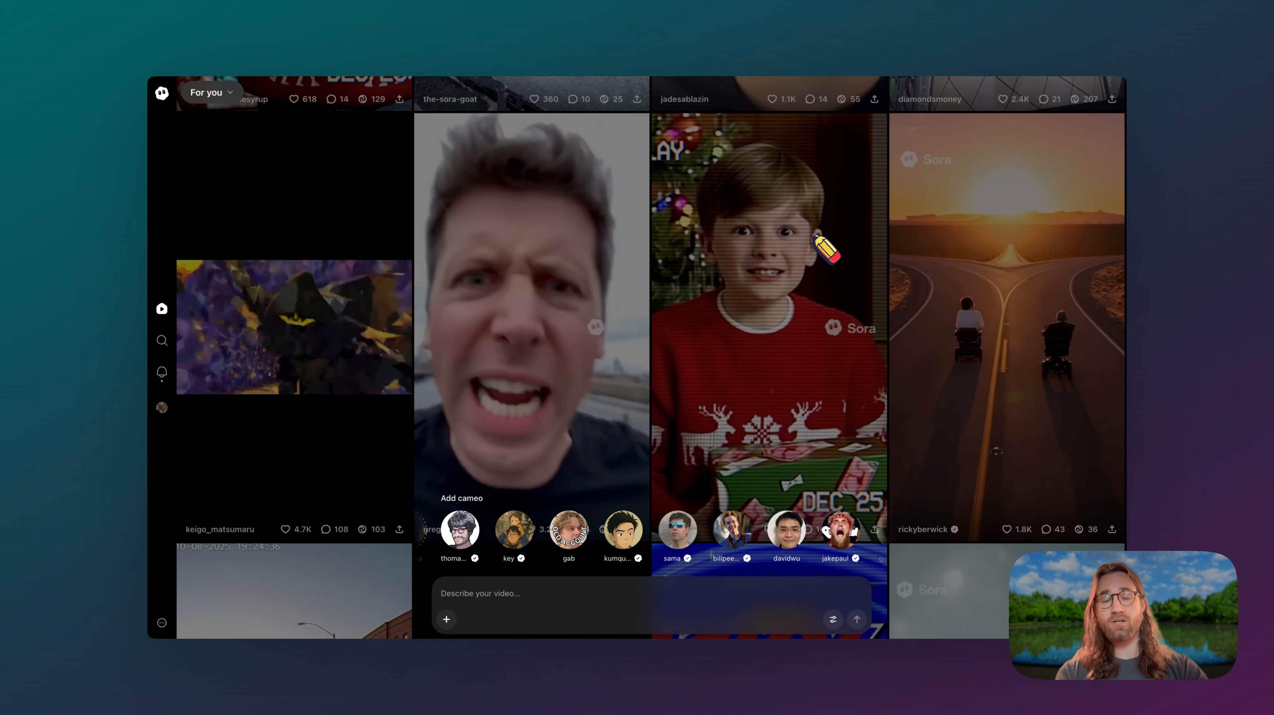
{"action": "scroll", "coordinate": [831, 248], "scroll_direction": "up", "scroll_amount": 3}
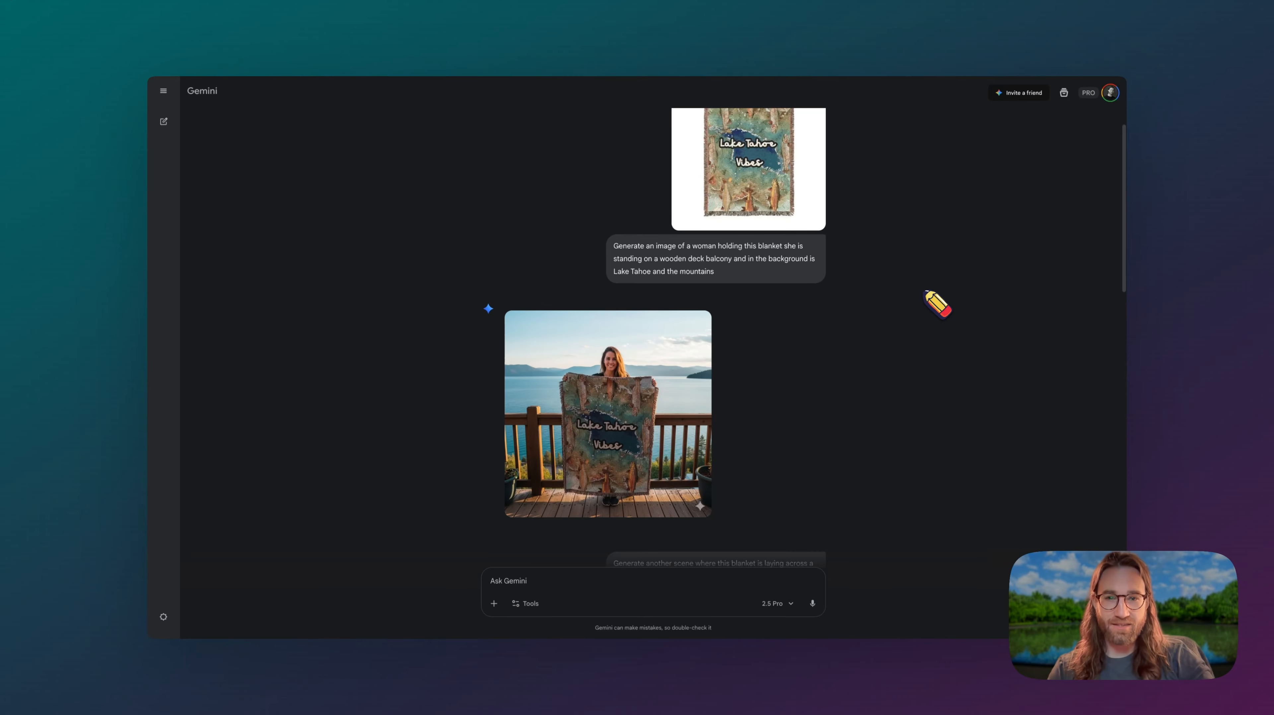
In the Gemini blanket chat, examine the uploaded Lake Tahoe Vibes blanket image enlarged, along with the prompt for a woman holding it on a balcony
{"action": "scroll", "coordinate": [937, 303], "scroll_direction": "up", "scroll_amount": 1}
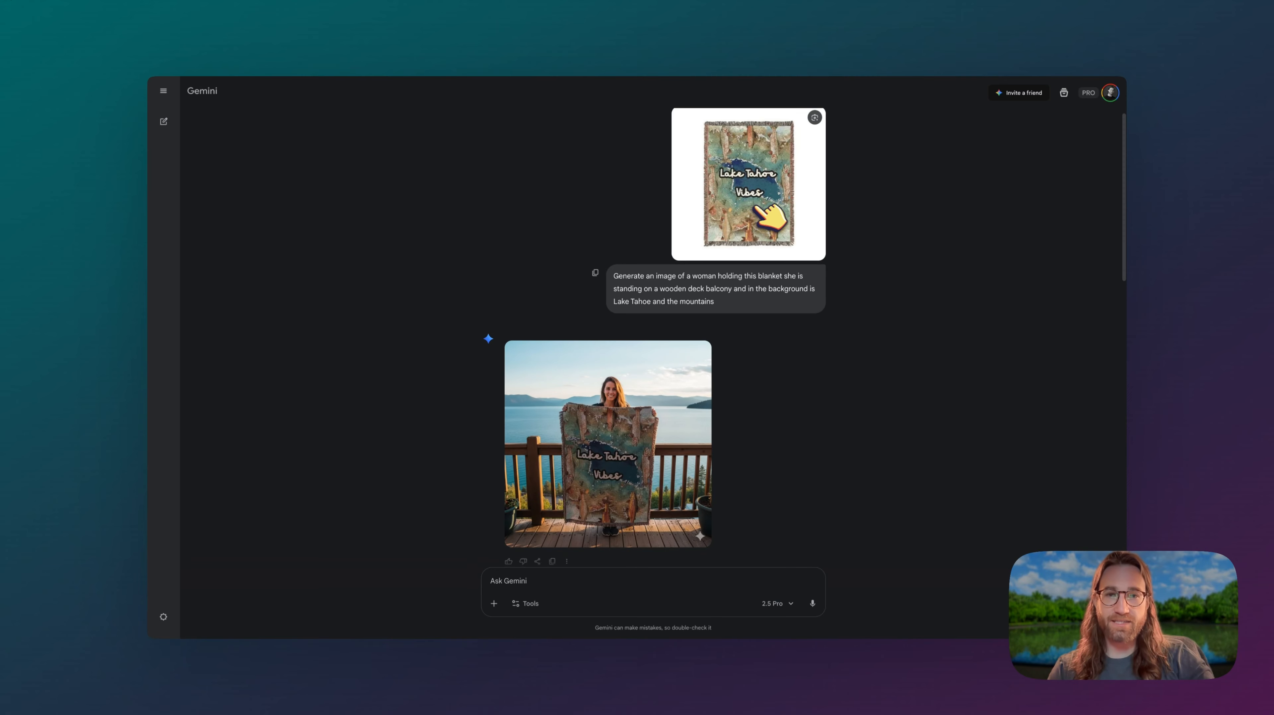
{"action": "scroll", "coordinate": [814, 246], "scroll_direction": "down", "scroll_amount": 1}
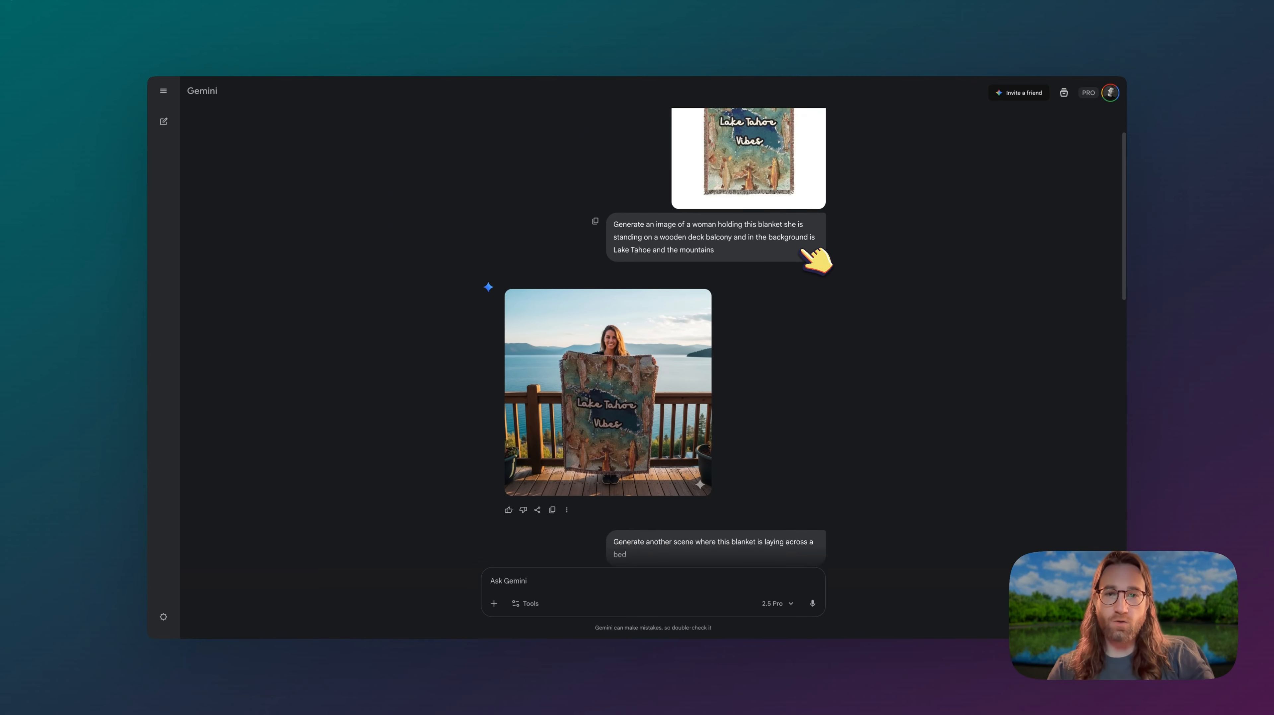
{"action": "scroll", "coordinate": [801, 249], "scroll_direction": "up", "scroll_amount": 1}
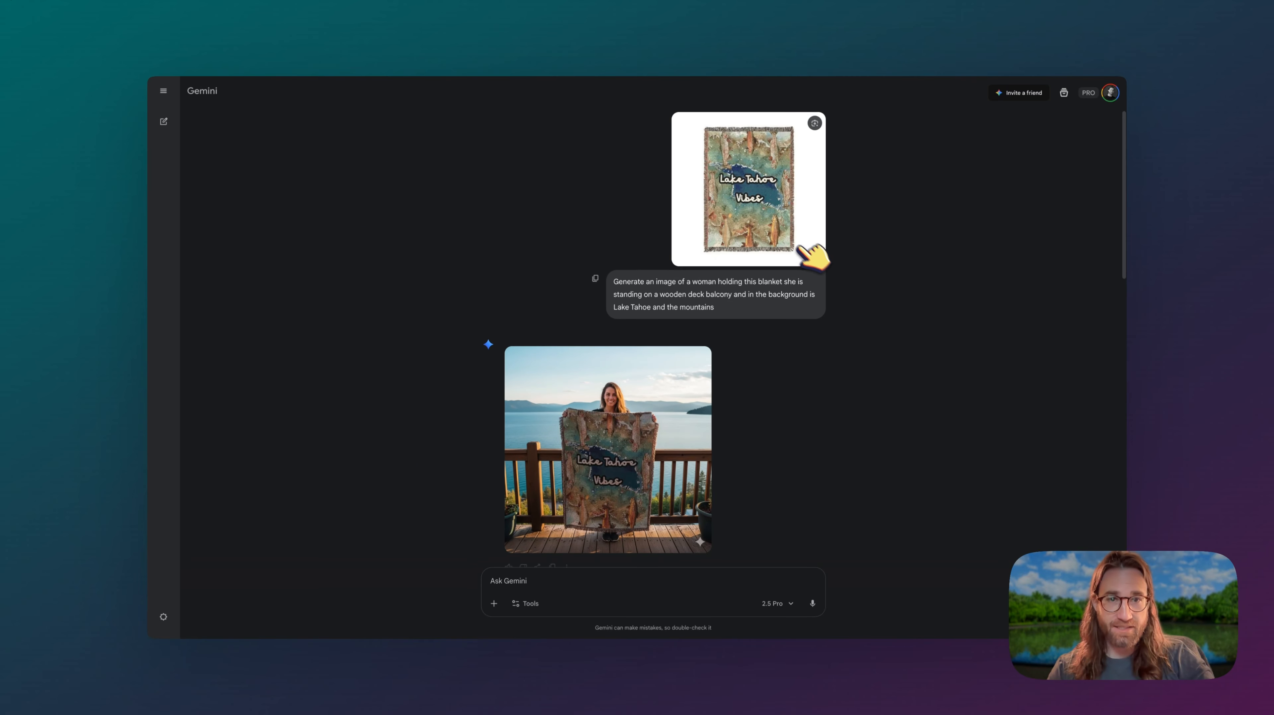
{"action": "left_click", "coordinate": [763, 206]}
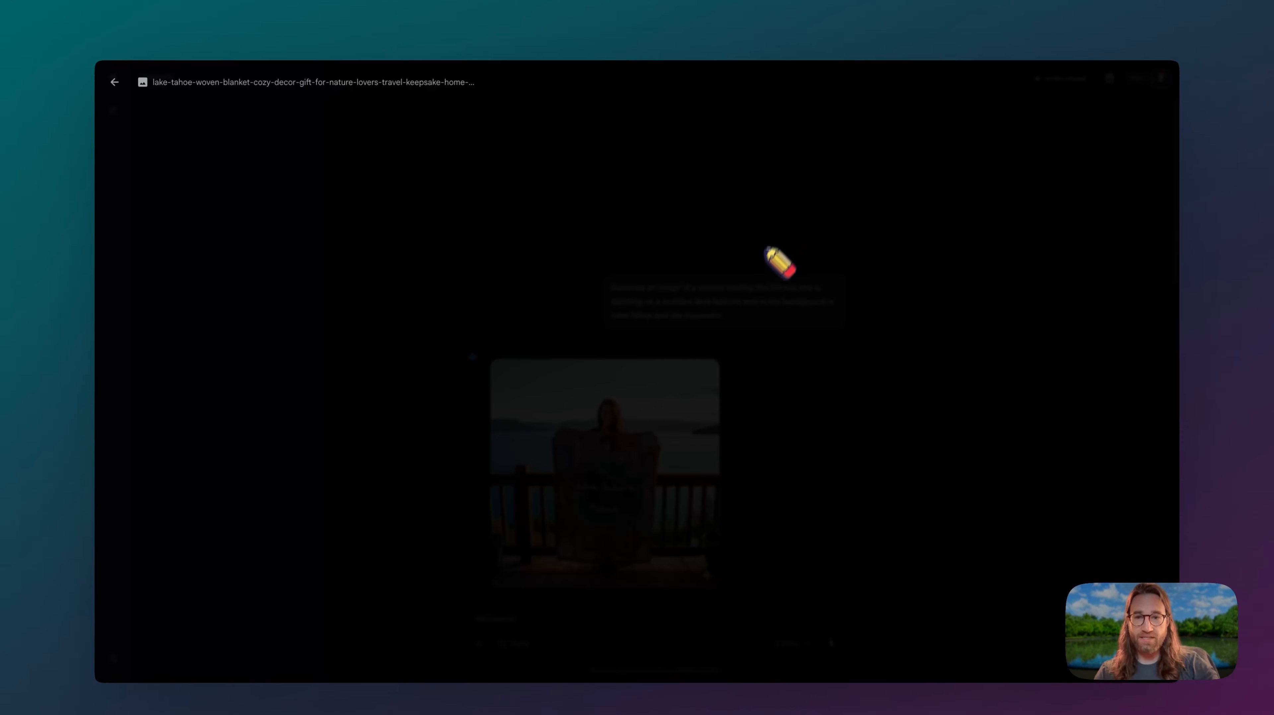
{"action": "left_click", "coordinate": [935, 394]}
{"action": "scroll", "coordinate": [853, 341], "scroll_direction": "down", "scroll_amount": 1}
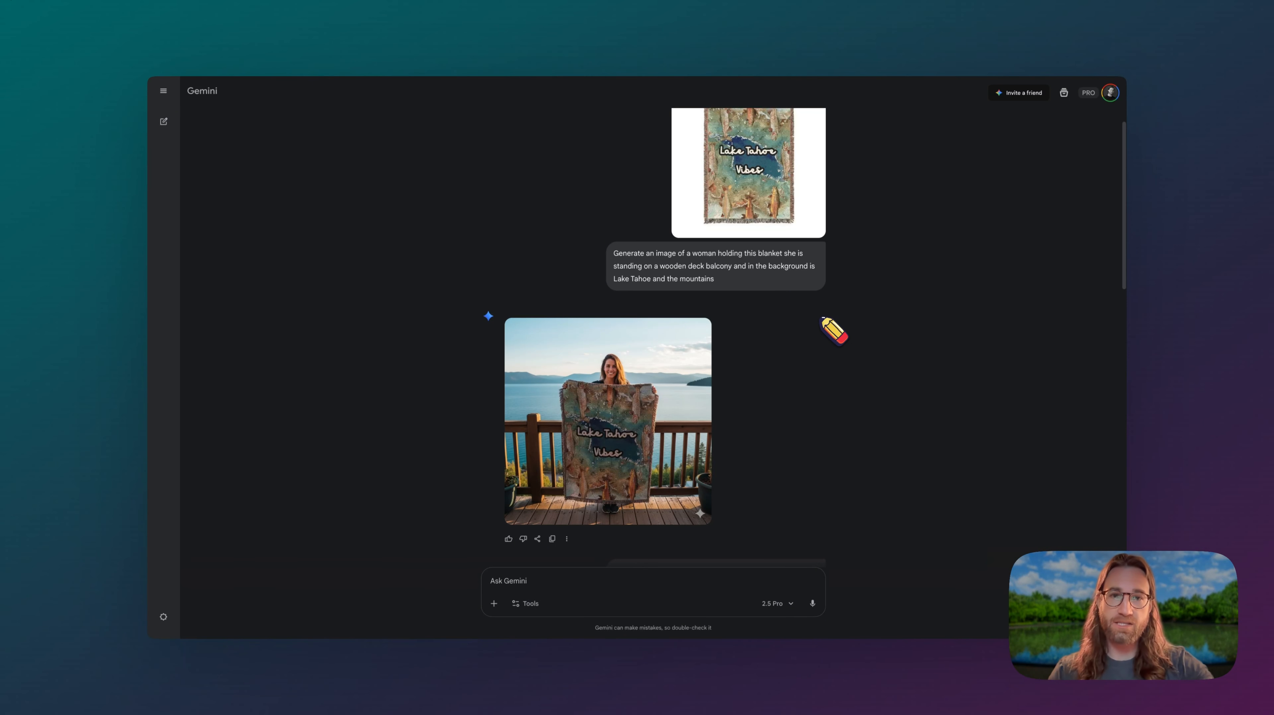
{"action": "scroll", "coordinate": [804, 278], "scroll_direction": "up", "scroll_amount": 1}
{"action": "scroll", "coordinate": [745, 243], "scroll_direction": "down", "scroll_amount": 1}
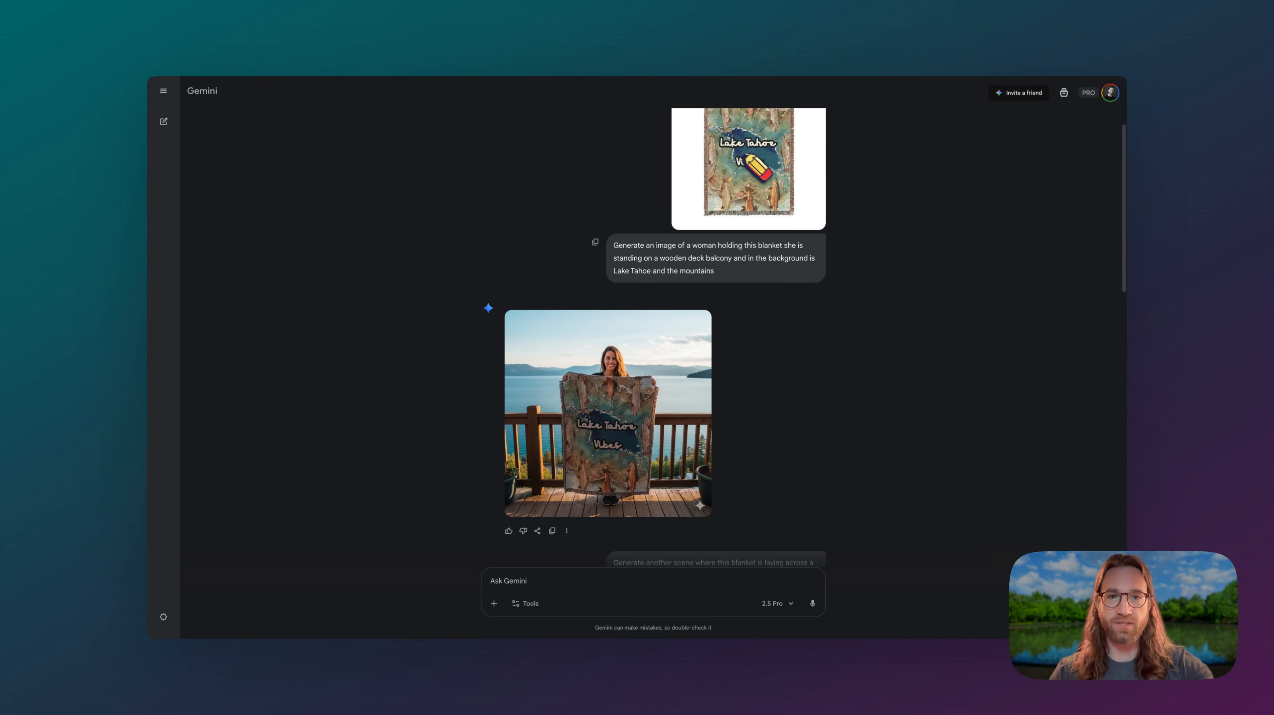
{"action": "scroll", "coordinate": [843, 215], "scroll_direction": "up", "scroll_amount": 2}
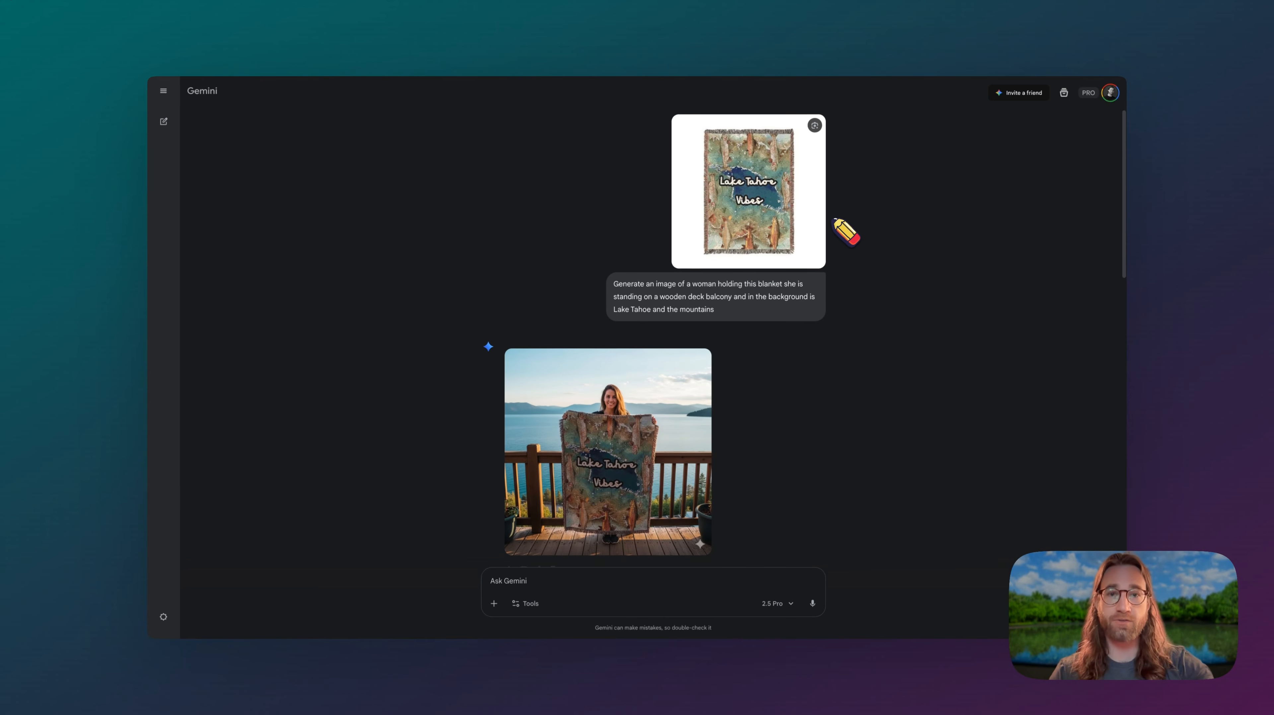
{"action": "left_click", "coordinate": [771, 232]}
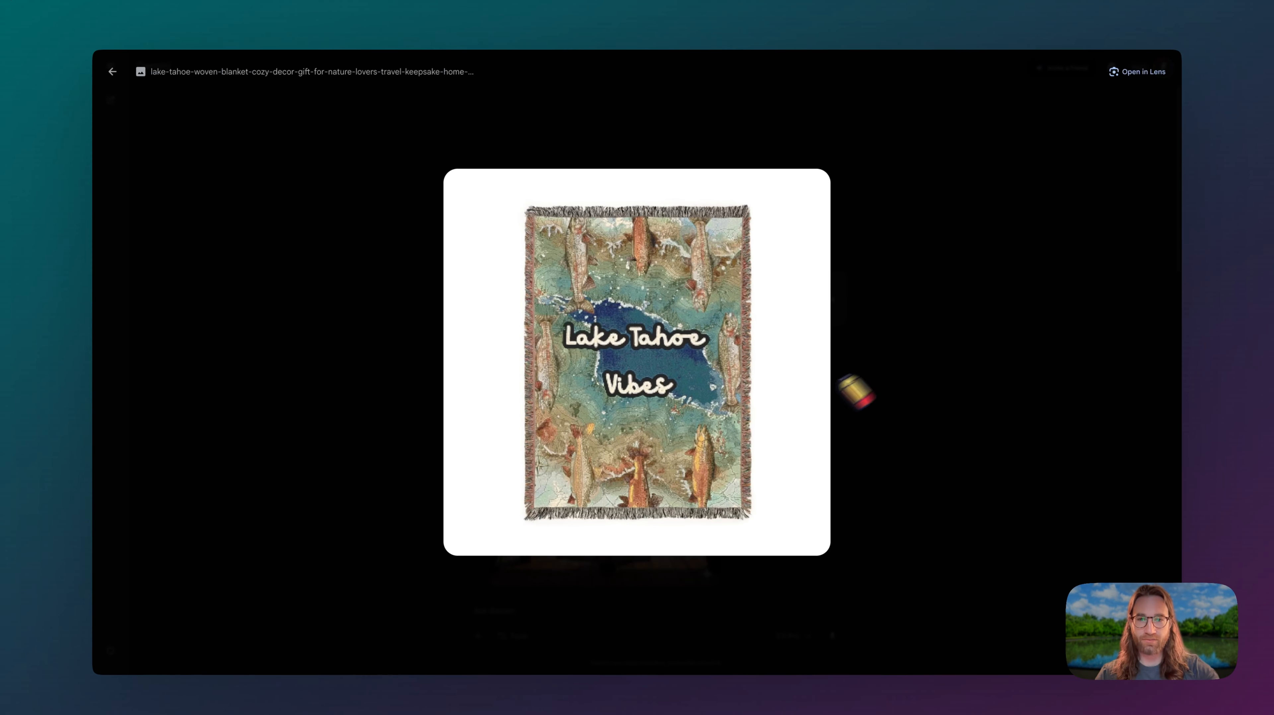
{"action": "left_click", "coordinate": [971, 392]}
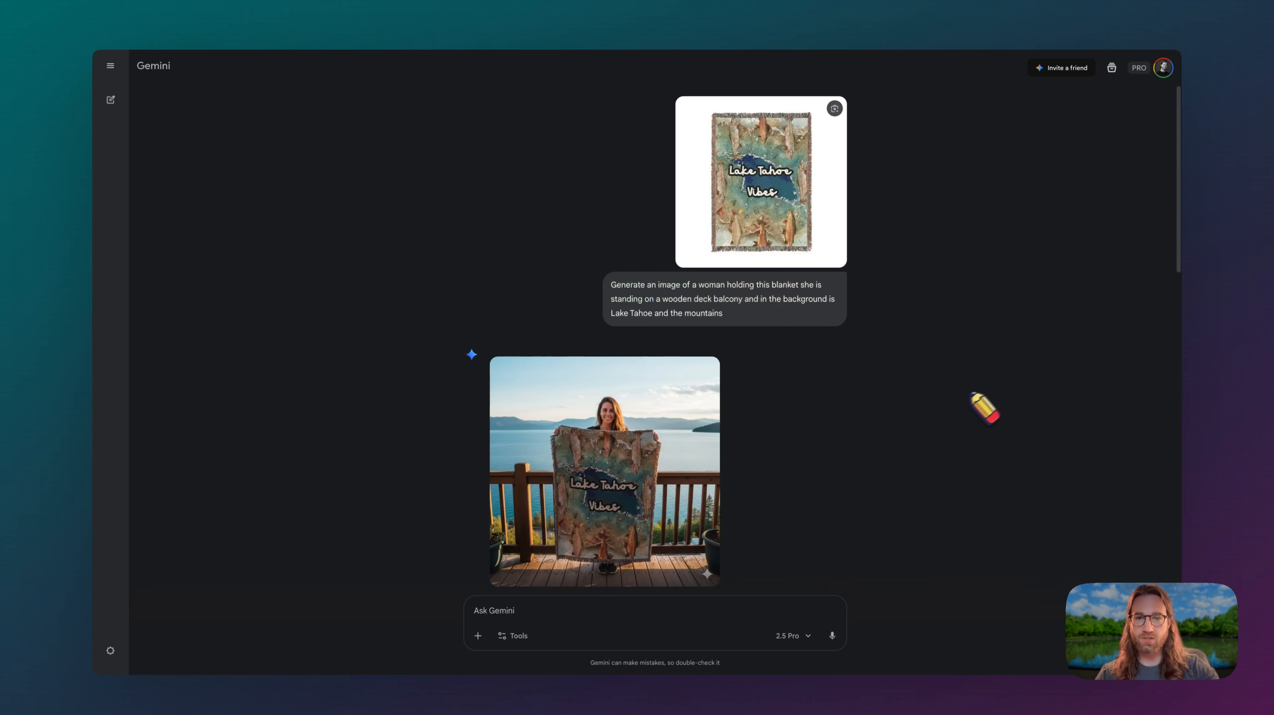
Review the balcony mockup of the woman holding the blanket, and the prompt and mockup showing the blanket laid across a bed
{"action": "scroll", "coordinate": [591, 422], "scroll_direction": "down", "scroll_amount": 3}
{"action": "scroll", "coordinate": [591, 423], "scroll_direction": "down", "scroll_amount": 3}
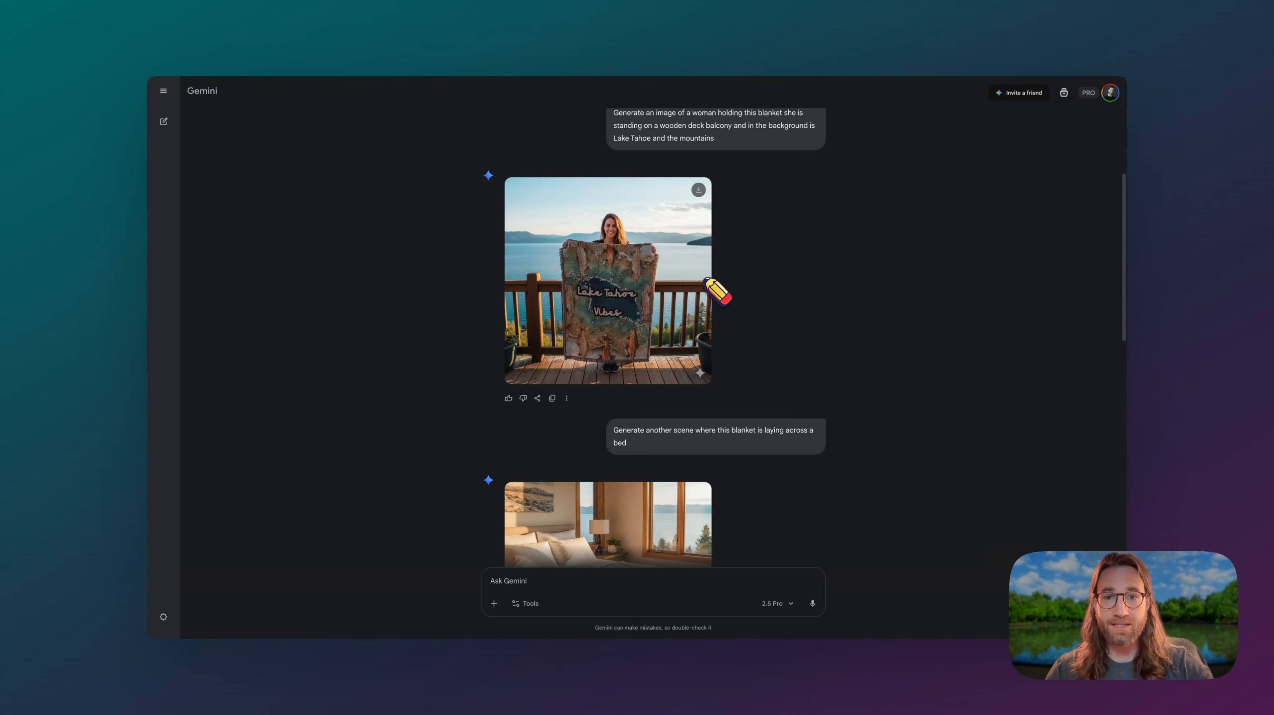
{"action": "scroll", "coordinate": [721, 230], "scroll_direction": "up", "scroll_amount": 1}
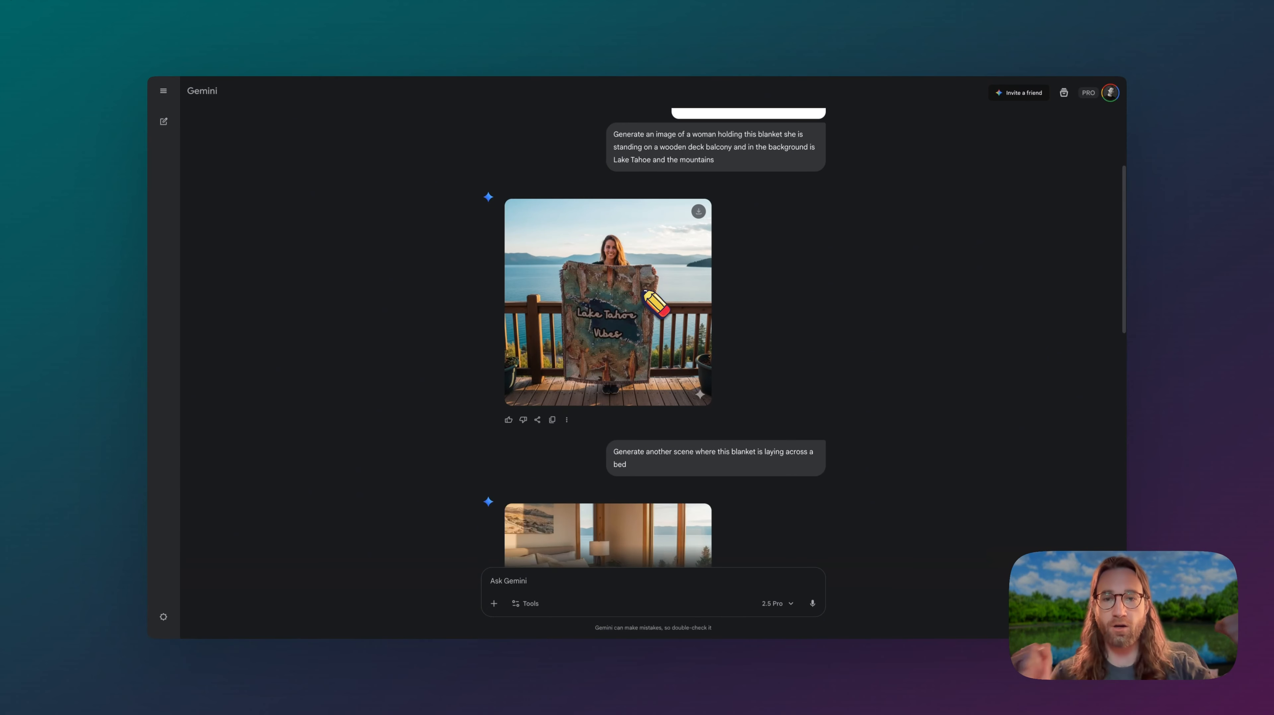
{"action": "scroll", "coordinate": [643, 292], "scroll_direction": "down", "scroll_amount": 5}
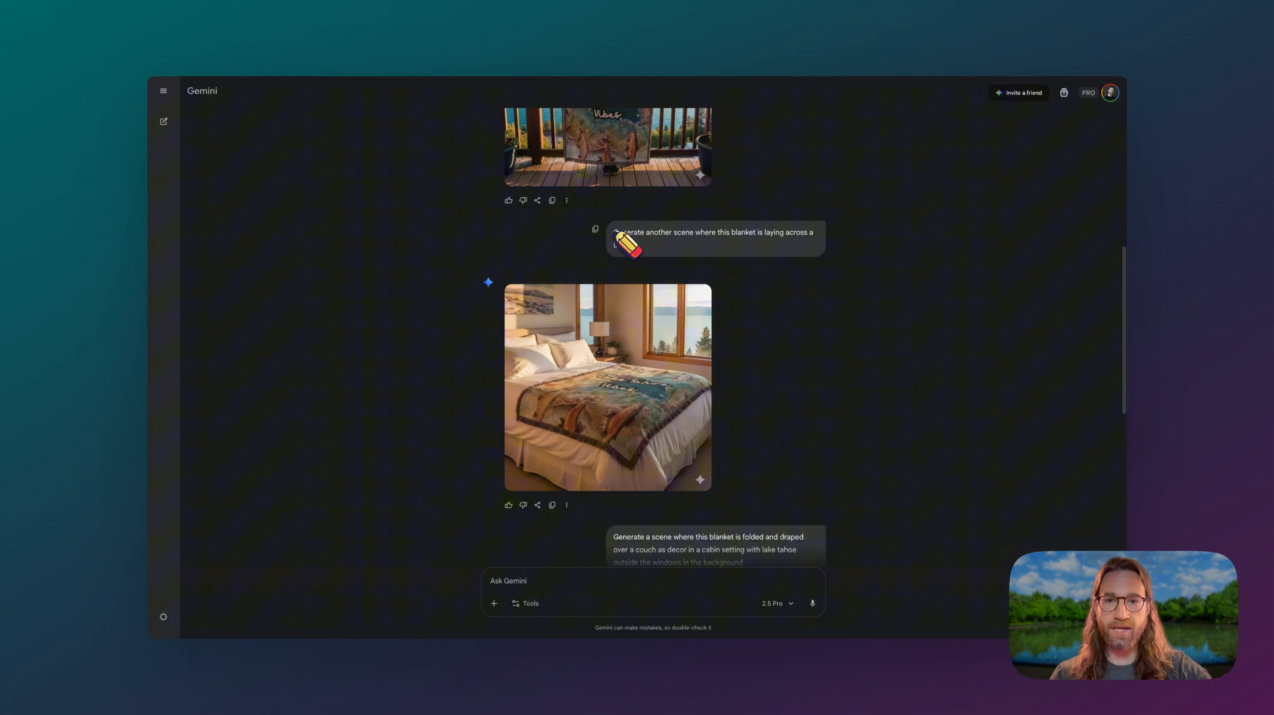
{"action": "left_click_drag", "start_coordinate": [614, 233], "coordinate": [796, 256]}
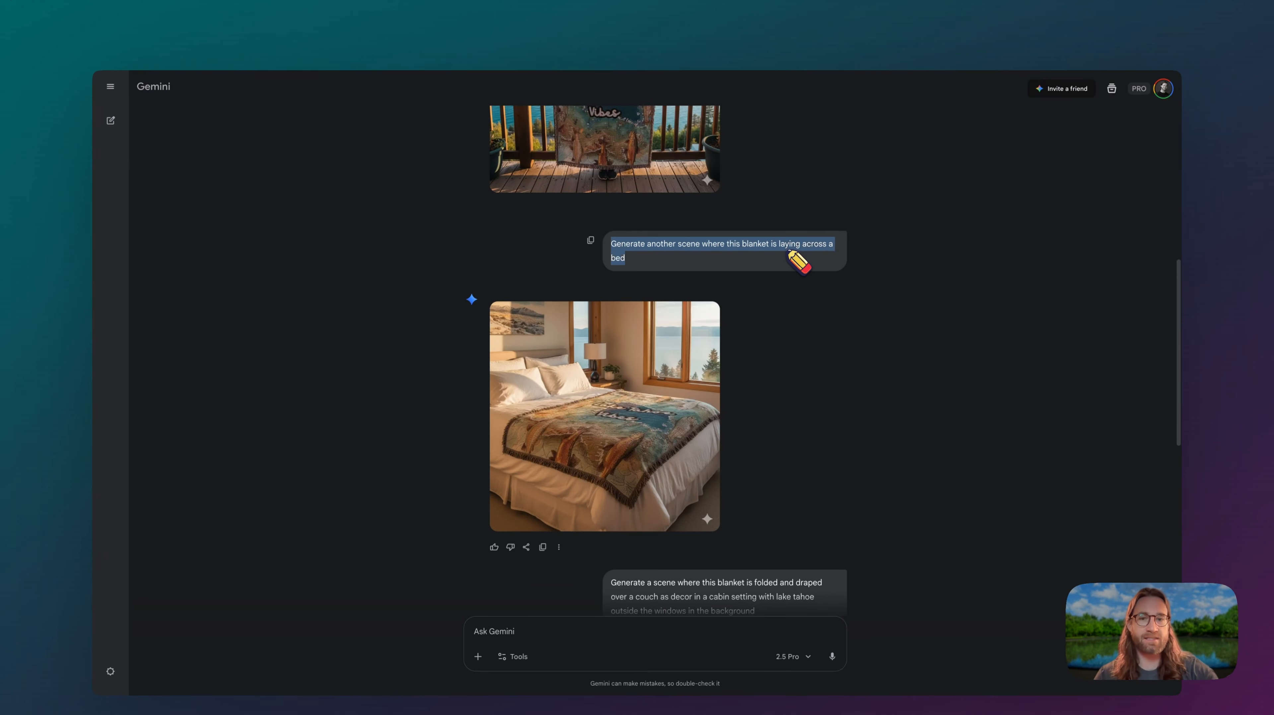
{"action": "scroll", "coordinate": [766, 305], "scroll_direction": "down", "scroll_amount": 1}
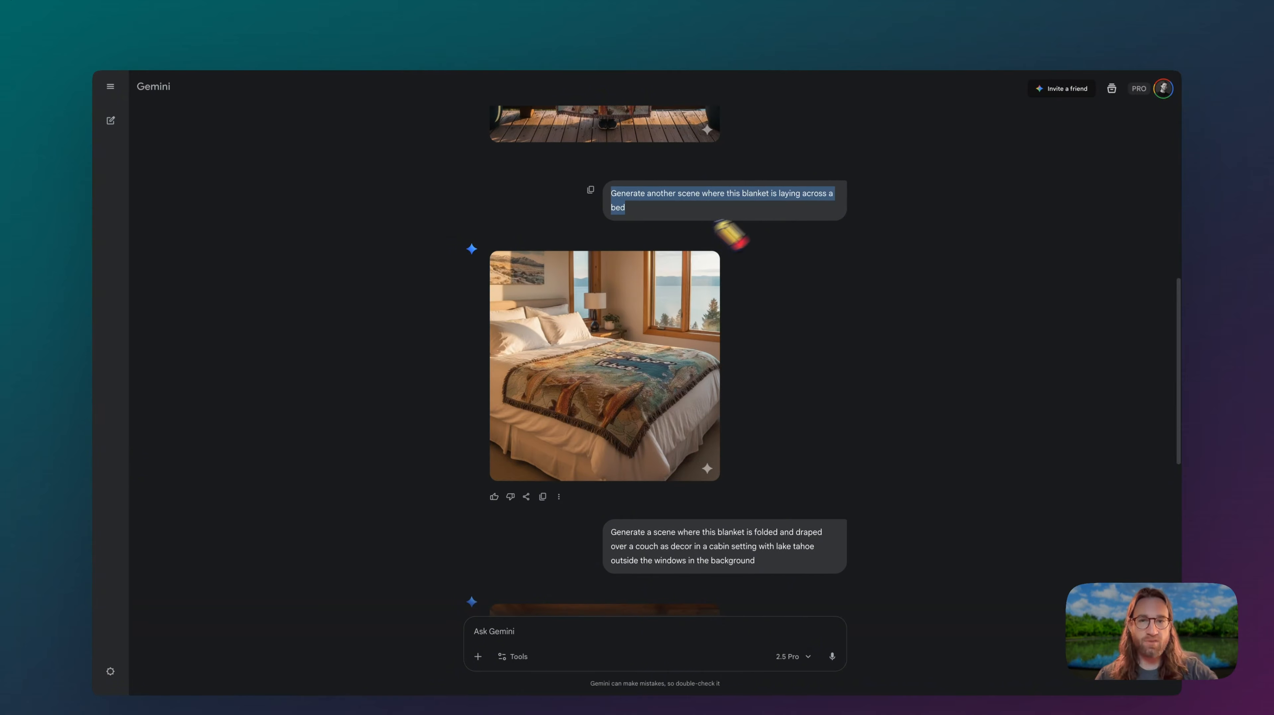
{"action": "left_click", "coordinate": [673, 218]}
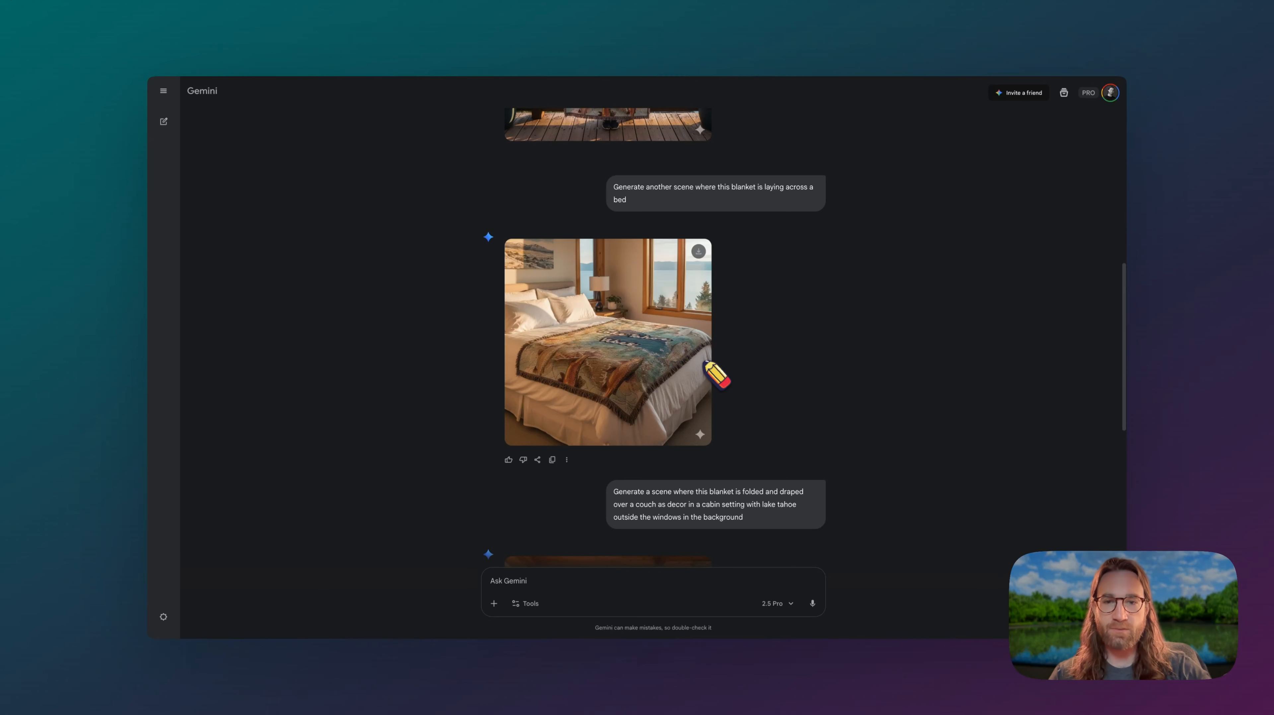
{"action": "scroll", "coordinate": [770, 398], "scroll_direction": "down", "scroll_amount": 1}
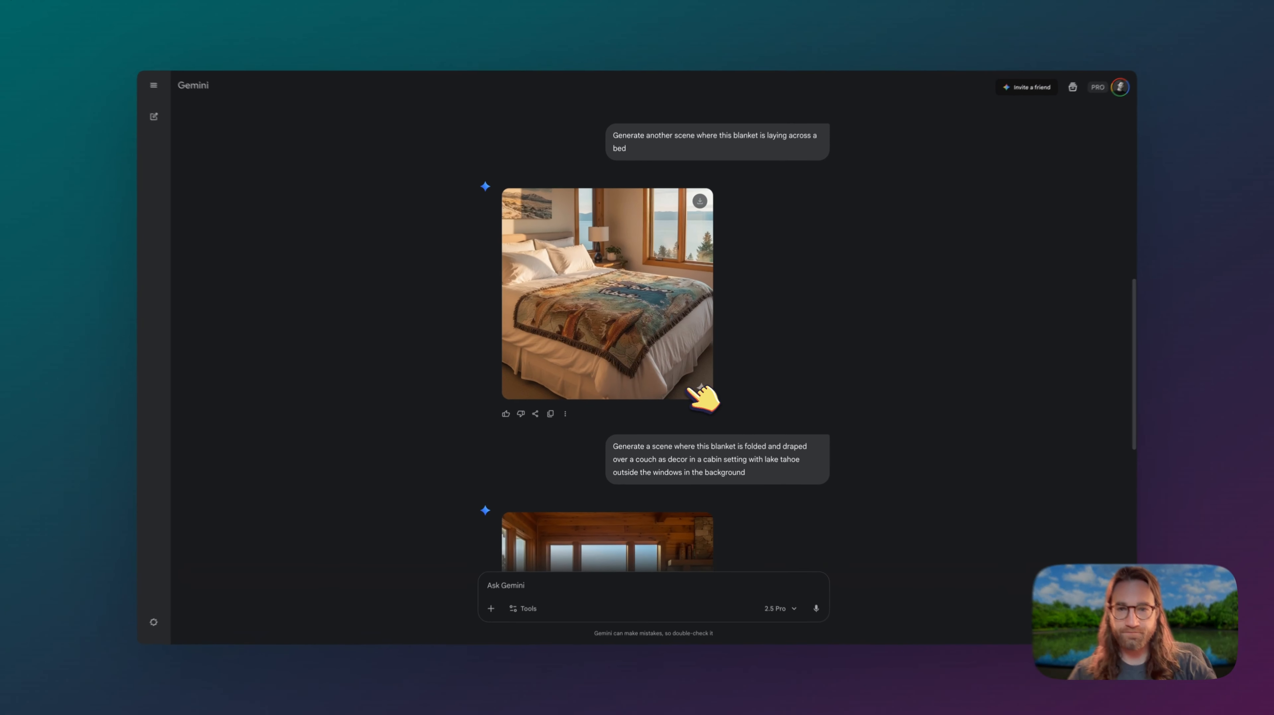
{"action": "left_click", "coordinate": [689, 389]}
{"action": "key", "text": "Escape"}
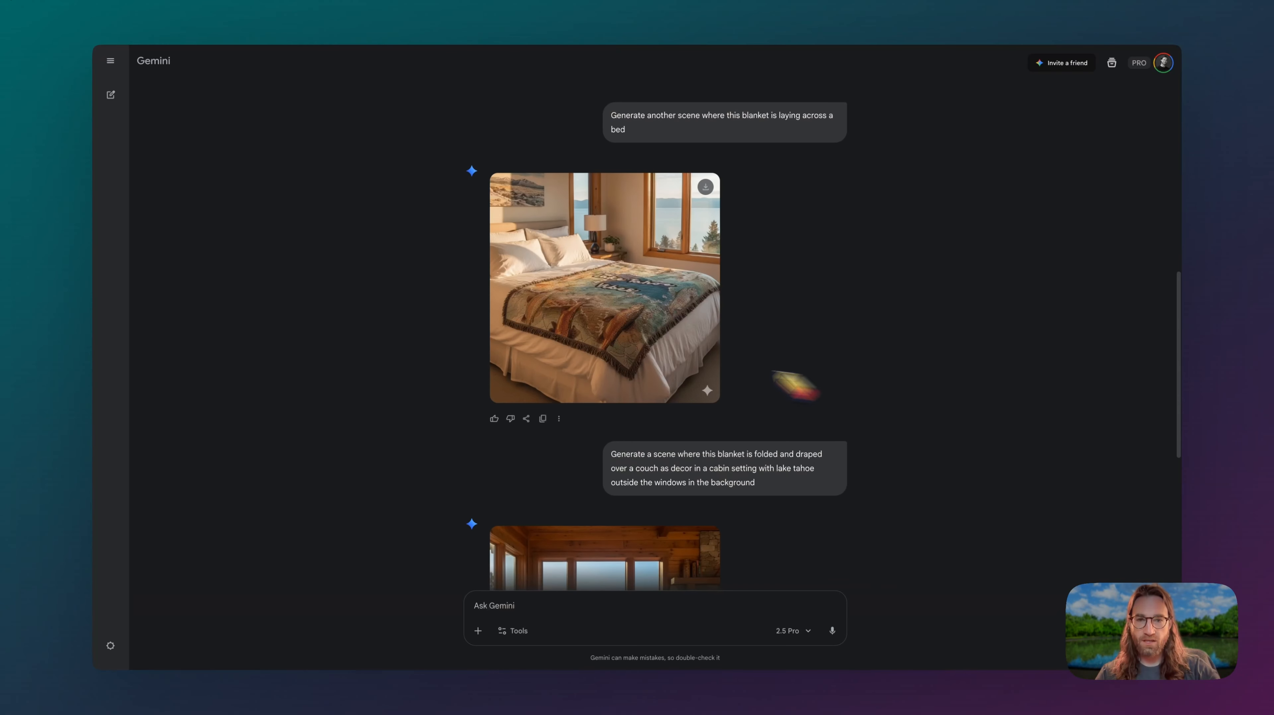
Read the prompt for the folded blanket draped over a cabin couch and inspect its generated mockup enlarged
{"action": "scroll", "coordinate": [701, 380], "scroll_direction": "down", "scroll_amount": 2}
{"action": "scroll", "coordinate": [608, 381], "scroll_direction": "down", "scroll_amount": 2}
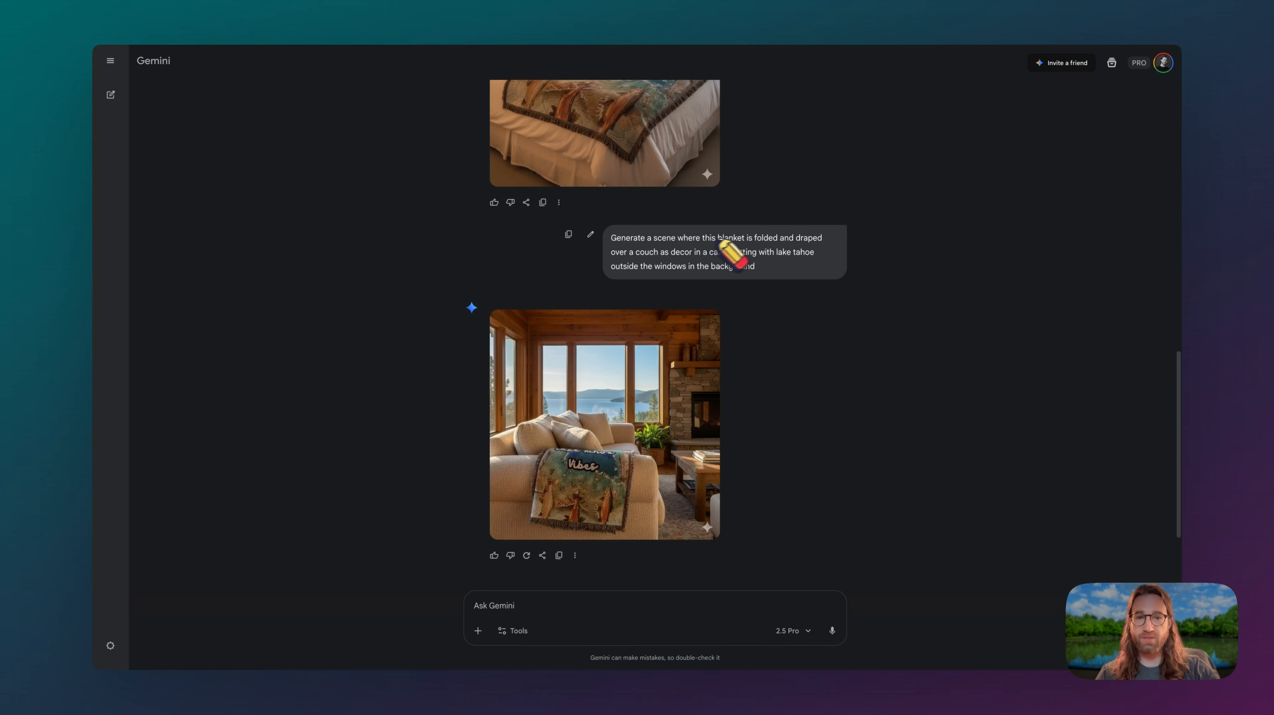
{"action": "left_click_drag", "start_coordinate": [736, 240], "coordinate": [788, 261]}
{"action": "left_click", "coordinate": [782, 301]}
{"action": "scroll", "coordinate": [773, 333], "scroll_direction": "down", "scroll_amount": 1}
{"action": "left_click", "coordinate": [580, 383]}
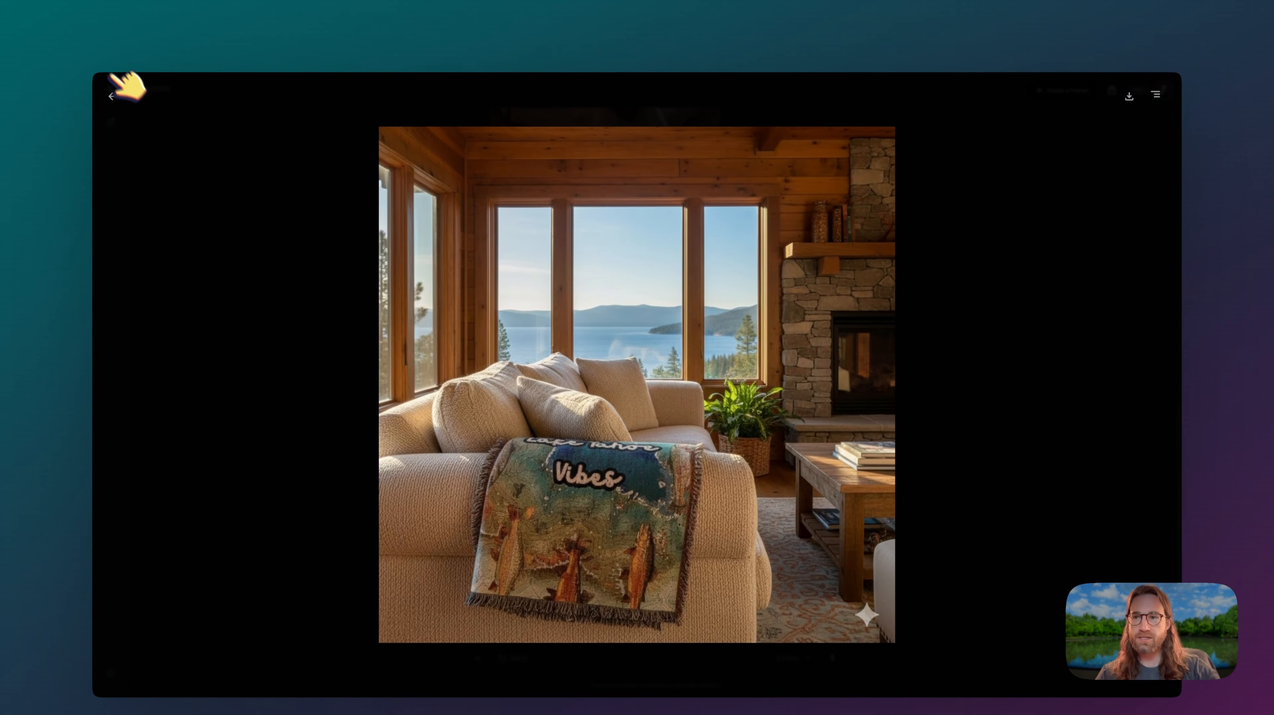
{"action": "left_click", "coordinate": [112, 70]}
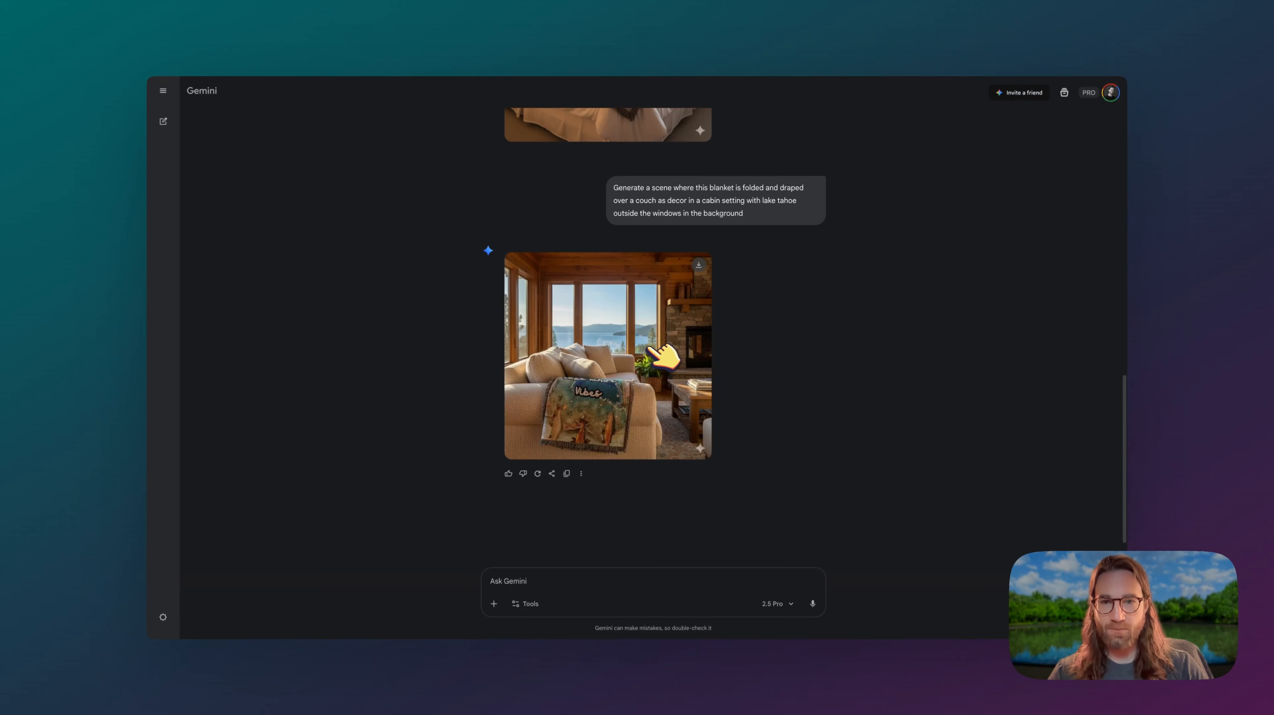
View the balcony mockup enlarged and compare it with the original blanket image at the start of the chat
{"action": "scroll", "coordinate": [646, 350], "scroll_direction": "up", "scroll_amount": 15}
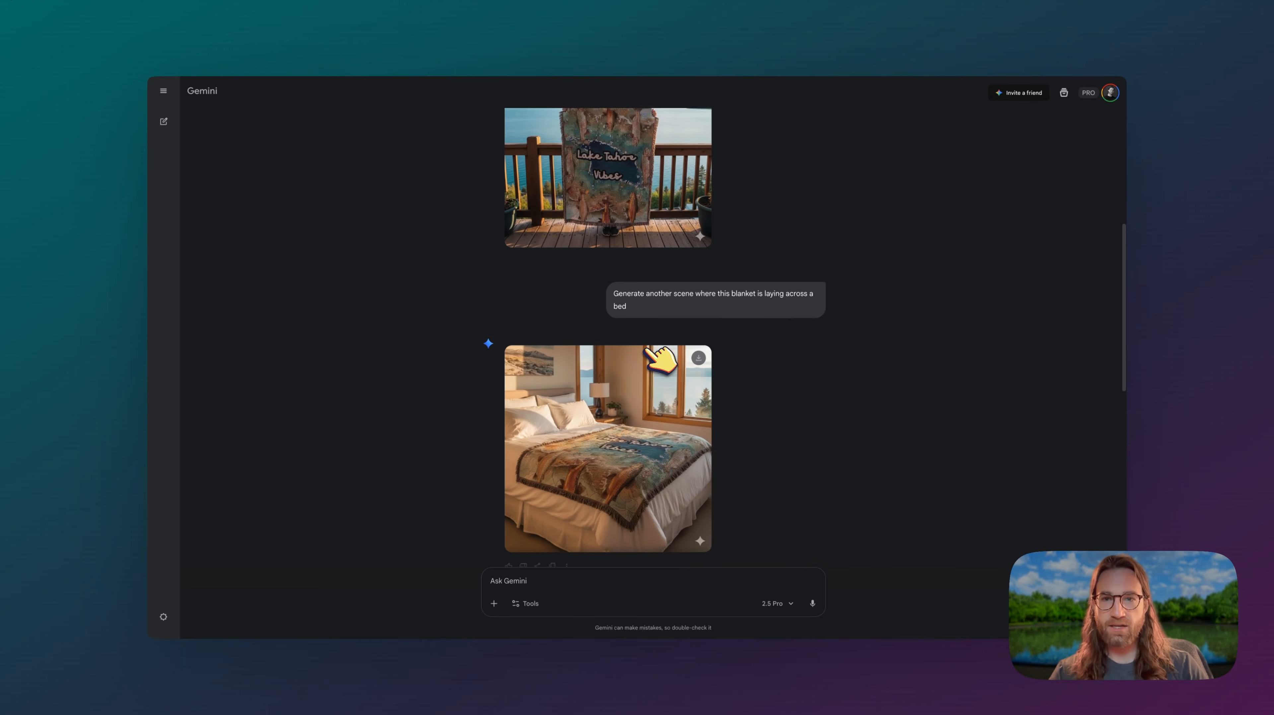
{"action": "scroll", "coordinate": [659, 361], "scroll_direction": "up", "scroll_amount": 2}
{"action": "scroll", "coordinate": [657, 361], "scroll_direction": "down", "scroll_amount": 3}
{"action": "left_click", "coordinate": [655, 360]}
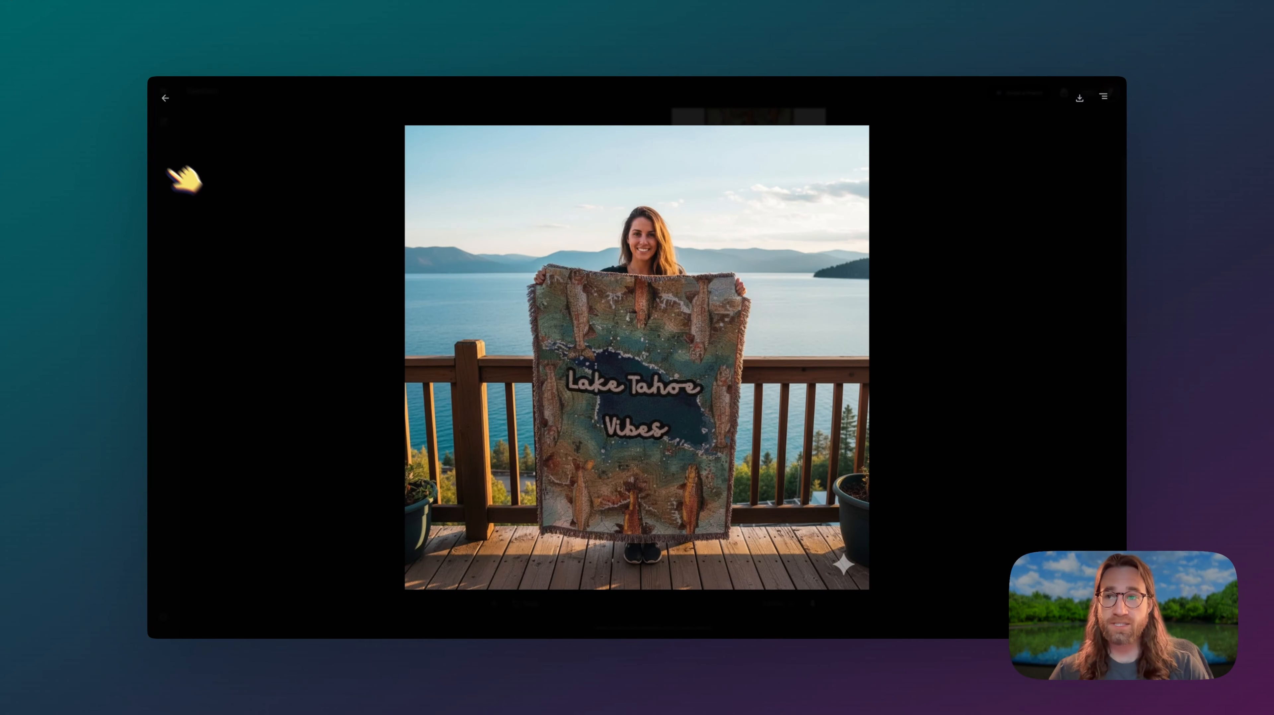
{"action": "left_click", "coordinate": [165, 98]}
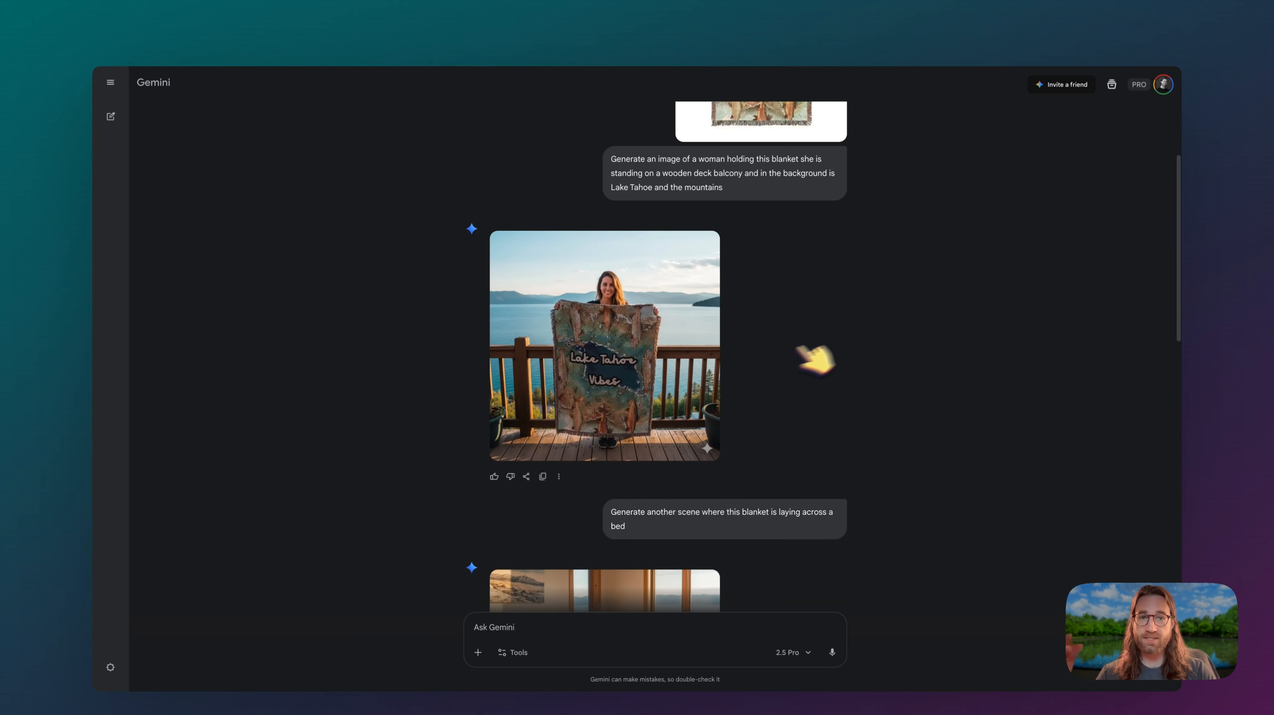
{"action": "scroll", "coordinate": [846, 345], "scroll_direction": "up", "scroll_amount": 3}
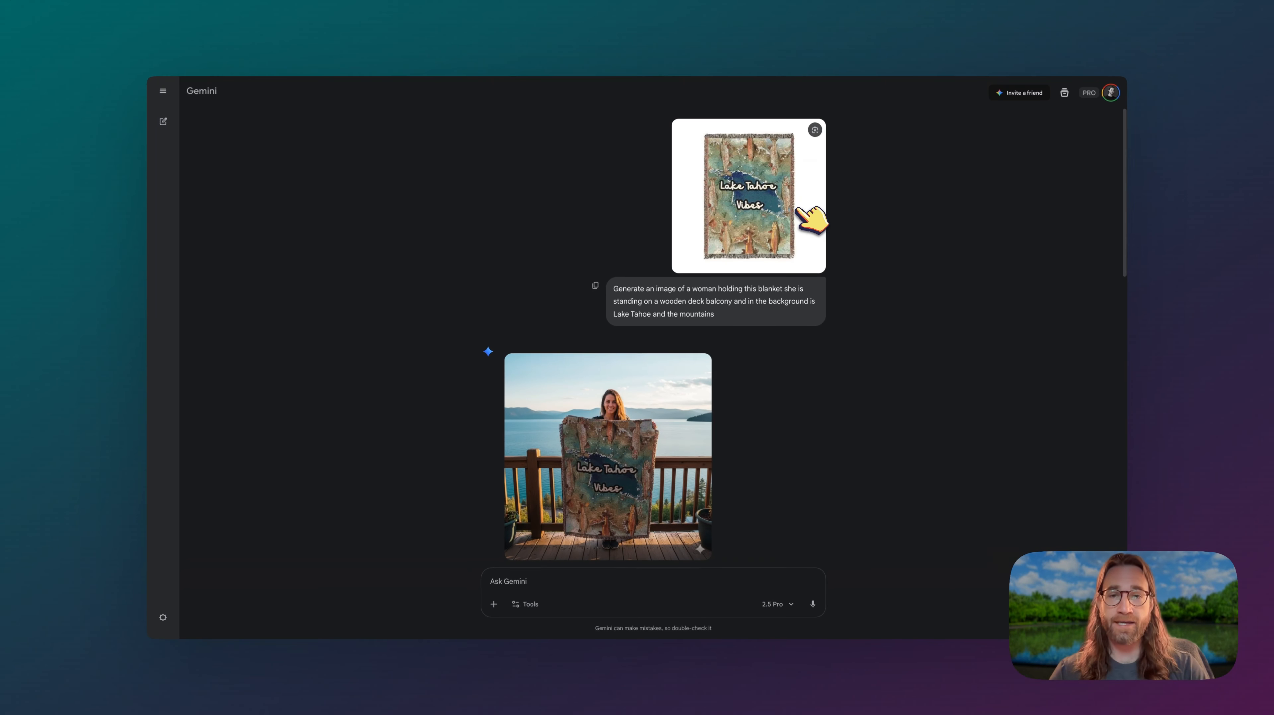
{"action": "scroll", "coordinate": [861, 326], "scroll_direction": "down", "scroll_amount": 5}
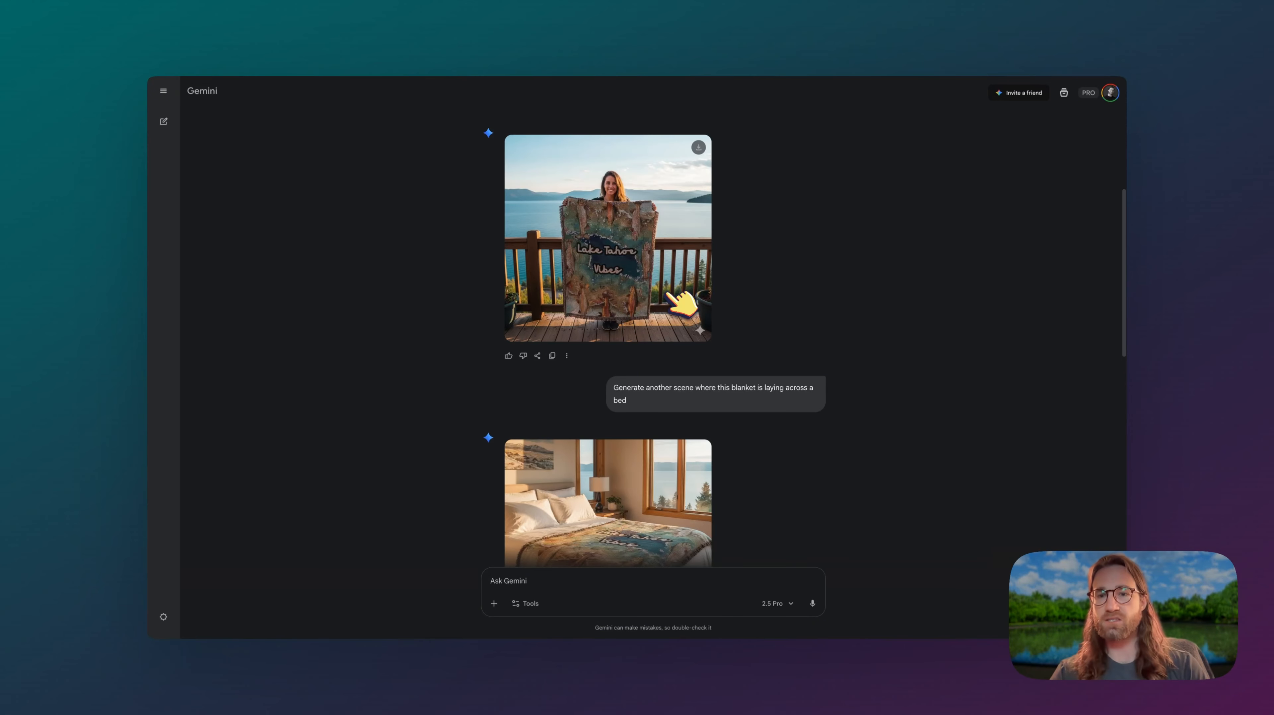
Review the blanket mockups across the bed and over the cabin couch, along with the prompt for the folded, draped couch scene
{"action": "scroll", "coordinate": [665, 294], "scroll_direction": "down", "scroll_amount": 3}
{"action": "scroll", "coordinate": [666, 294], "scroll_direction": "down", "scroll_amount": 3}
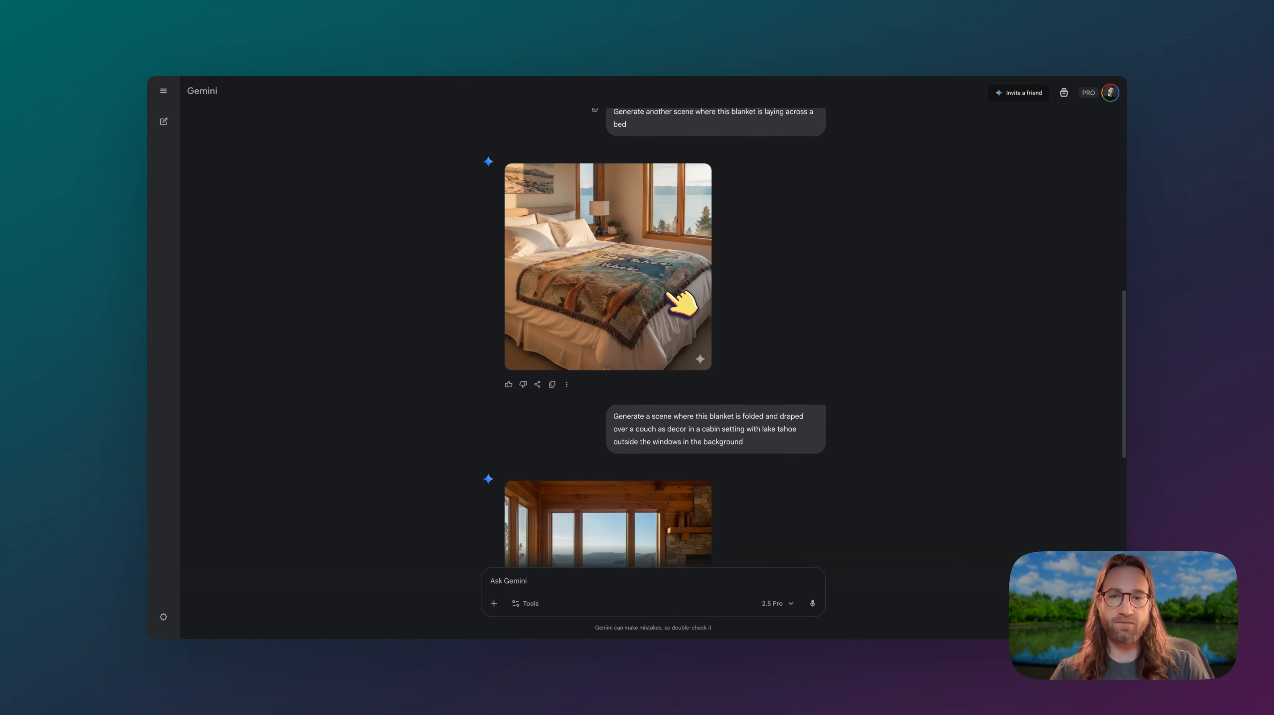
{"action": "scroll", "coordinate": [667, 295], "scroll_direction": "down", "scroll_amount": 1}
{"action": "scroll", "coordinate": [668, 296], "scroll_direction": "down", "scroll_amount": 3}
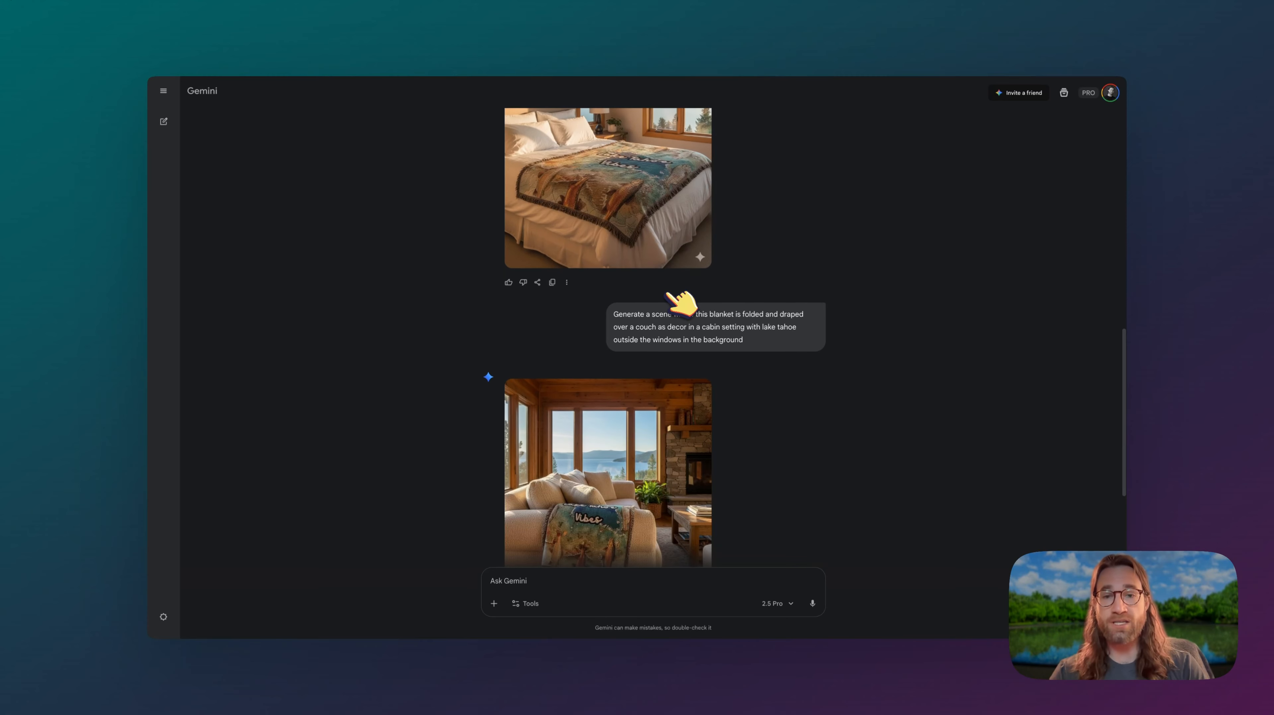
{"action": "scroll", "coordinate": [668, 295], "scroll_direction": "down", "scroll_amount": 4}
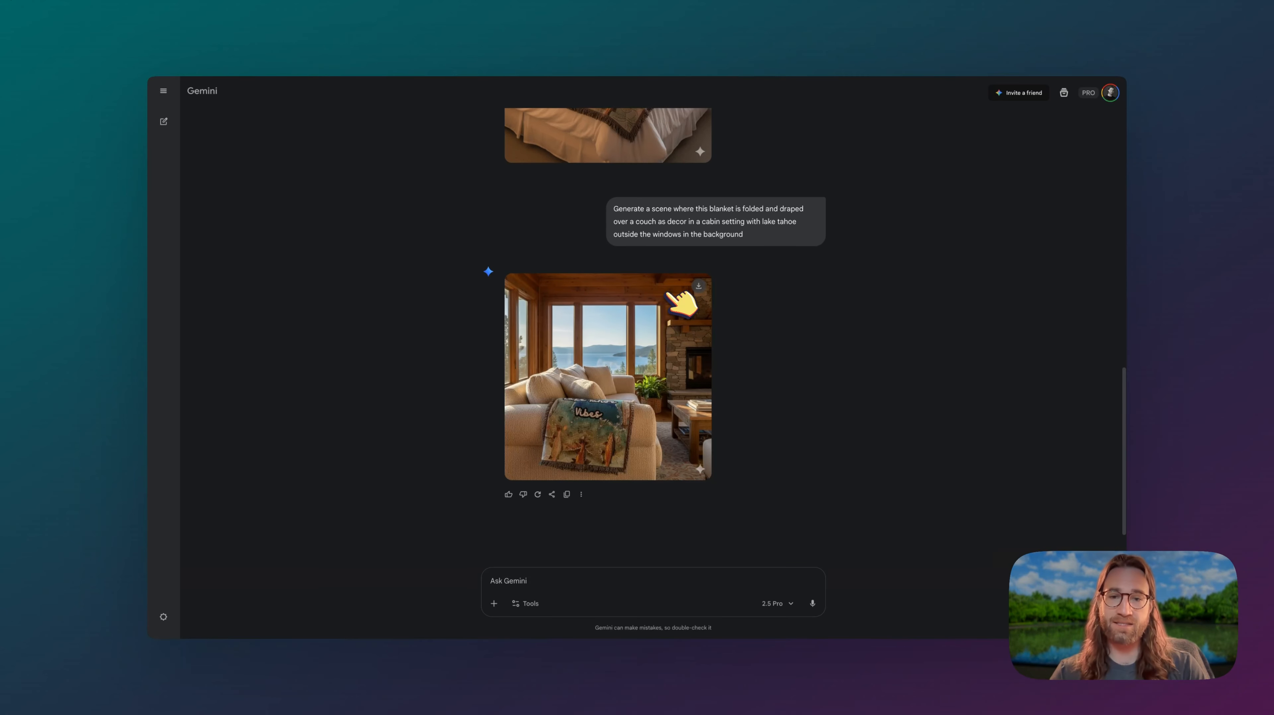
{"action": "scroll", "coordinate": [671, 298], "scroll_direction": "up", "scroll_amount": 4}
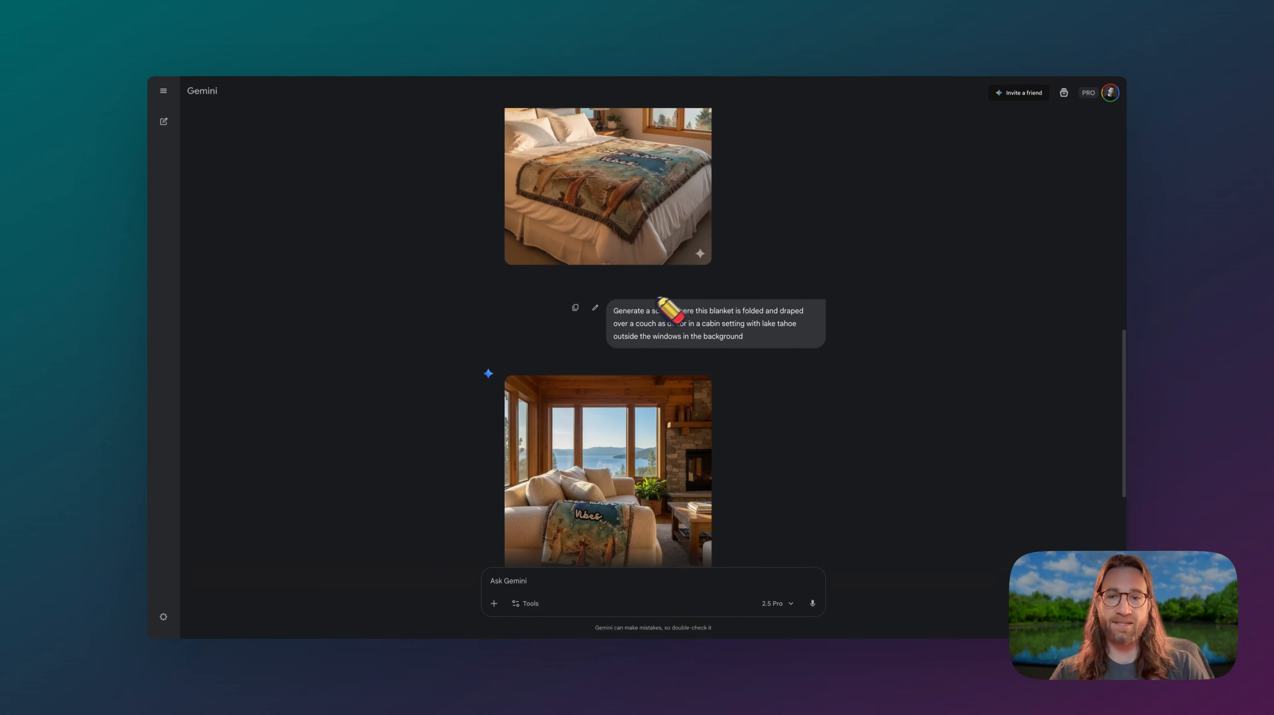
{"action": "left_click_drag", "start_coordinate": [650, 311], "coordinate": [687, 321]}
{"action": "left_click", "coordinate": [806, 266]}
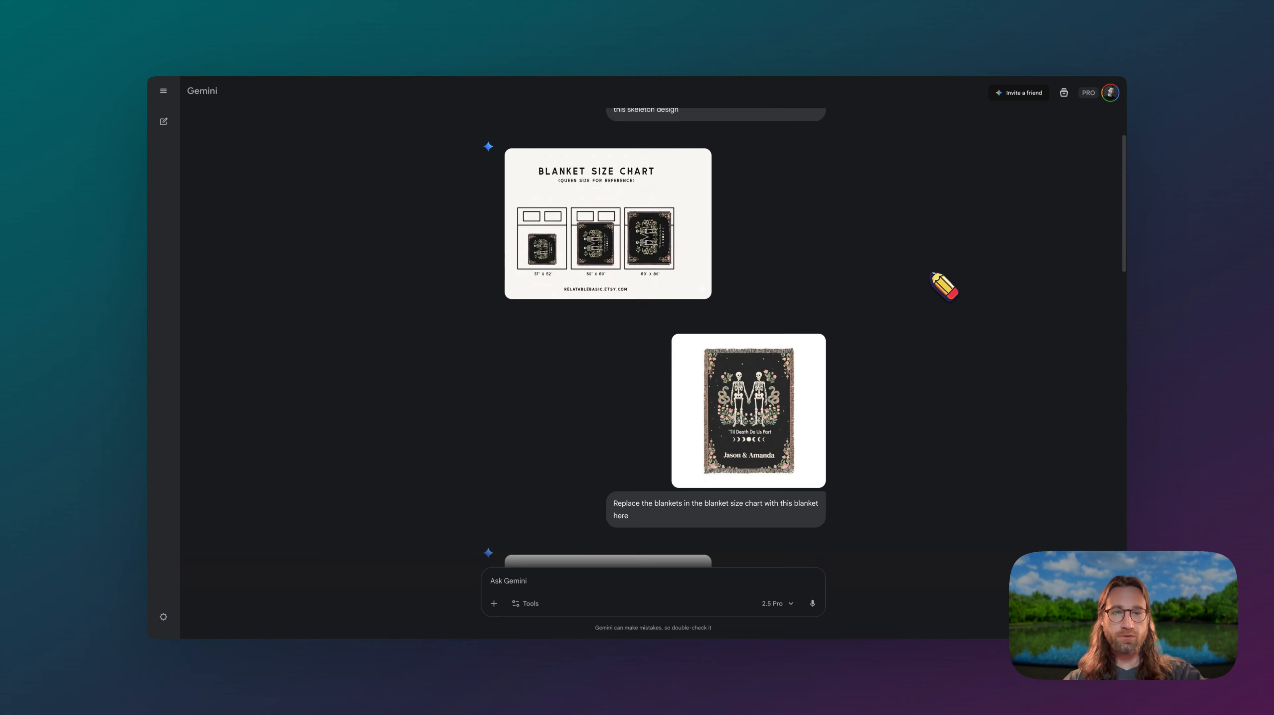
In the blanket size chart chat, read the prompt replacing the chart's blankets and examine the uploaded skeleton blanket image enlarged
{"action": "scroll", "coordinate": [936, 281], "scroll_direction": "down", "scroll_amount": 8}
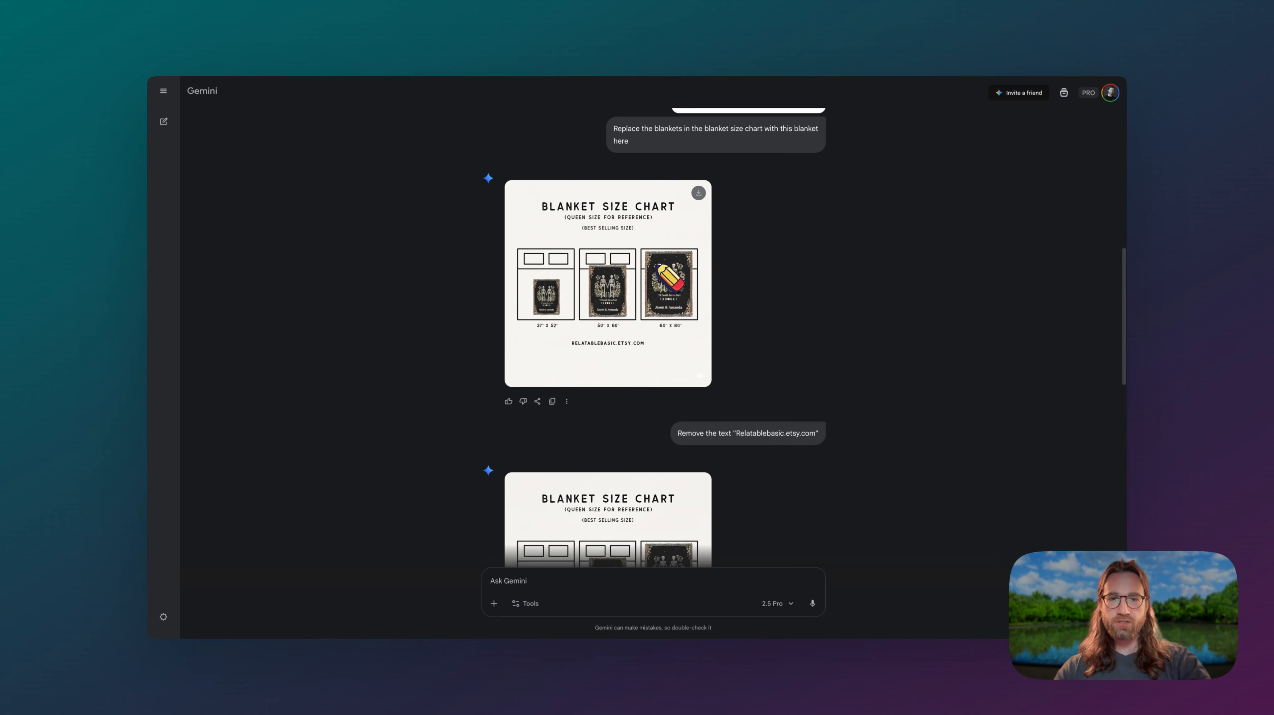
{"action": "scroll", "coordinate": [844, 304], "scroll_direction": "up", "scroll_amount": 4}
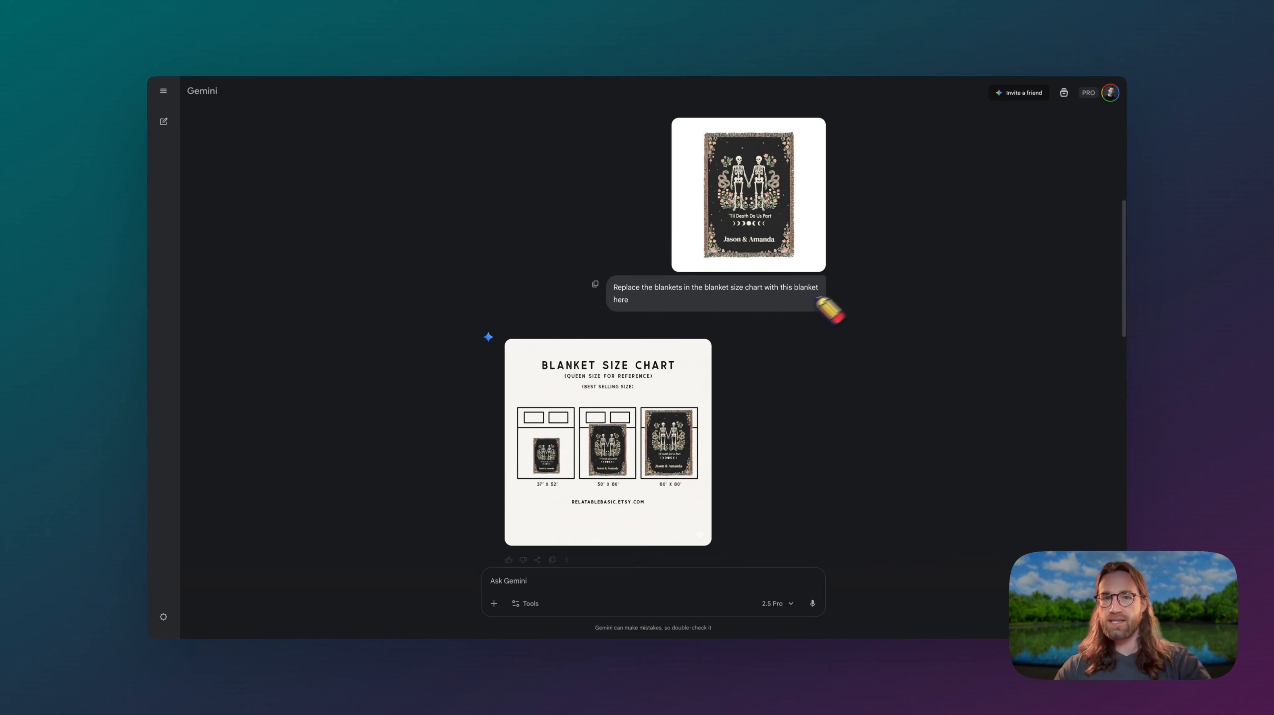
{"action": "scroll", "coordinate": [721, 241], "scroll_direction": "down", "scroll_amount": 2}
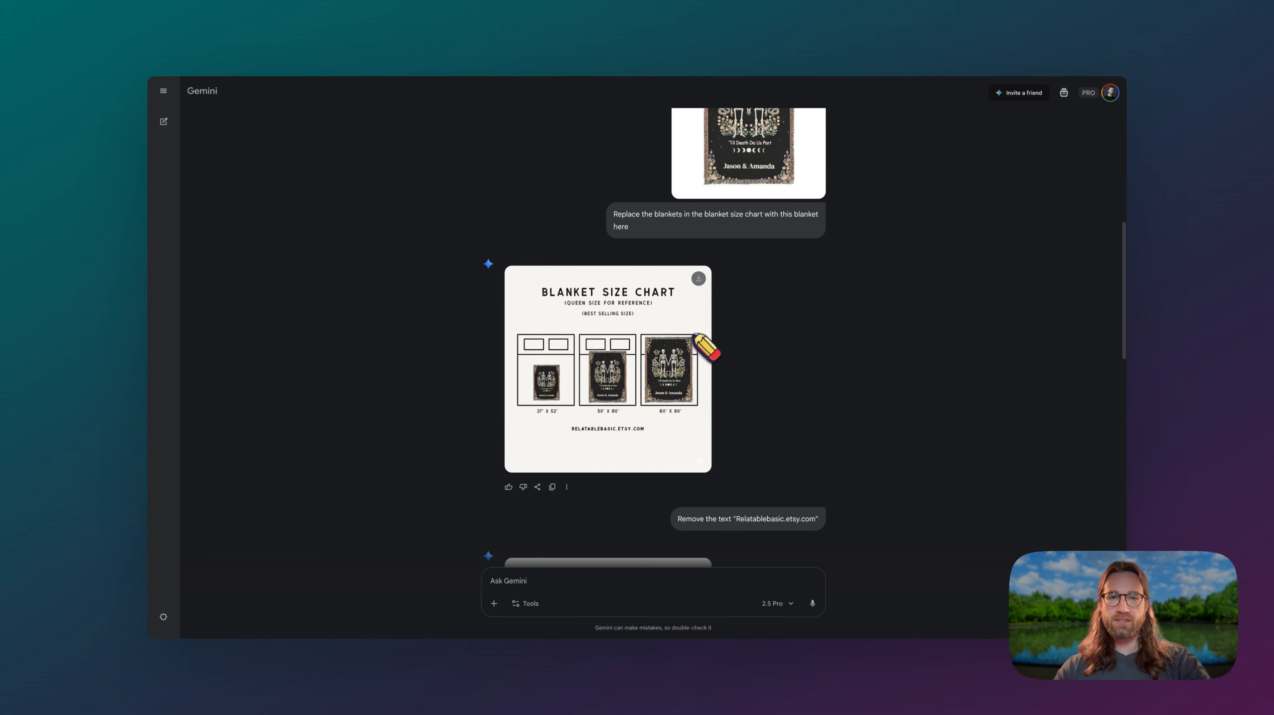
{"action": "scroll", "coordinate": [705, 361], "scroll_direction": "up", "scroll_amount": 2}
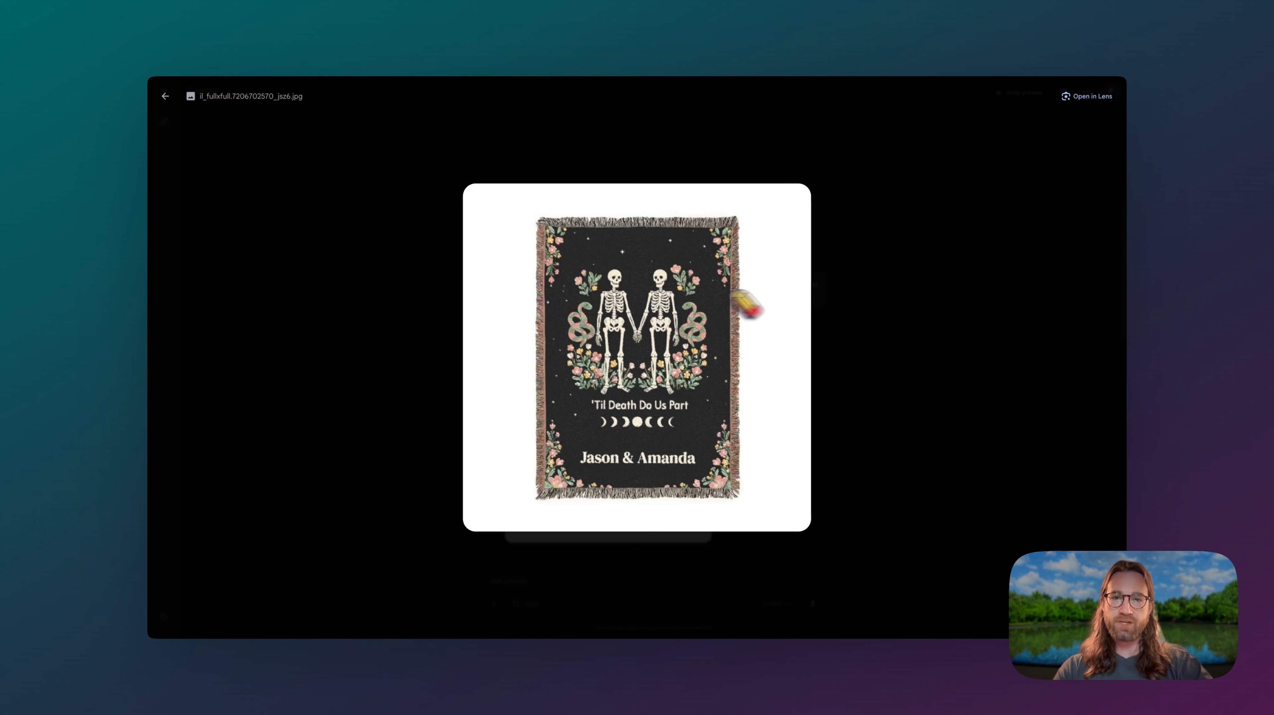
{"action": "left_click", "coordinate": [898, 322]}
{"action": "scroll", "coordinate": [740, 372], "scroll_direction": "down", "scroll_amount": 2}
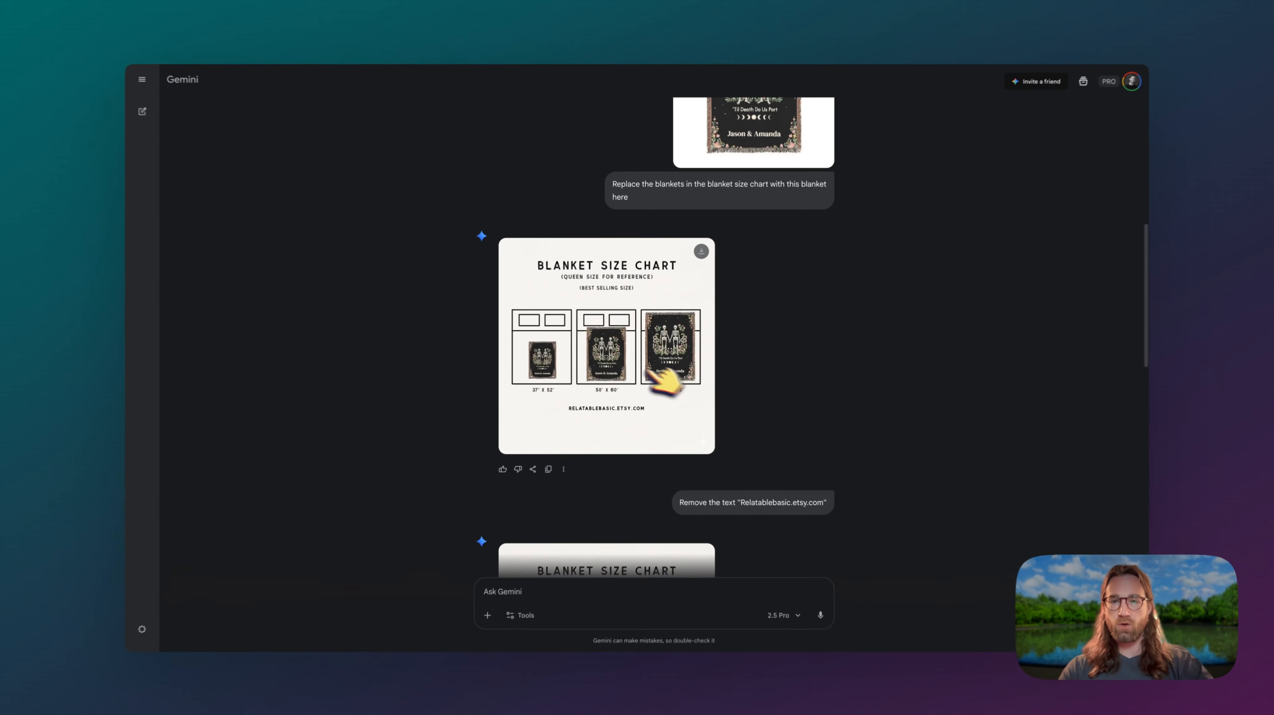
Inspect the generated size chart with the replaced skeleton blankets enlarged, then return to the chat
{"action": "scroll", "coordinate": [621, 369], "scroll_direction": "down", "scroll_amount": 1}
{"action": "scroll", "coordinate": [622, 366], "scroll_direction": "down", "scroll_amount": 1}
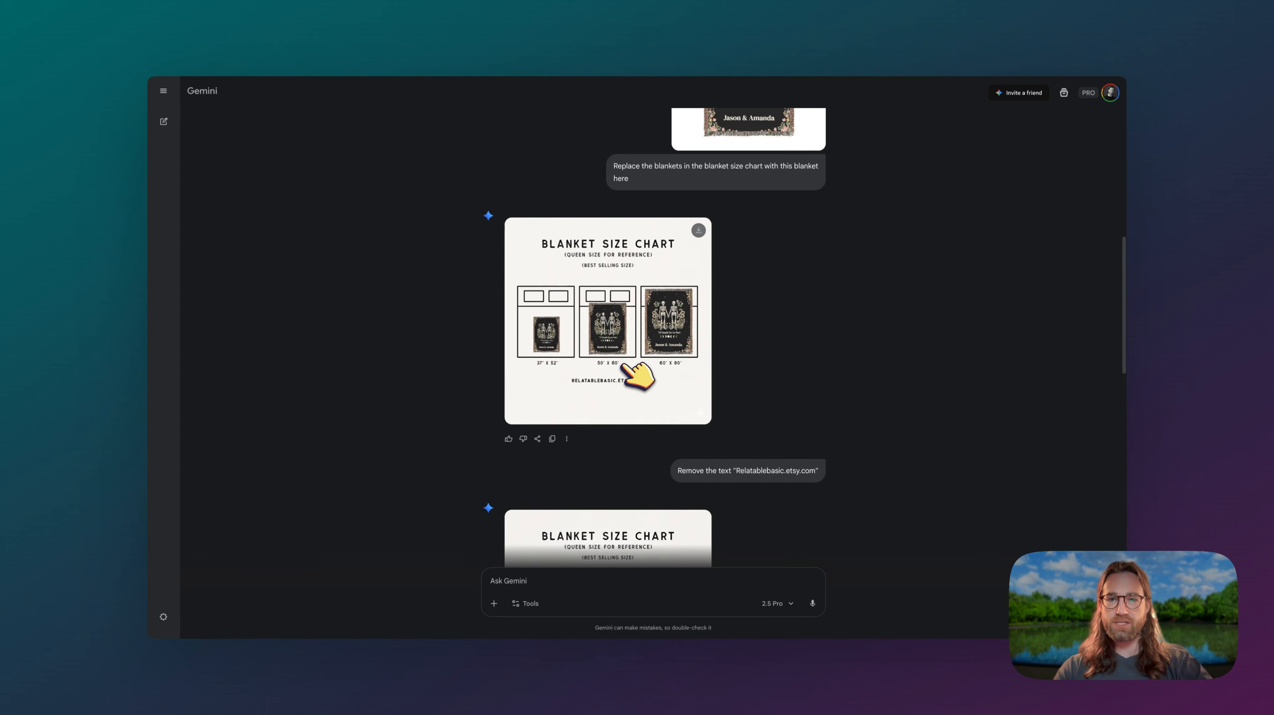
{"action": "left_click", "coordinate": [623, 367]}
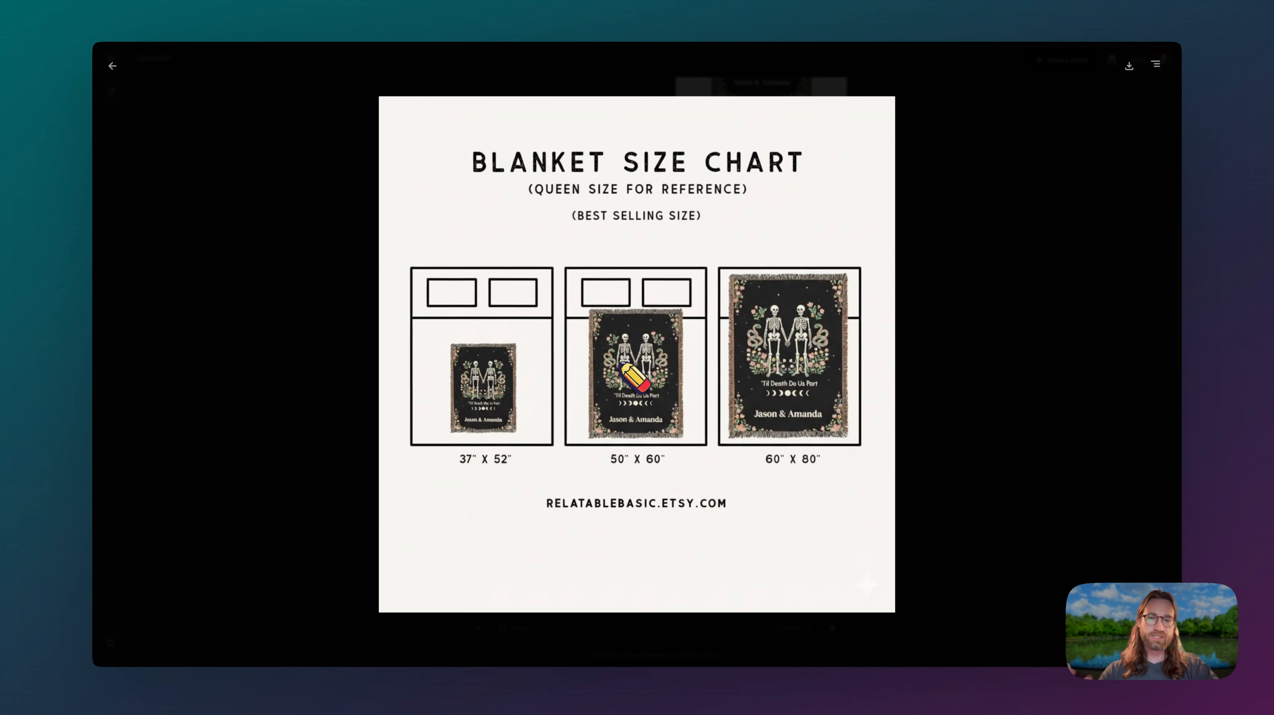
{"action": "left_click", "coordinate": [963, 345]}
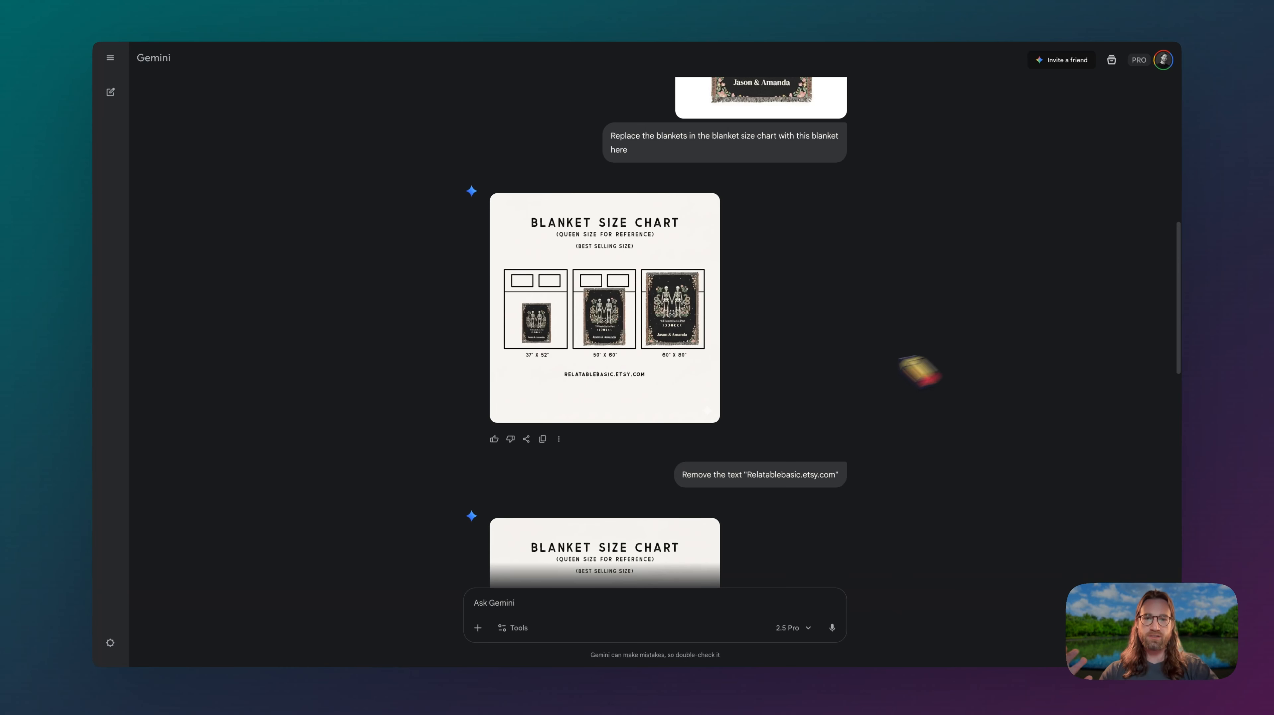
Review the prompt removing the "Relatablebasic.etsy.com" text and inspect the resulting size chart enlarged
{"action": "scroll", "coordinate": [706, 397], "scroll_direction": "down", "scroll_amount": 3}
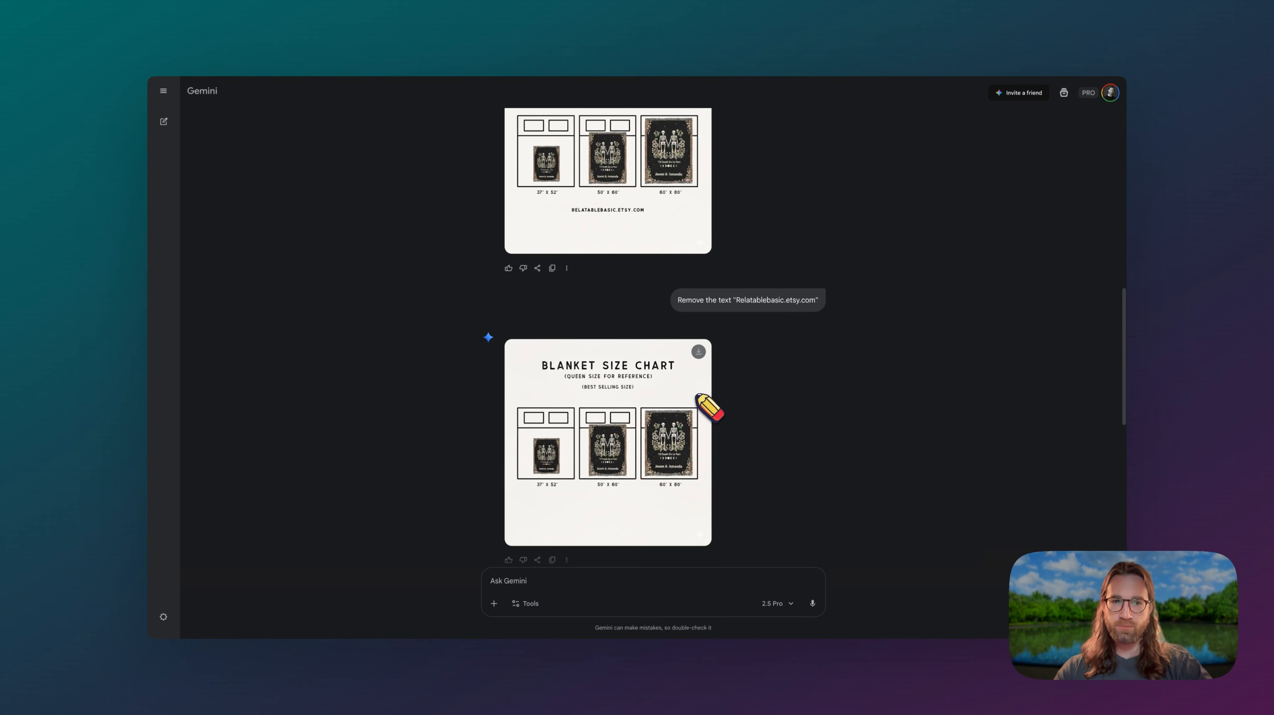
{"action": "scroll", "coordinate": [698, 395], "scroll_direction": "down", "scroll_amount": 3}
{"action": "left_click", "coordinate": [656, 258]}
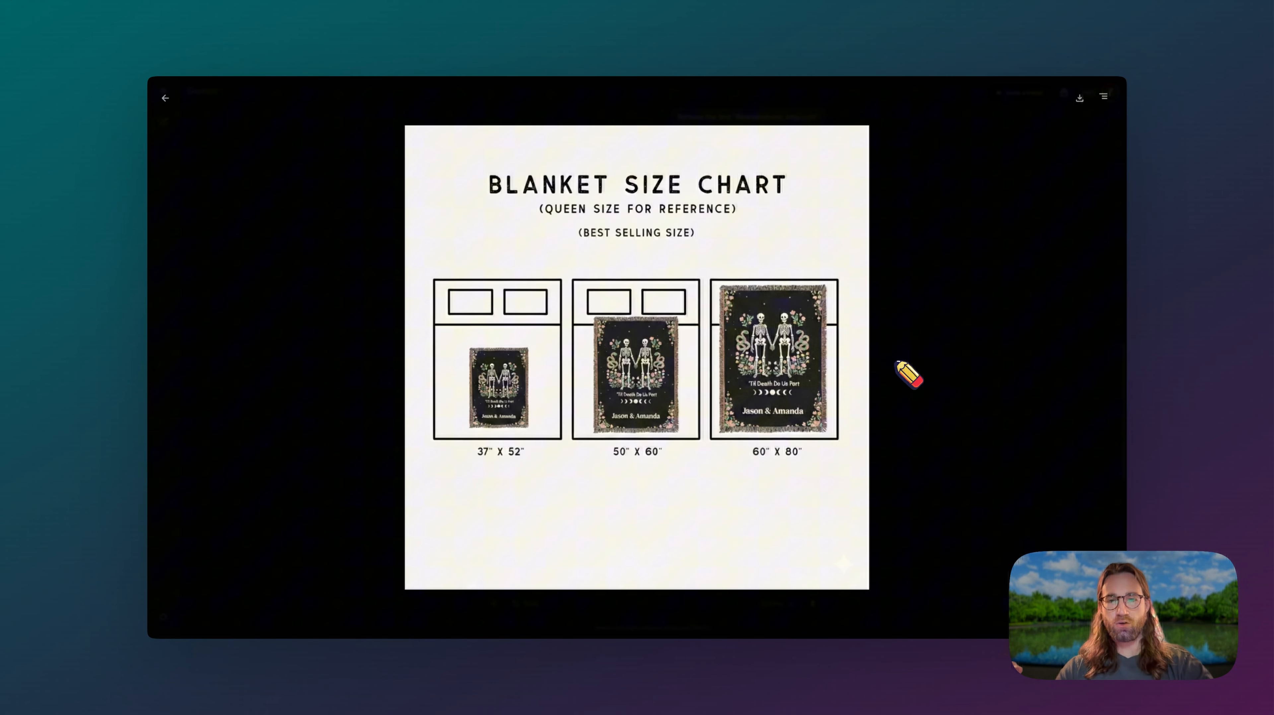
{"action": "left_click", "coordinate": [894, 374]}
Examine the prompt removing the "(best selling size)" text and the final blanket size chart it generated
{"action": "scroll", "coordinate": [677, 324], "scroll_direction": "down", "scroll_amount": 5}
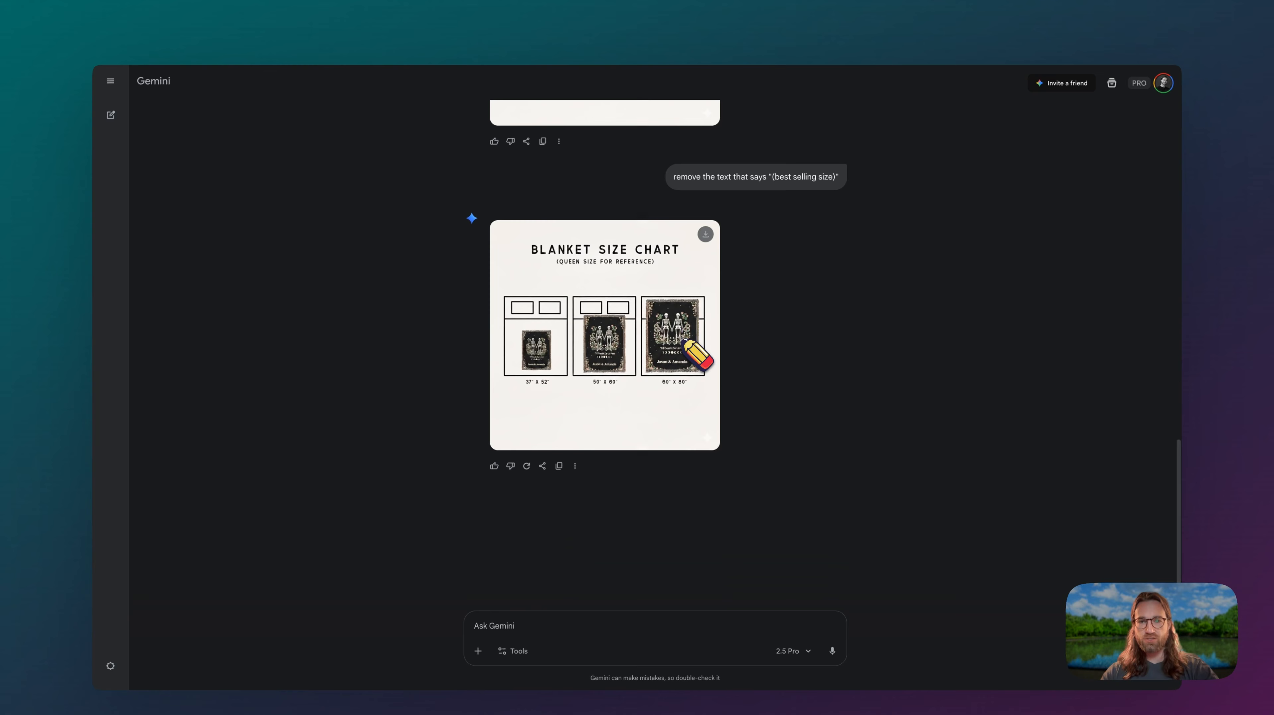
{"action": "scroll", "coordinate": [684, 341], "scroll_direction": "down", "scroll_amount": 1}
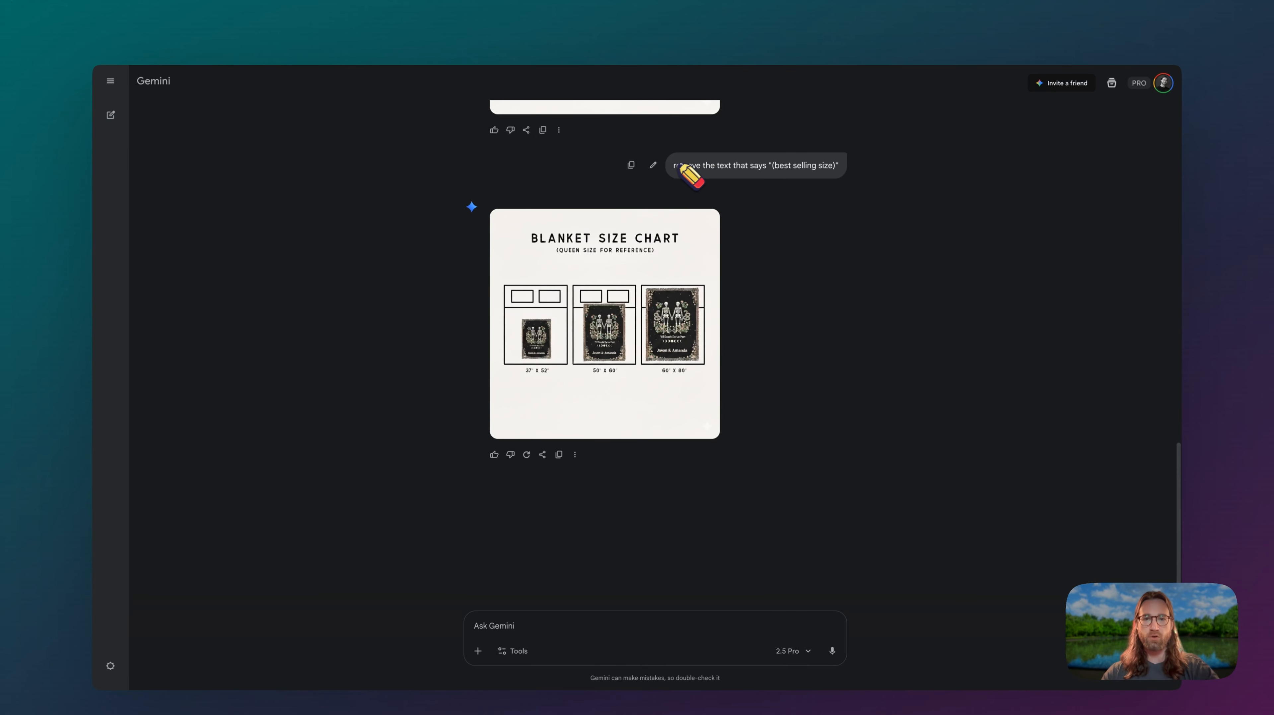
{"action": "left_click_drag", "start_coordinate": [675, 164], "coordinate": [778, 164]}
{"action": "left_click", "coordinate": [797, 203]}
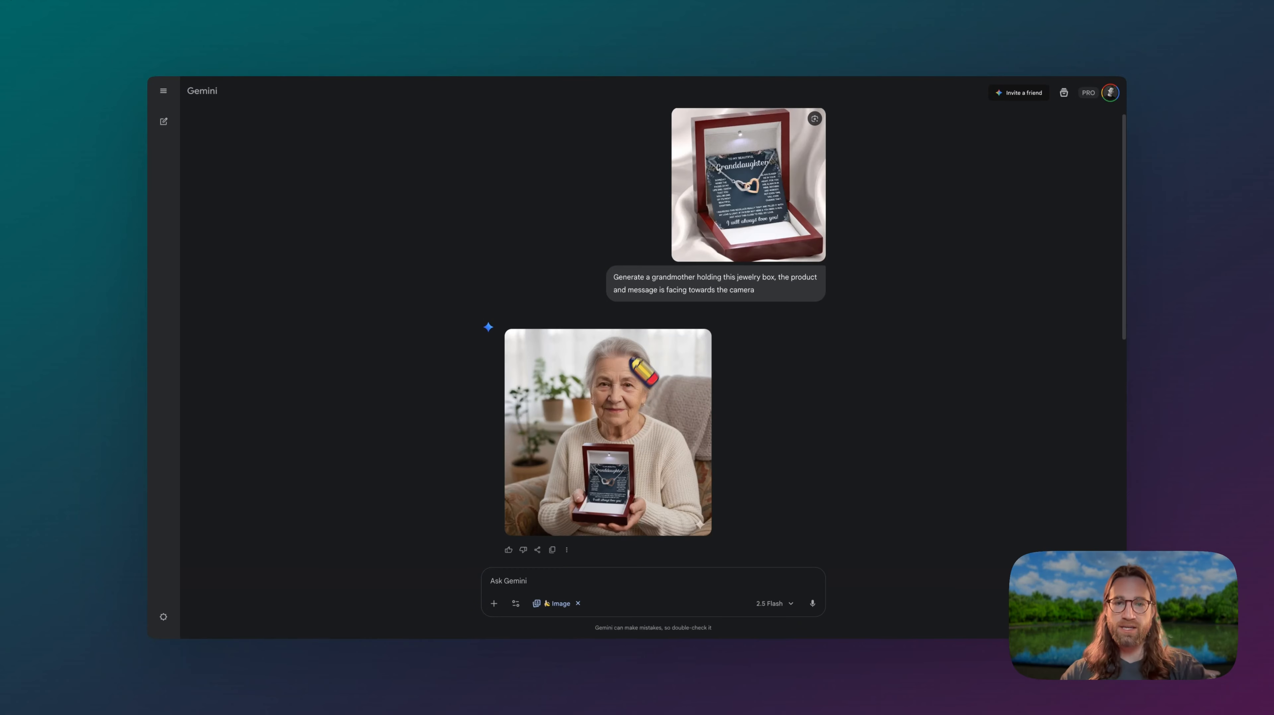
In the jewelry box chat, read the prompt for a grandmother holding the box and view the generated mockup enlarged
{"action": "left_click_drag", "start_coordinate": [613, 277], "coordinate": [806, 283]}
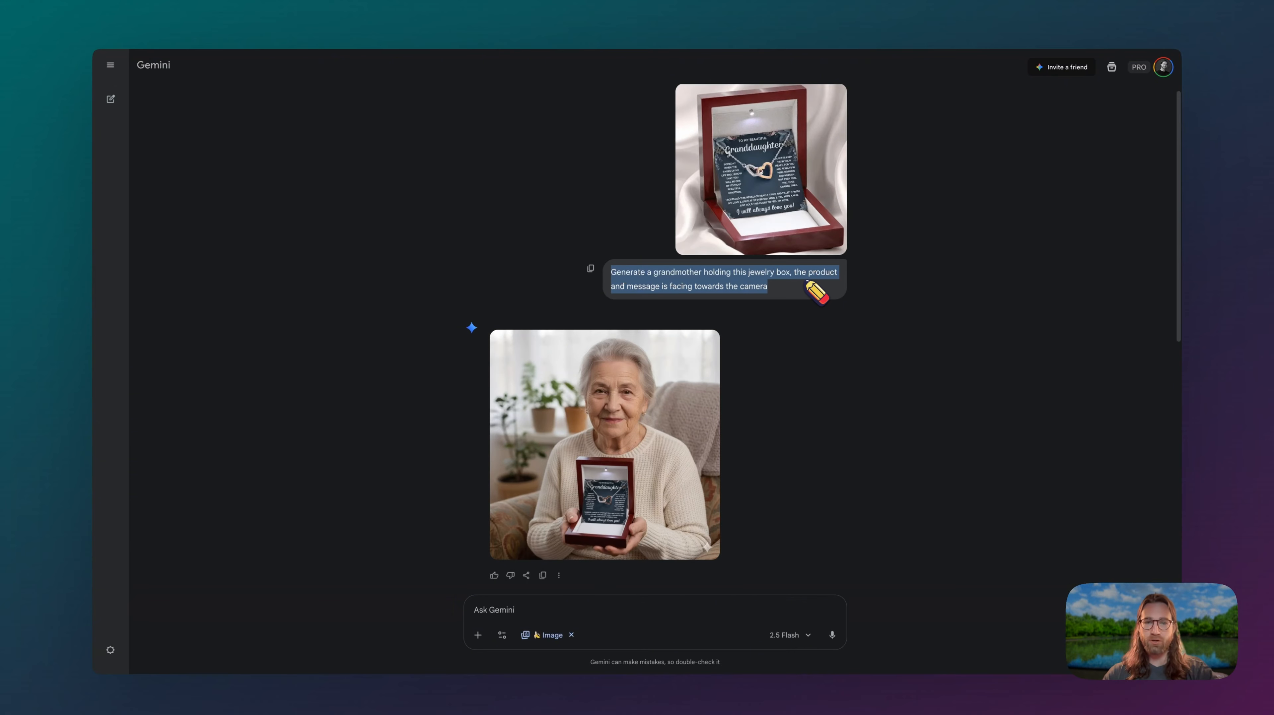
{"action": "left_click", "coordinate": [806, 285]}
{"action": "left_click", "coordinate": [693, 381]}
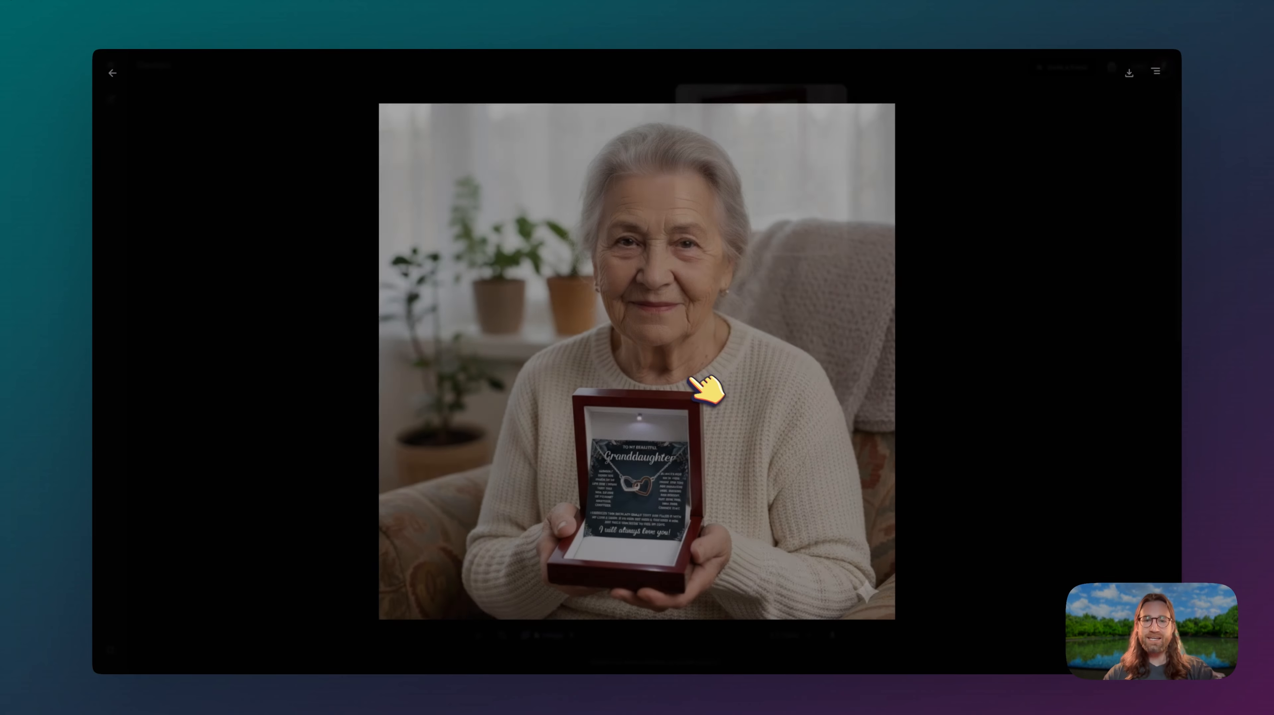